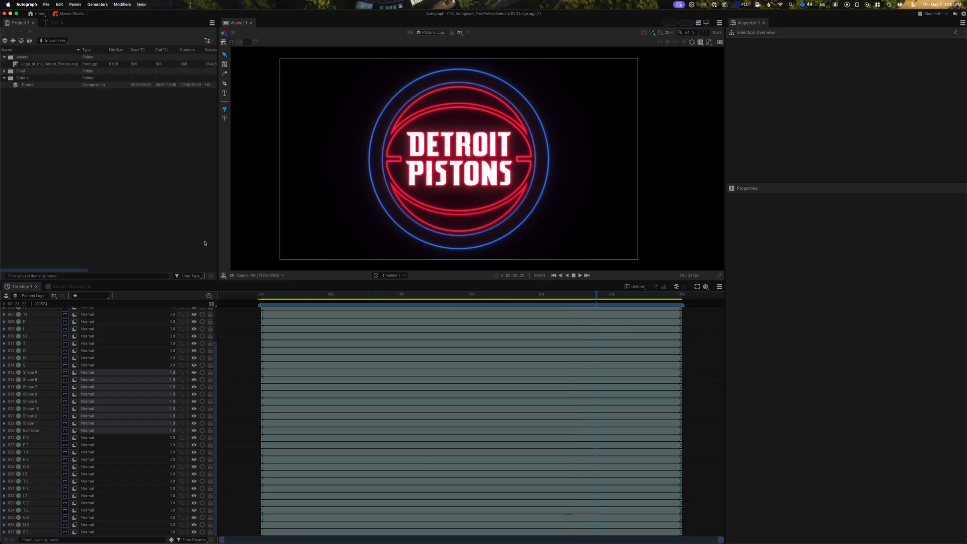
Create a composition from Logo_of_the_Detroit_Pistons.svg using the As Layers option, so each path is imported on a separate layer
left_click(573, 276)
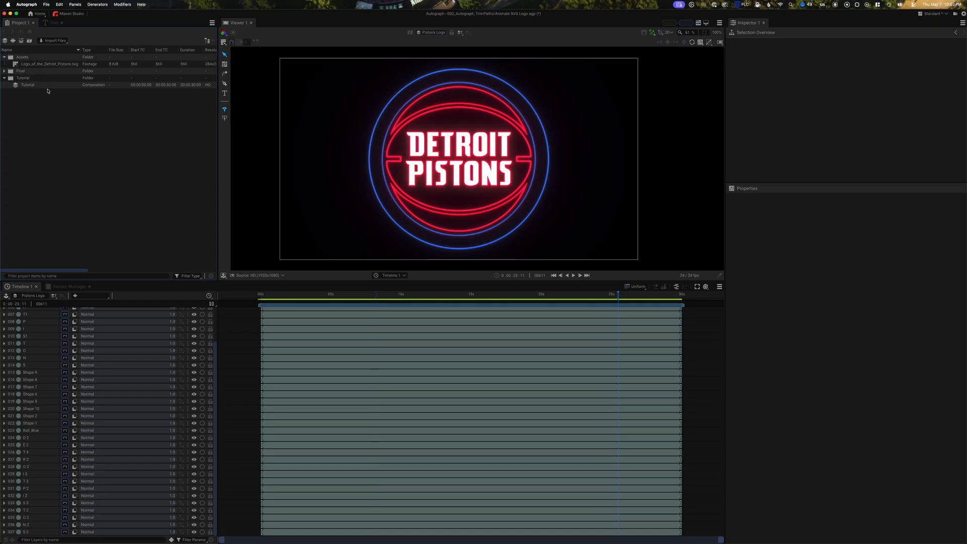
left_click(54, 65)
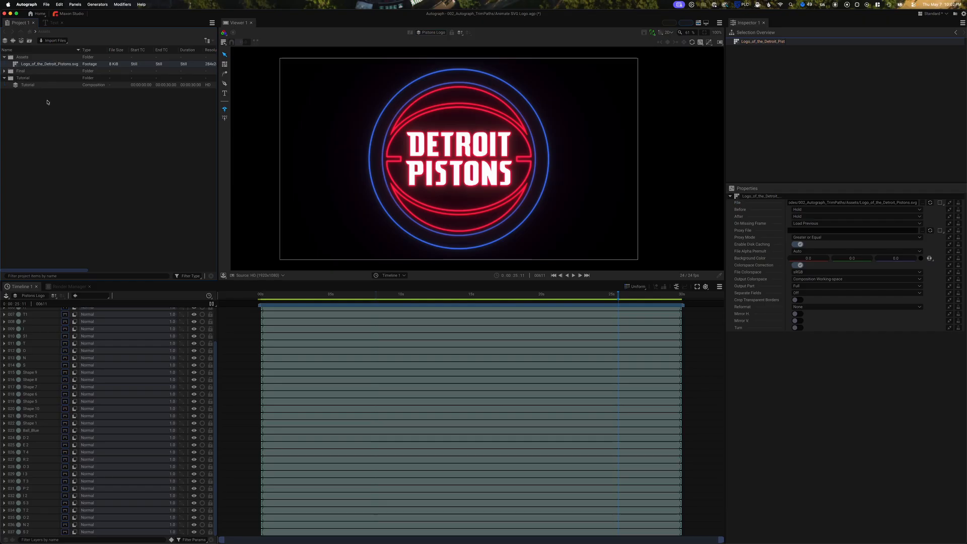
right_click(44, 65)
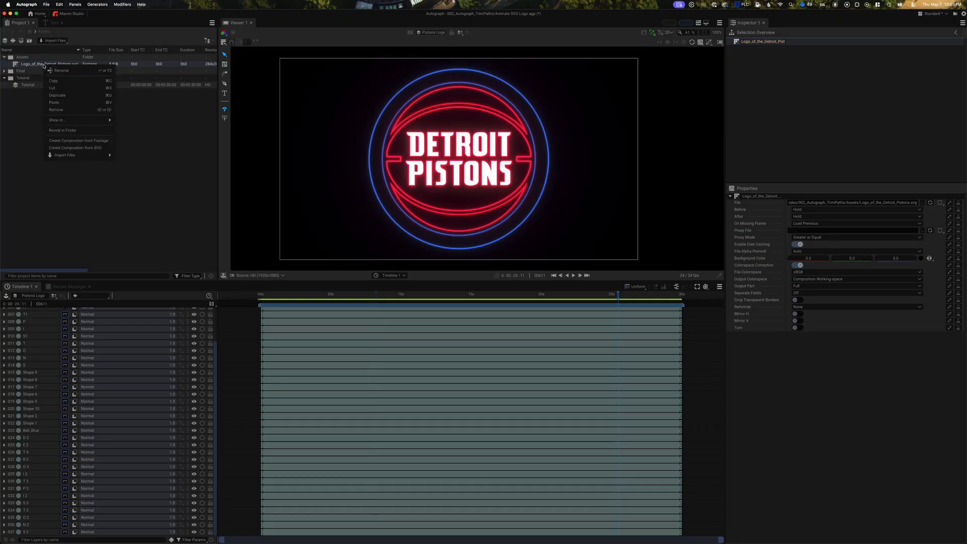
left_click(96, 148)
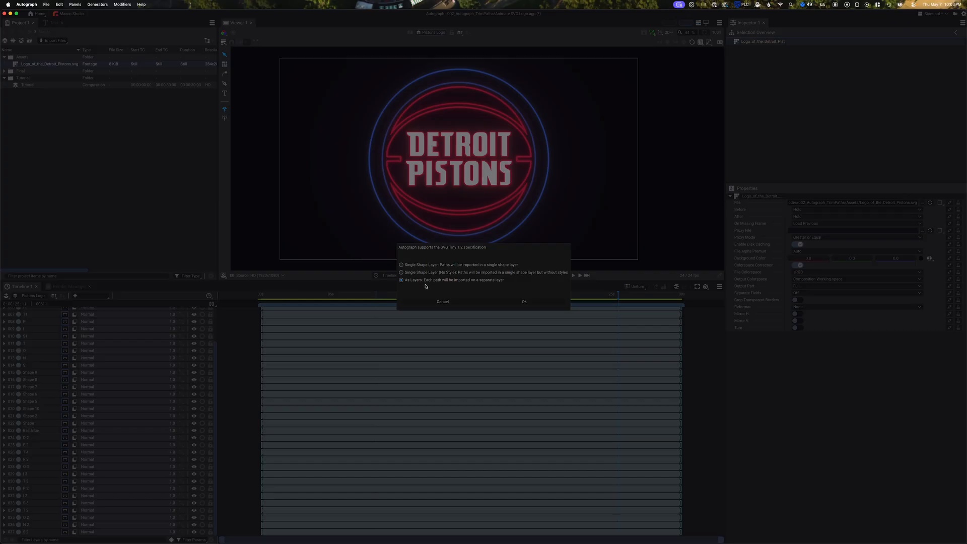
left_click(530, 303)
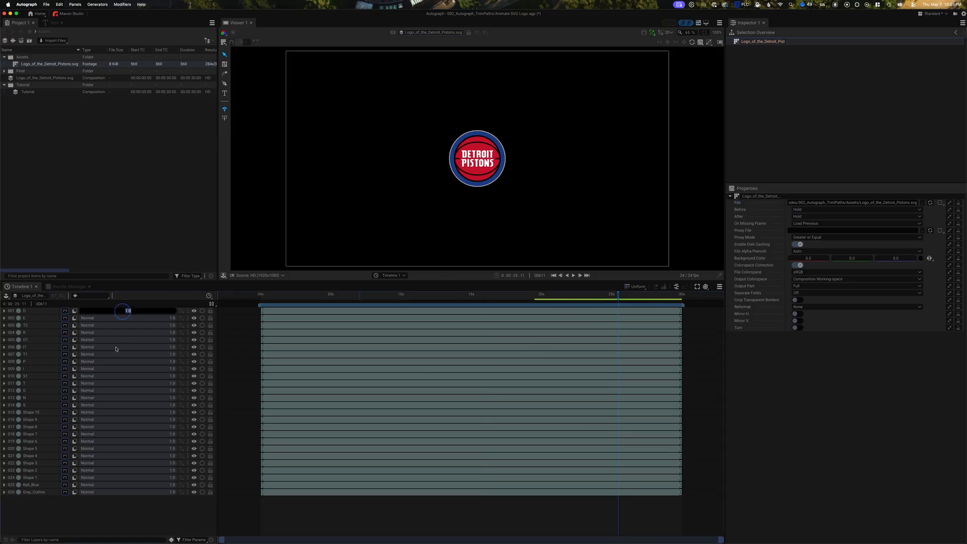
Scale all layers of the logo composition up together to about 3.46 so the logo nearly fills the frame height
left_click(42, 492)
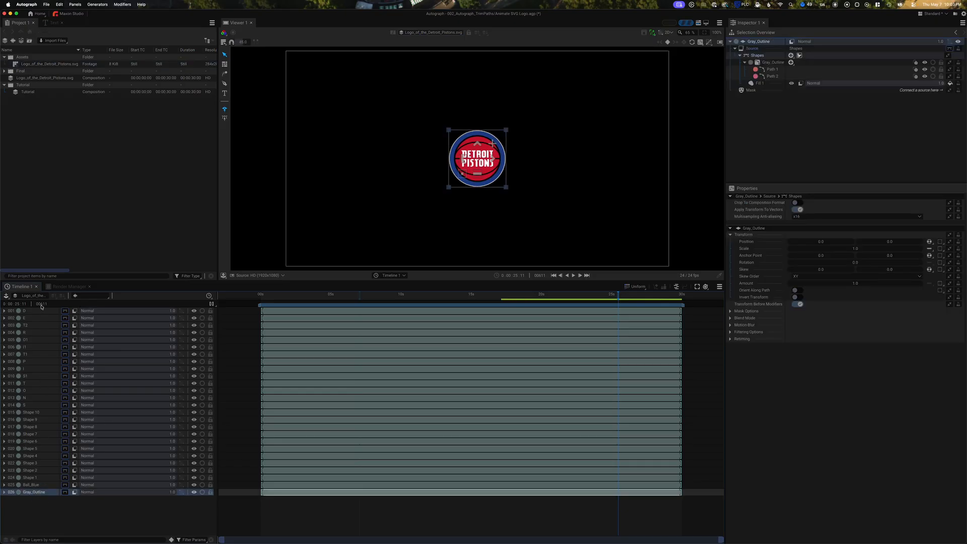
left_click(39, 311, "shift")
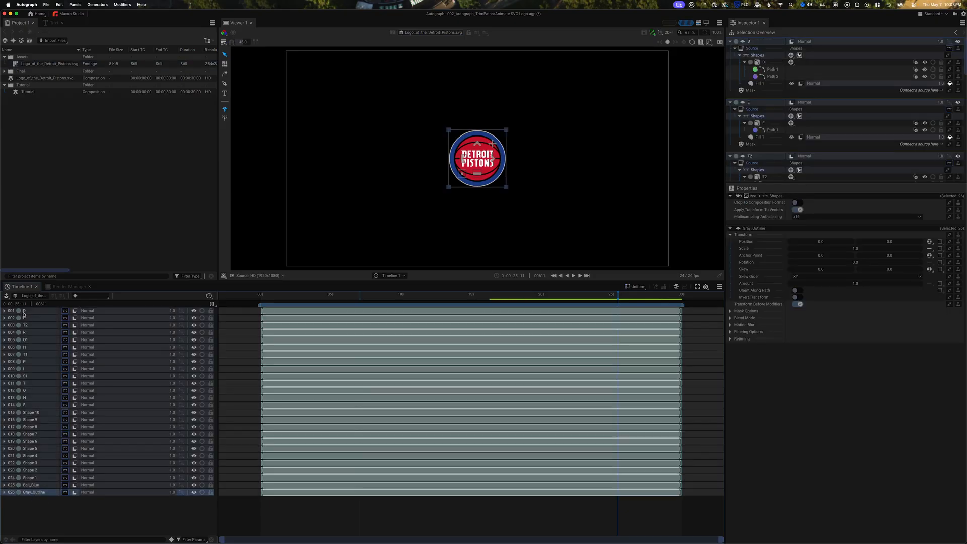
left_click_drag(465, 185, 425, 219)
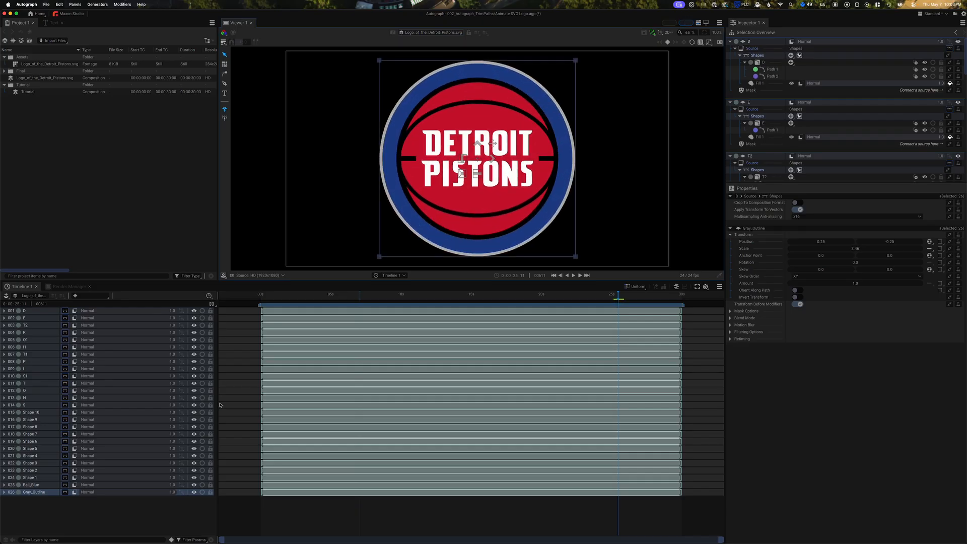
left_click(128, 524)
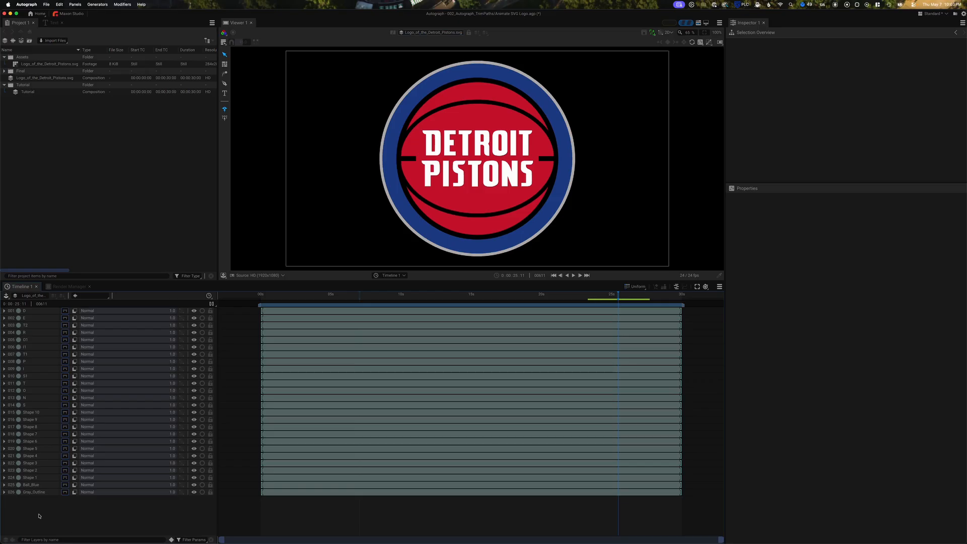
Hide the Gray_Outline layer, all fourteen letter layers of DETROIT PISTONS, and the Ball_Blue layer
left_click(193, 493)
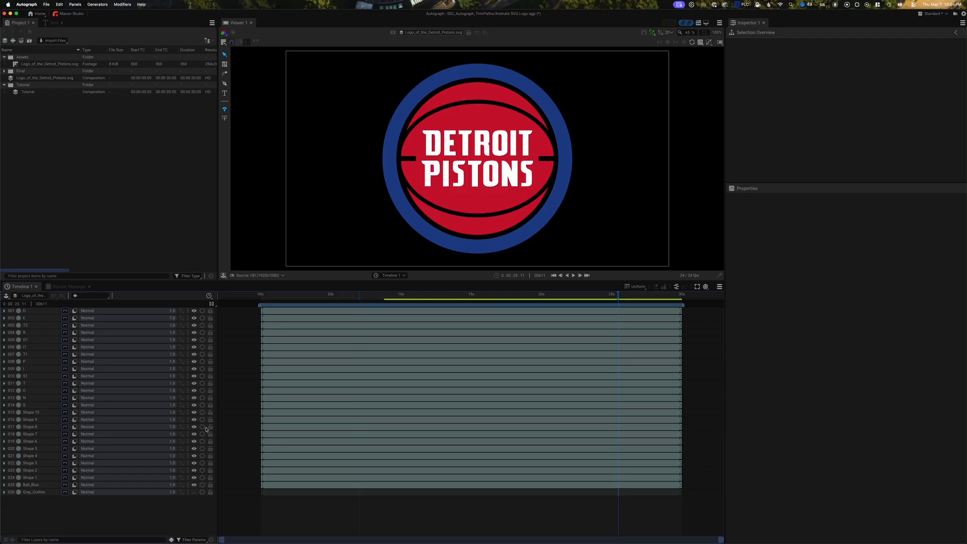
left_click(194, 311)
left_click(194, 318)
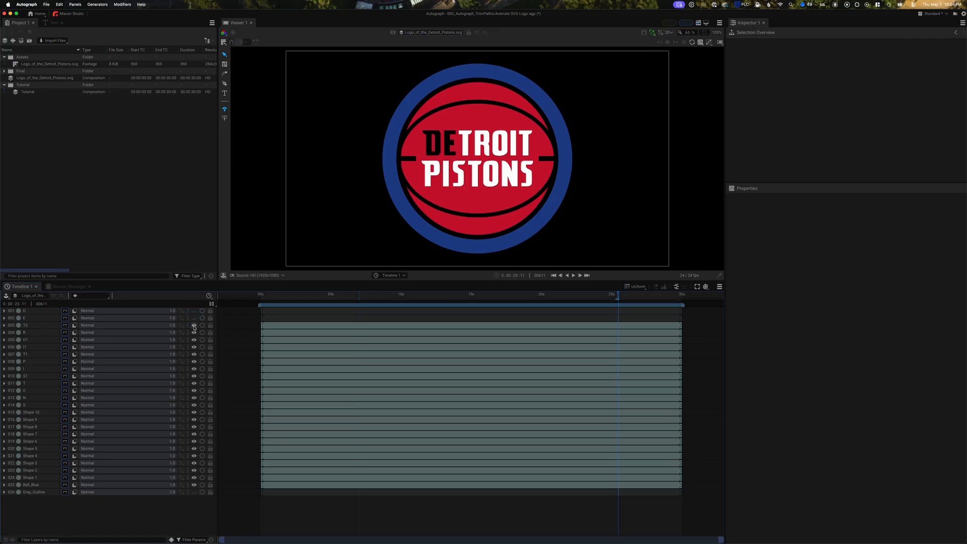
left_click(194, 326)
left_click(194, 332)
left_click(193, 340)
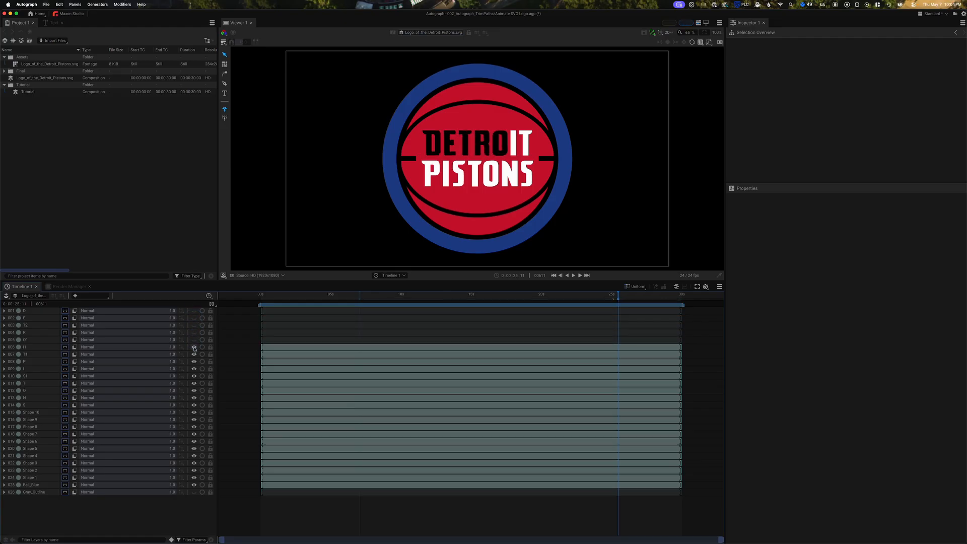
left_click(194, 347)
left_click(194, 354)
left_click(194, 362)
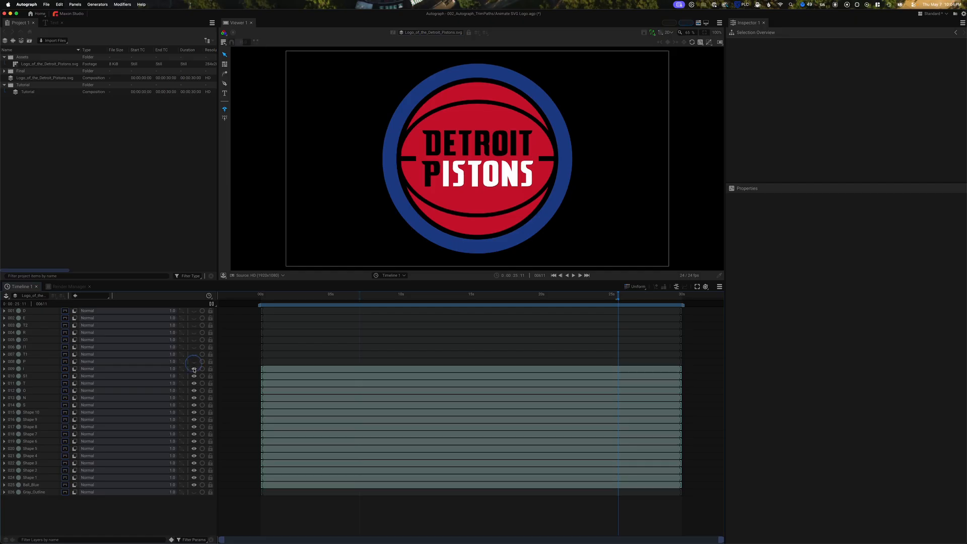
left_click(194, 368)
left_click(194, 376)
left_click(194, 383)
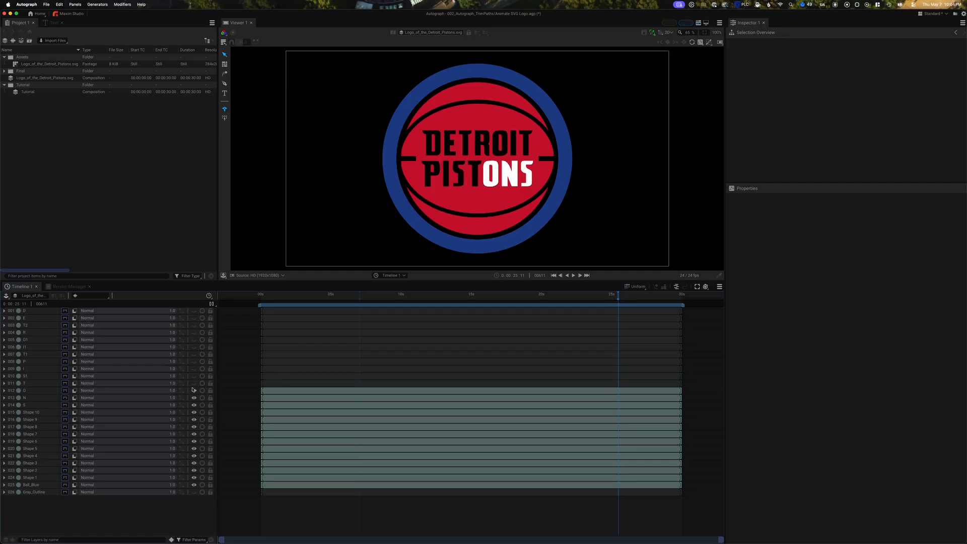
left_click(194, 390)
left_click(194, 398)
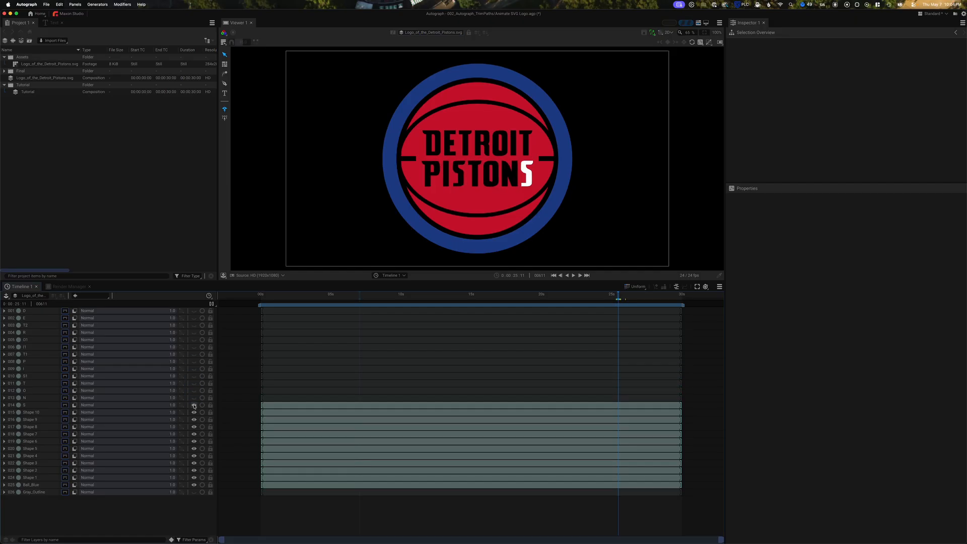
left_click(194, 405)
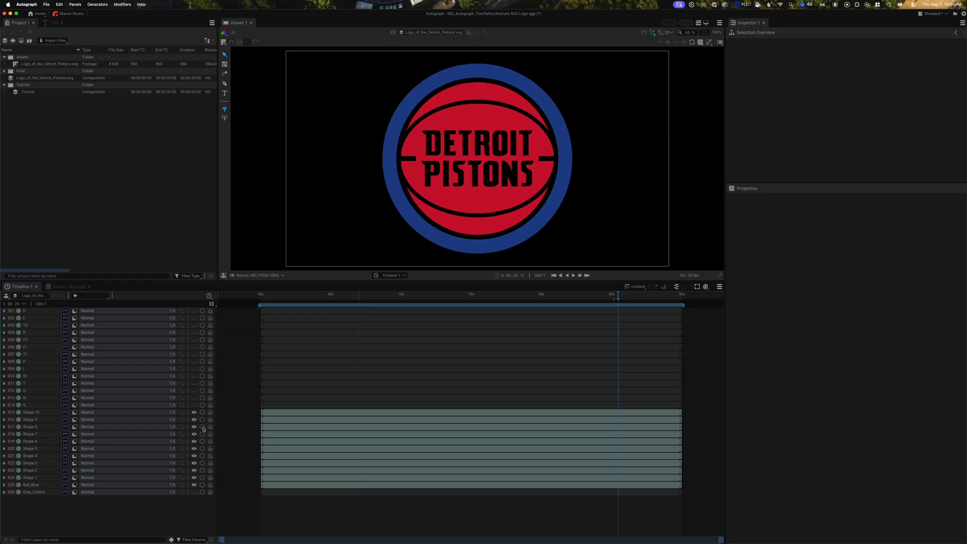
left_click(193, 485)
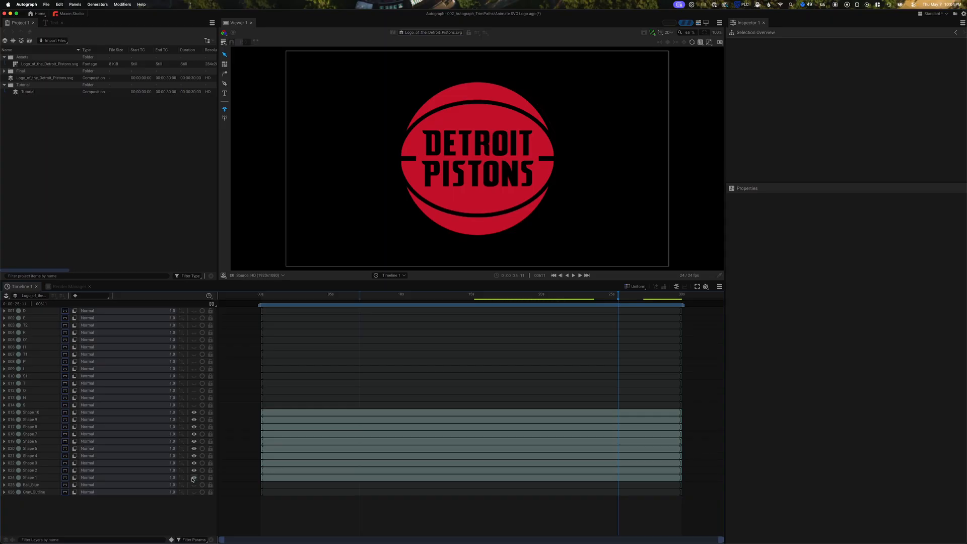
Hide the Shape 1 layer, the upper red segment of the ball, and rename it Red Top
left_click(193, 477)
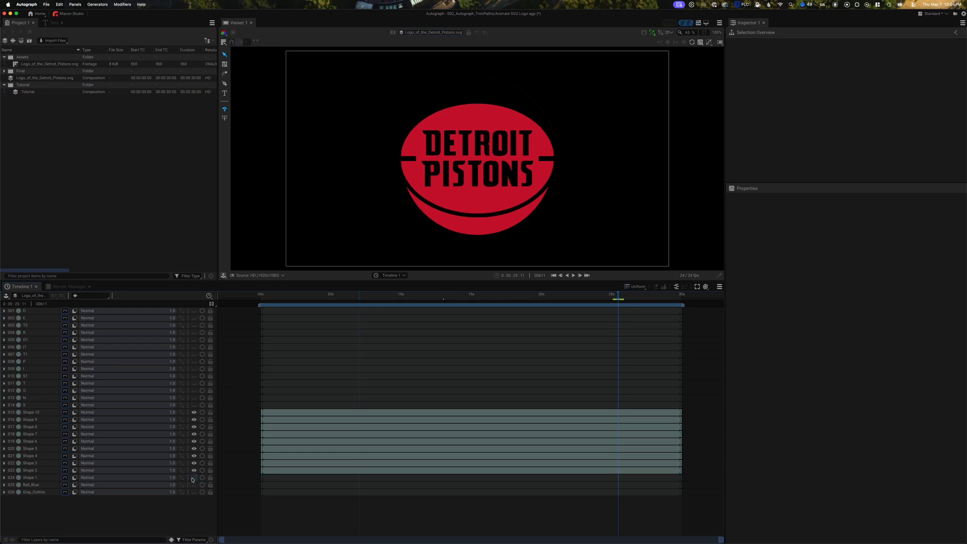
left_click(194, 477)
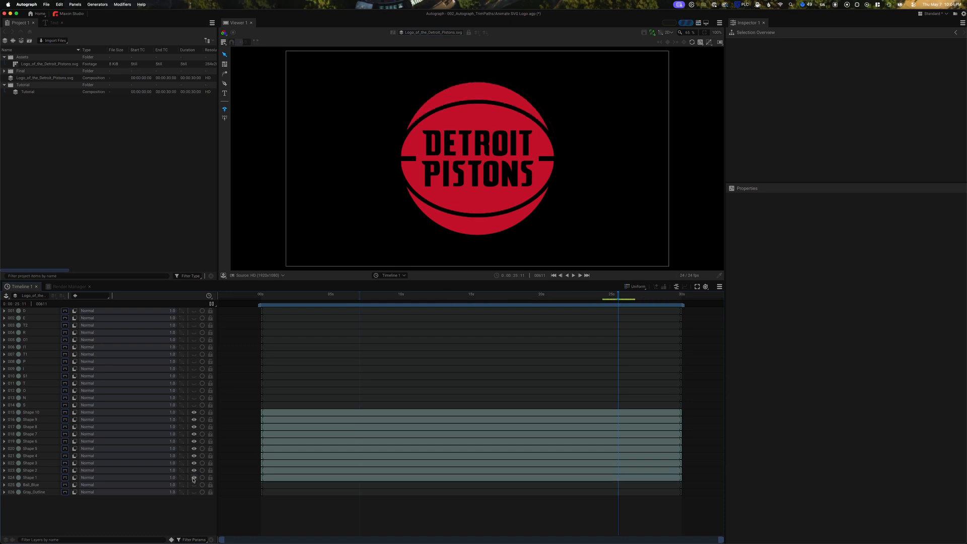
left_click(193, 477)
left_click(37, 477)
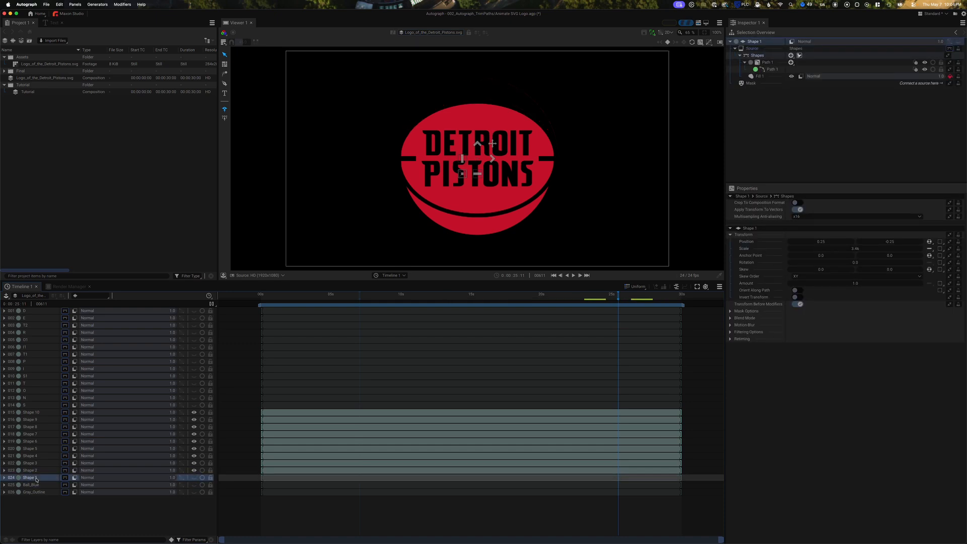
double_click(37, 478)
type("Red Top")
key("Return")
Rename the Shape 2 layer, the lower red segment of the ball, to Red Bottom and hide it
left_click(194, 471)
left_click(195, 471)
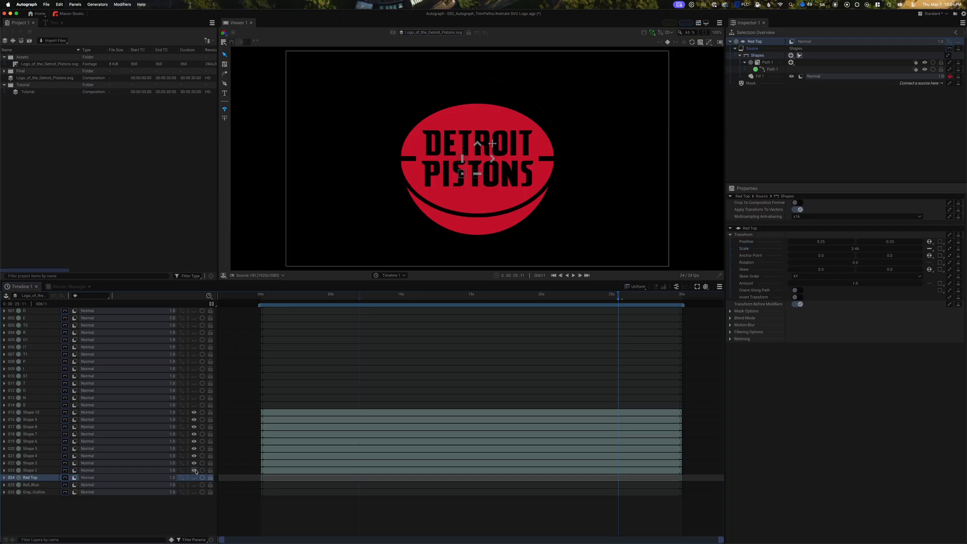
left_click(26, 470)
key("Return")
type("Red")
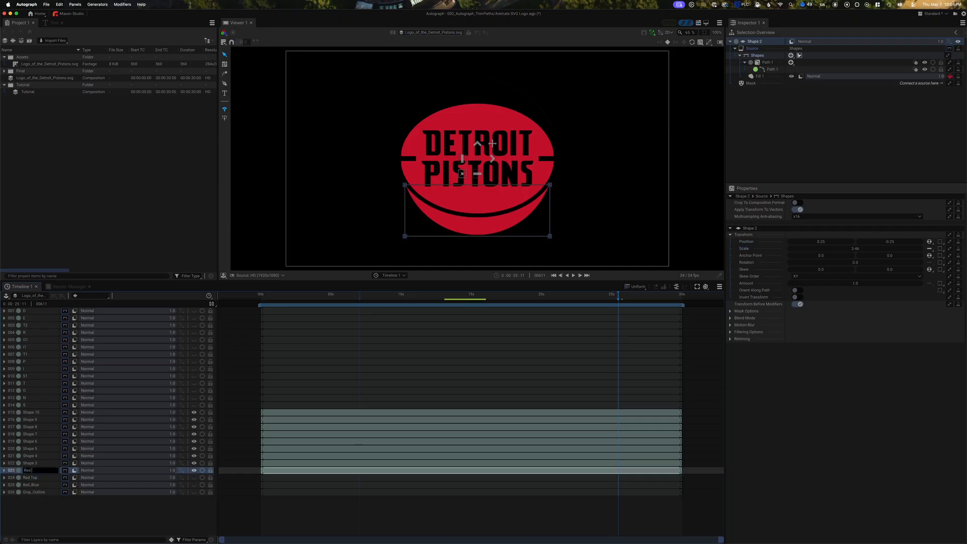
type(" Bottom")
key("Return")
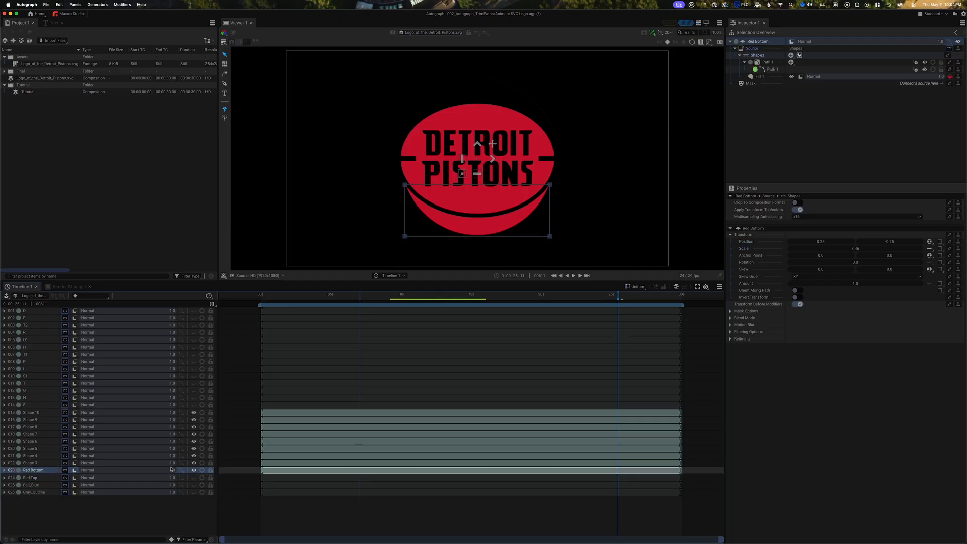
left_click(195, 471)
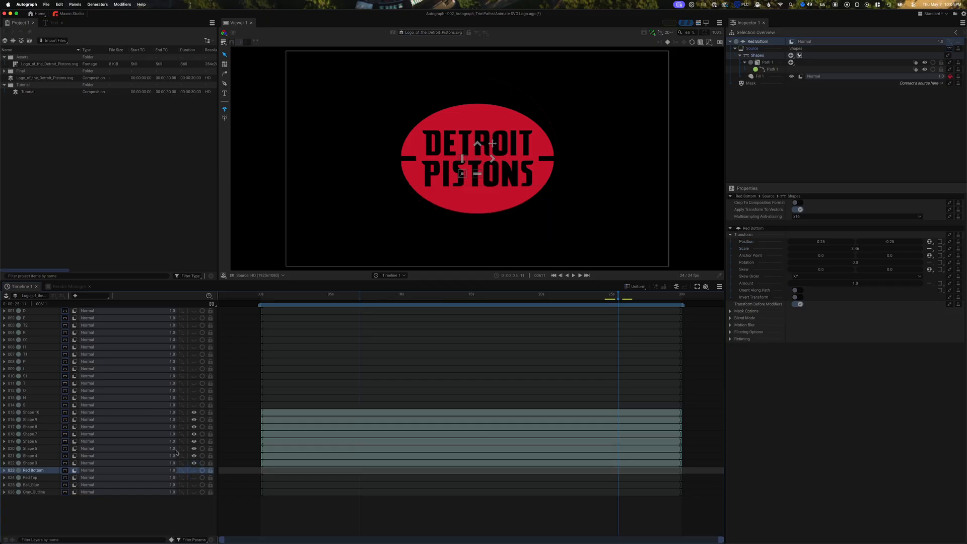
Check the visibility of Shape 3 and delete the unneeded Shape 3 and Shape 4 layers
left_click(194, 463)
left_click(194, 464)
left_click(194, 464)
left_click(195, 464)
left_click(32, 464)
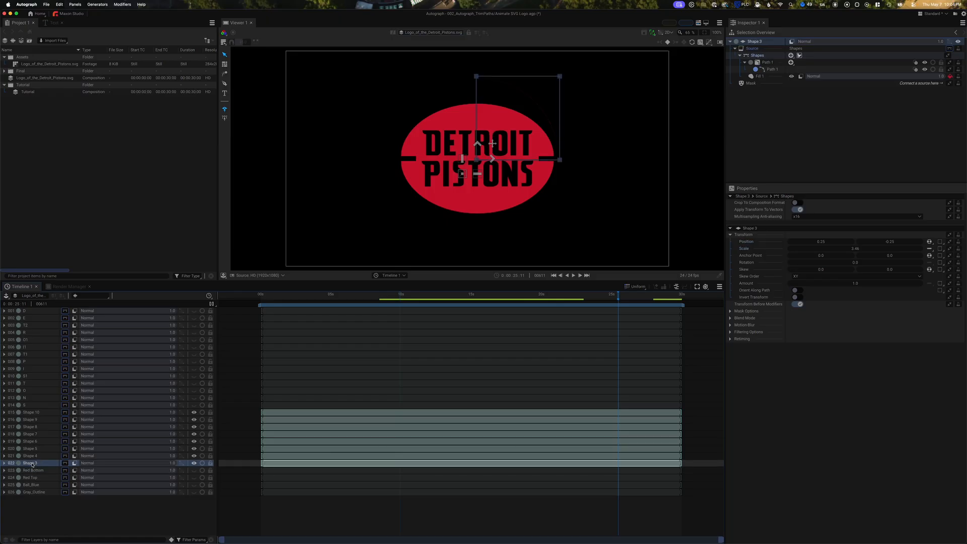
key("Delete")
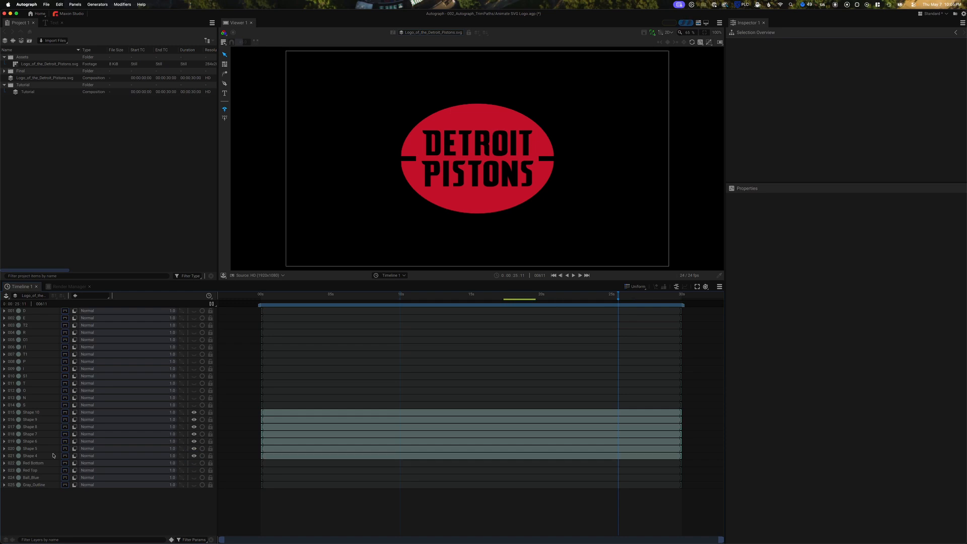
left_click(28, 456)
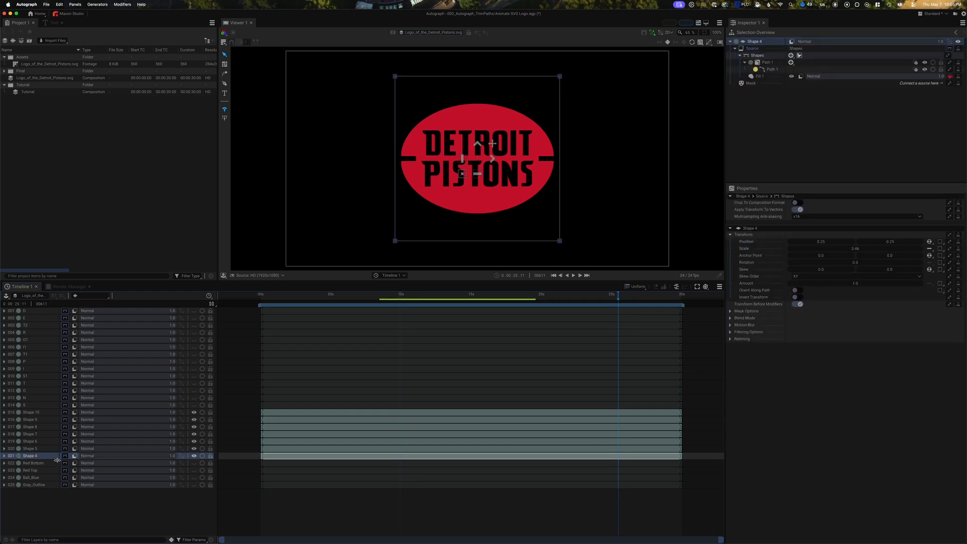
key("Delete")
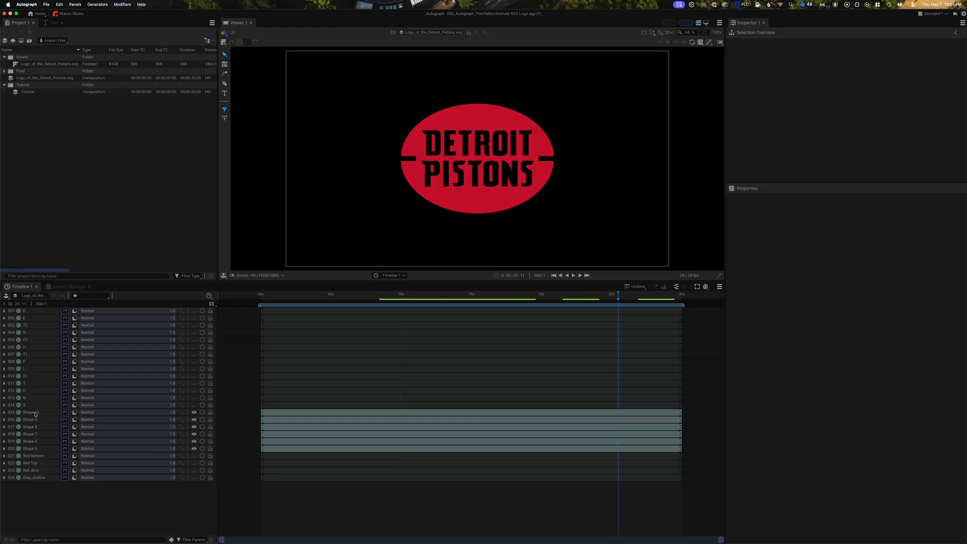
Rename the Shape 10 layer, the central red oval of the ball, to Red Middle
left_click(35, 414)
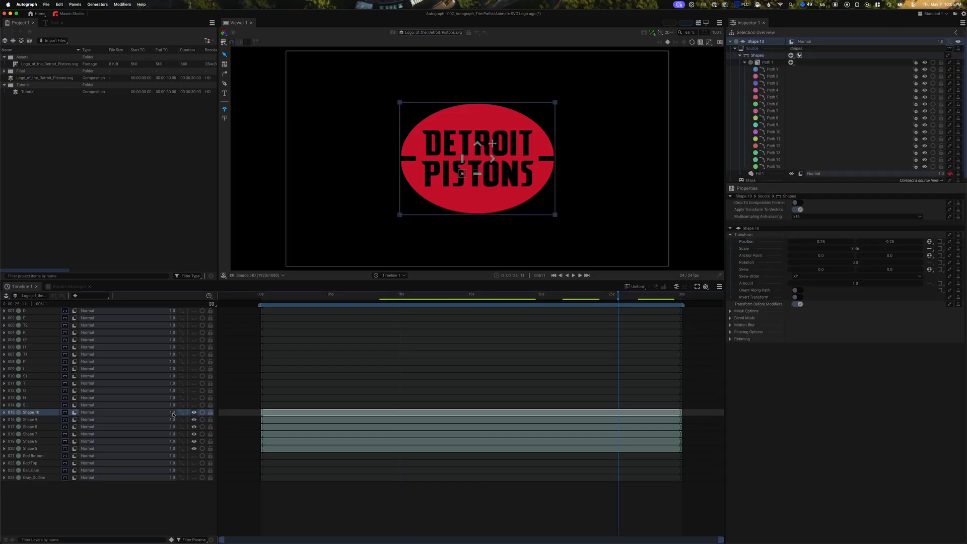
key("Return")
type("Red Middle")
key("Return")
Hide the Red Middle layer and move it between Red Bottom and Red Top in the layer stack
left_click(193, 412)
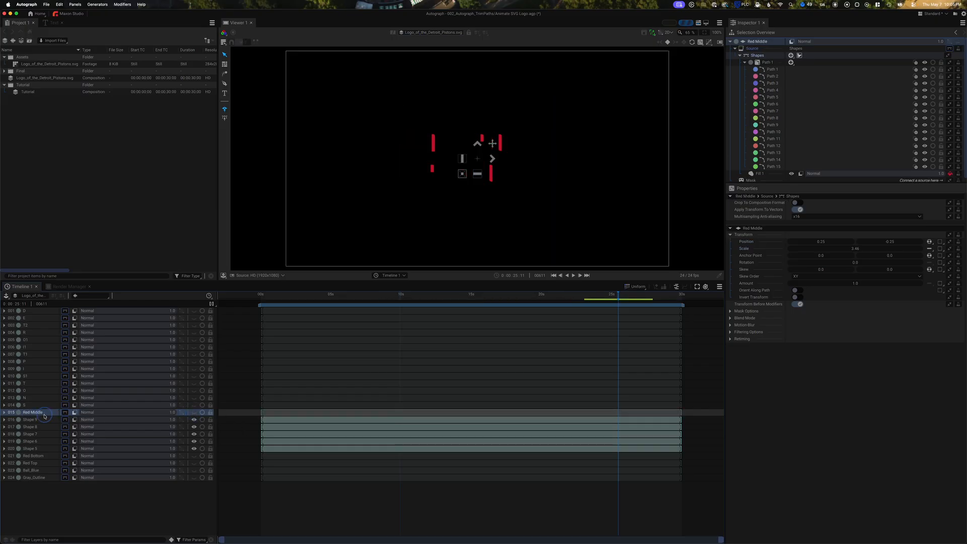
left_click_drag(45, 415, 44, 459)
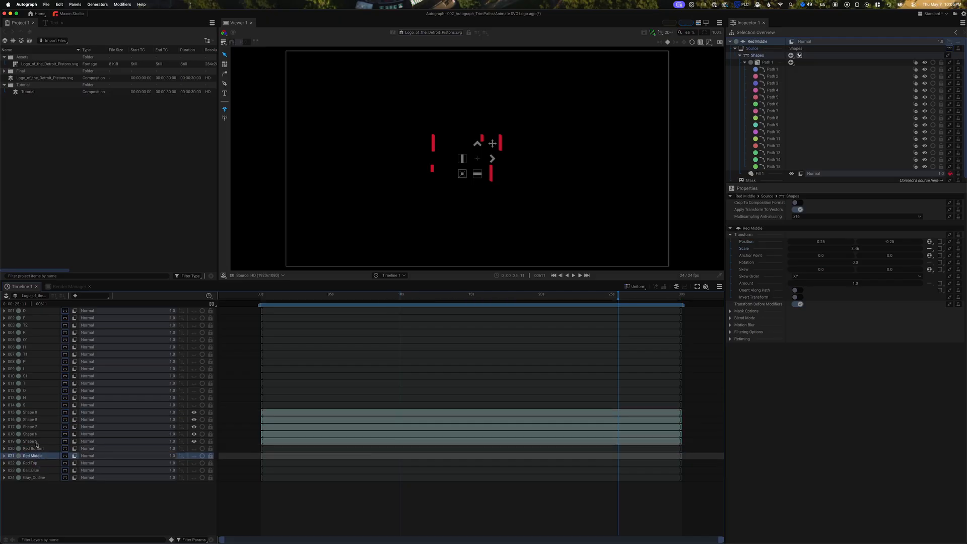
Rename the Shape 5 layer to Red 1 and the Shape 6 layer to Red 2
left_click(36, 442)
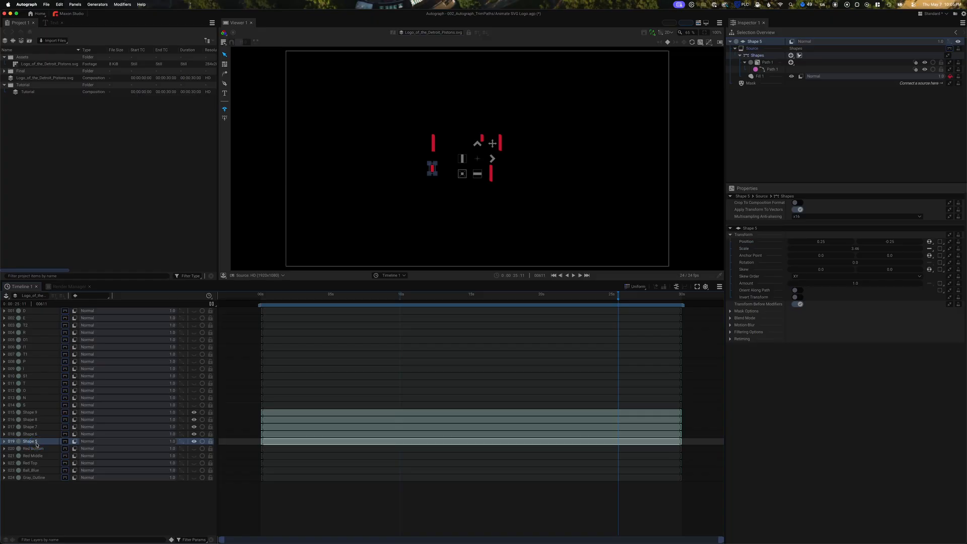
double_click(37, 442)
type("Red 1")
key("Return")
double_click(35, 434)
type("Red")
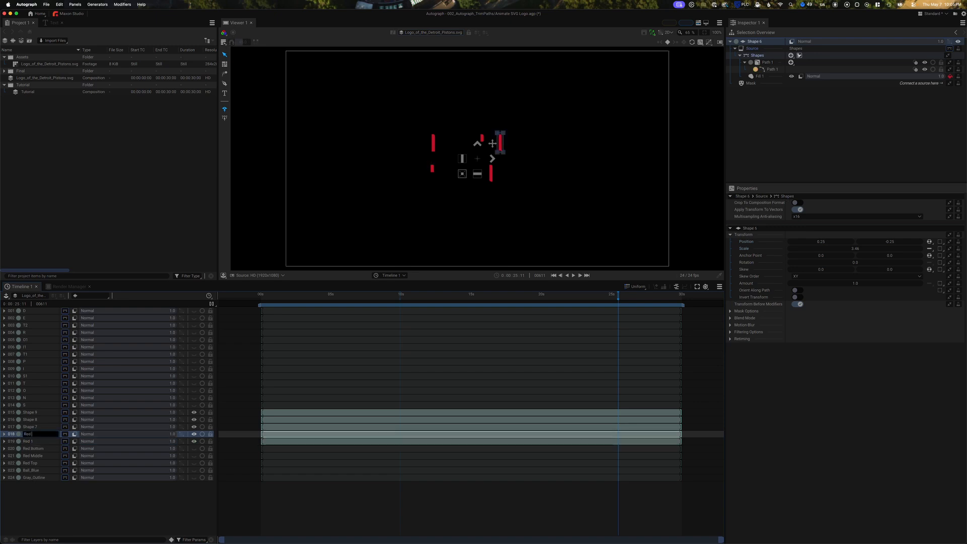
type(" 2")
key("Return")
Rename the Shape 7, Shape 8 and Shape 9 layers to Red 3, Red 4 and Red 5 respectively
left_click(36, 427)
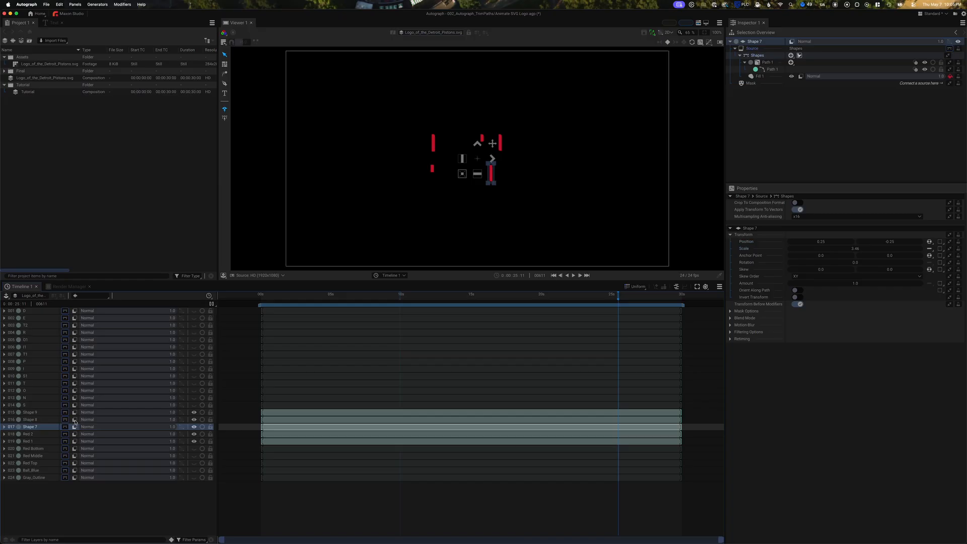
key("Return")
type("Red 3")
key("Return")
left_click(48, 417)
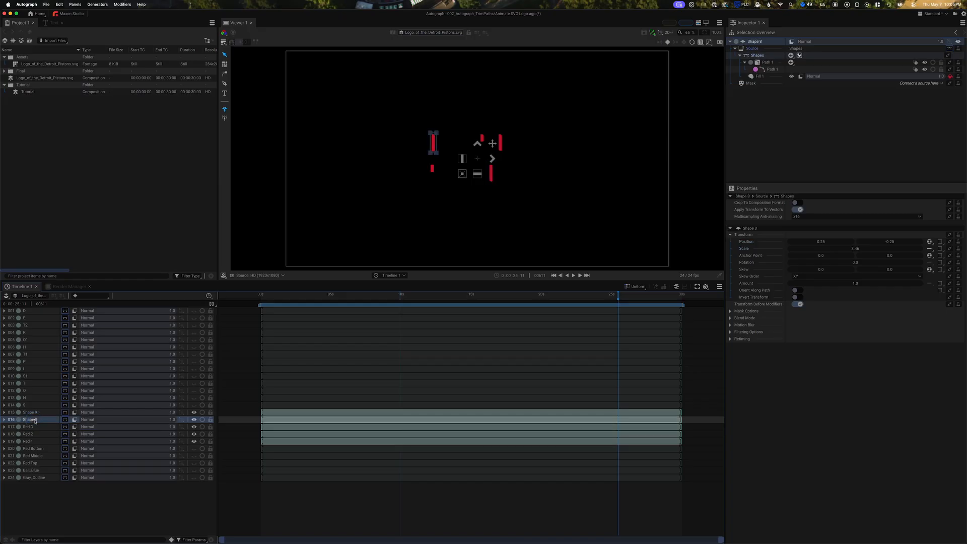
key("Return")
type("Red 4")
key("Return")
left_click(37, 414)
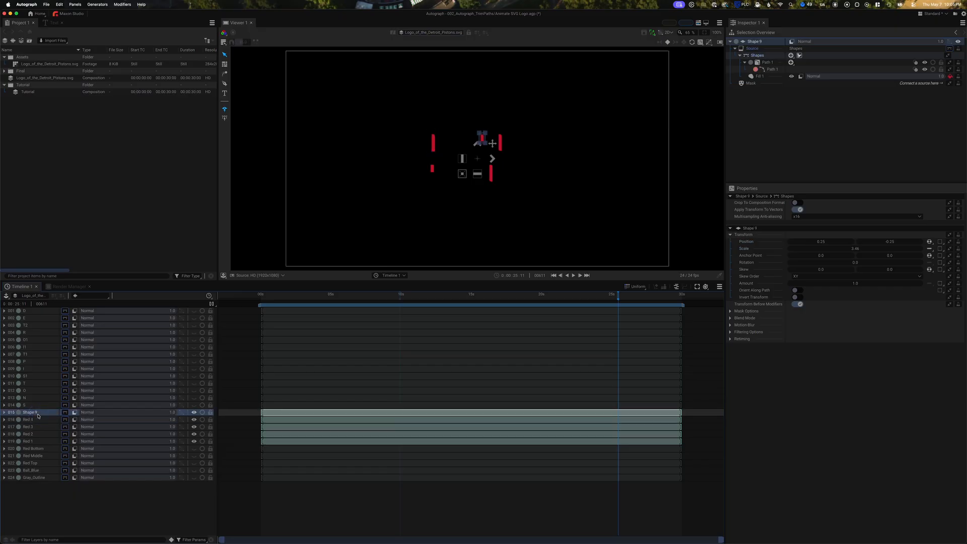
key("Return")
type("Red 5")
key("Return")
Hide the five layers Red 1 through Red 5
left_click(194, 412)
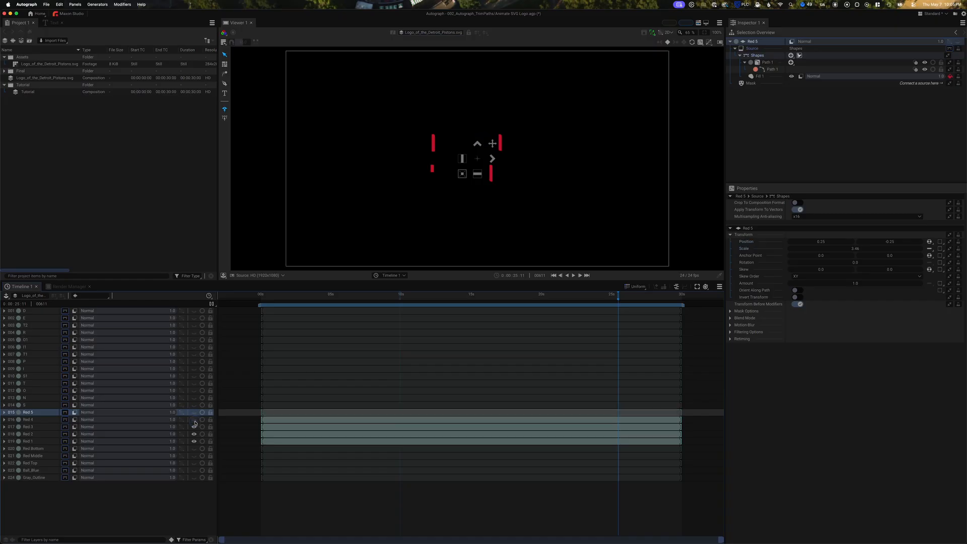
left_click(194, 420)
left_click(194, 426)
left_click(194, 435)
left_click(194, 441)
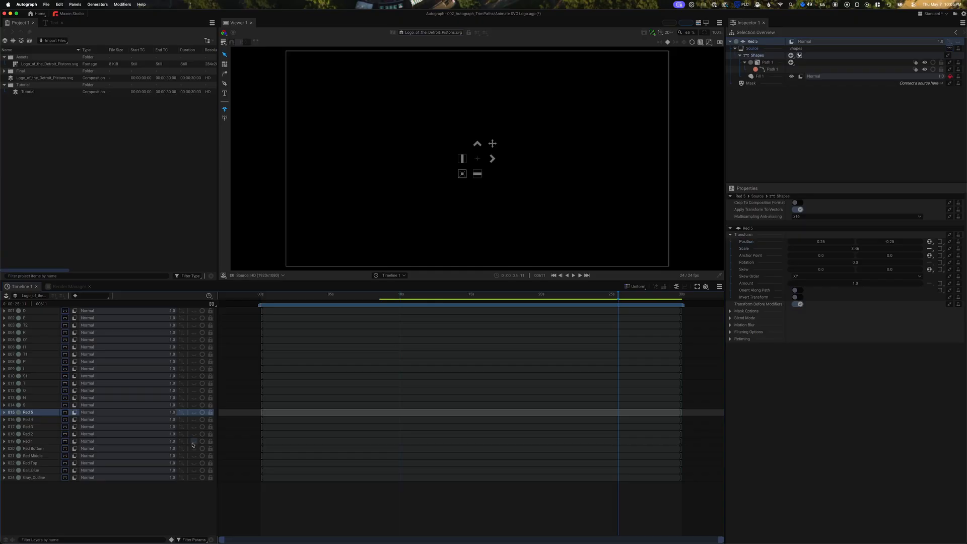
left_click(25, 406)
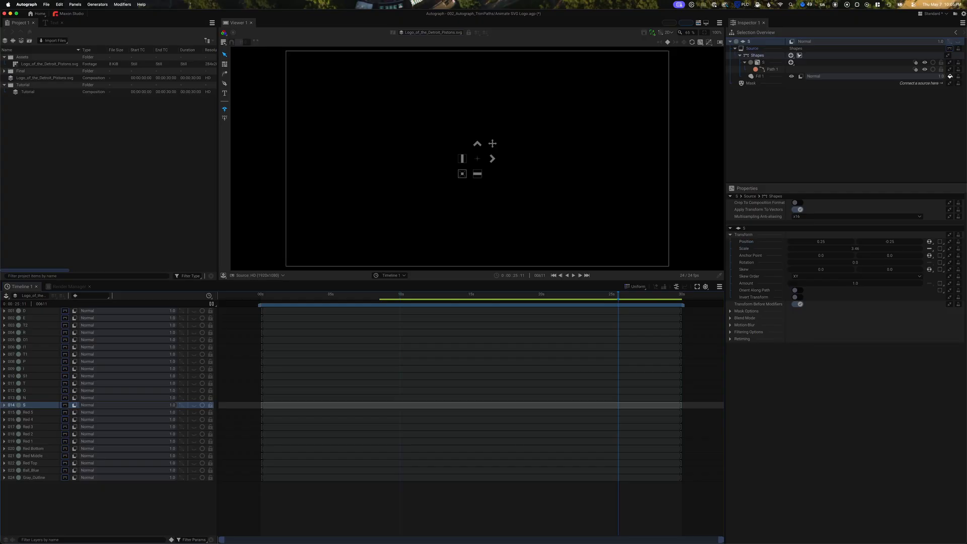
left_click(24, 312, "shift")
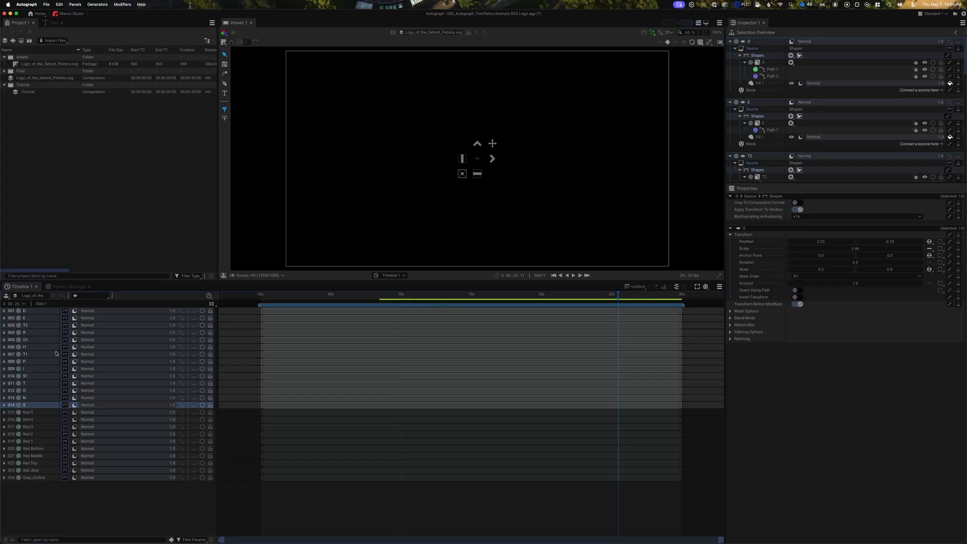
key("super+d")
key("super+d")
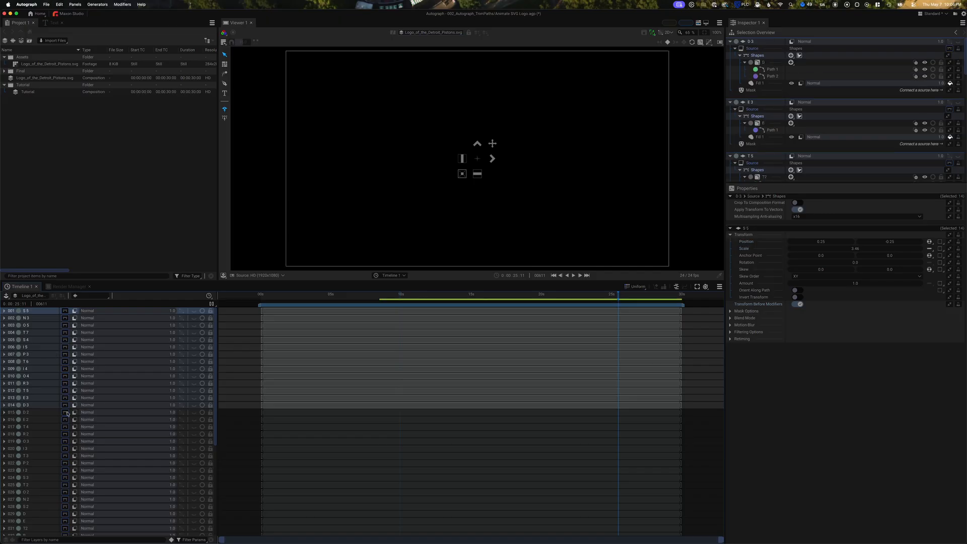
key("Delete")
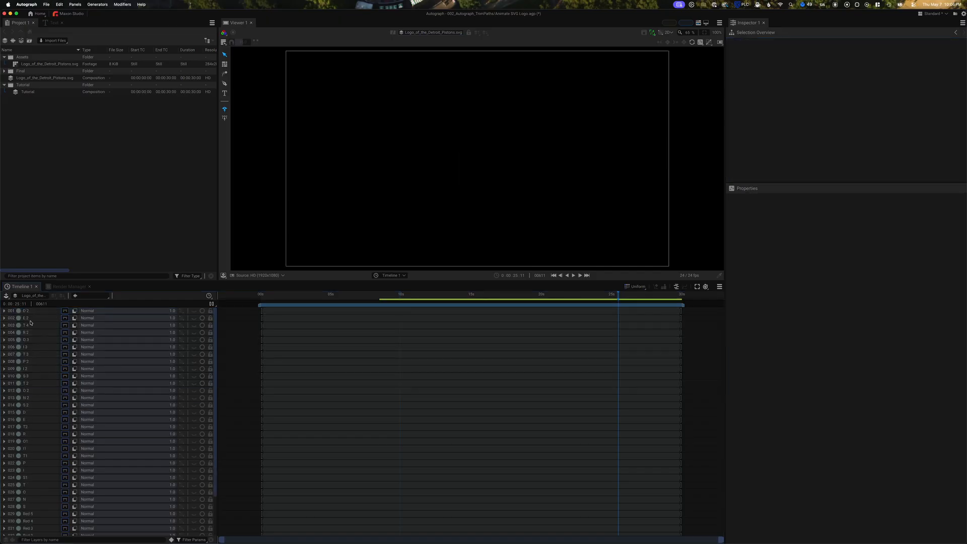
key("super+z")
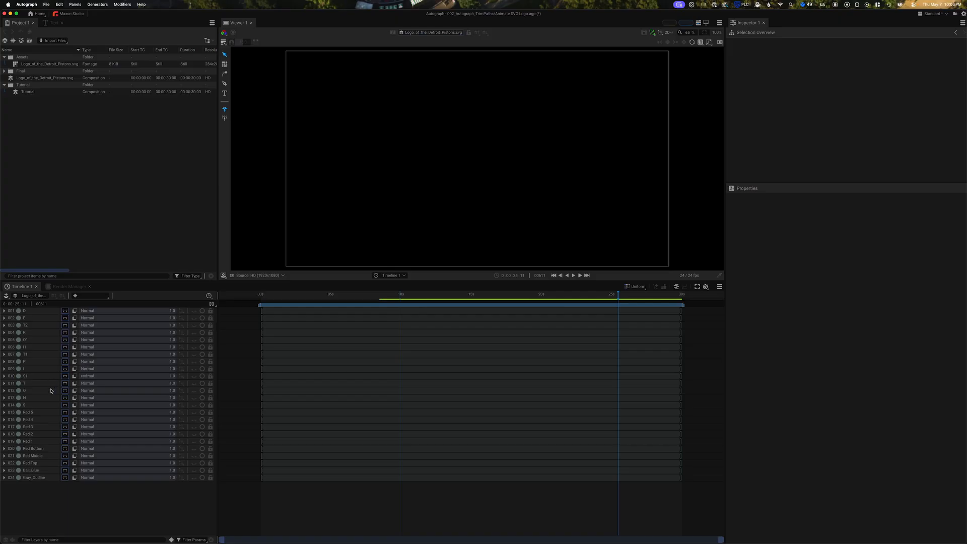
Duplicate all fourteen letter layers once and place the copies below the Gray_Outline layer in the stack
left_click(23, 405)
left_click(28, 312, "shift")
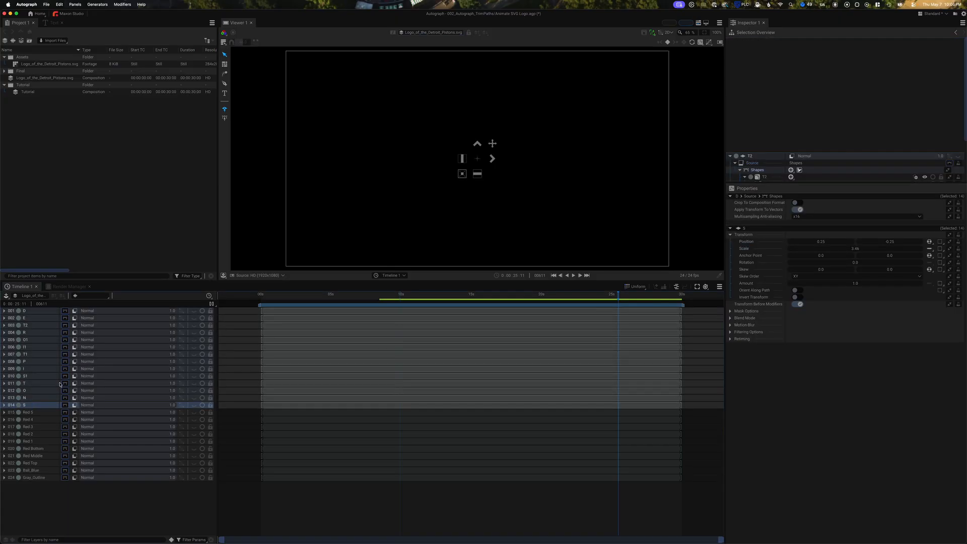
key("super+d")
scroll(35, 389, "down", 1)
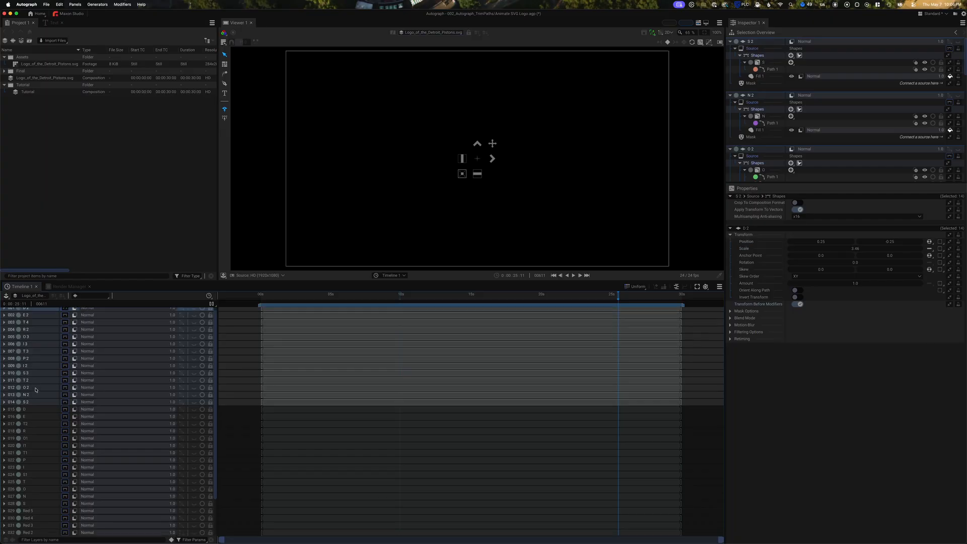
scroll(38, 418, "down", 3)
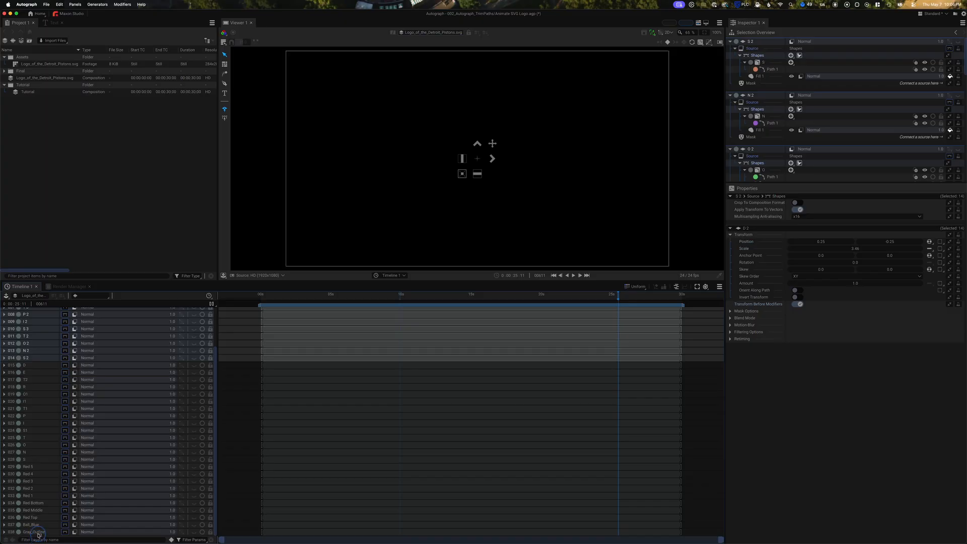
left_click_drag(39, 535, 39, 529)
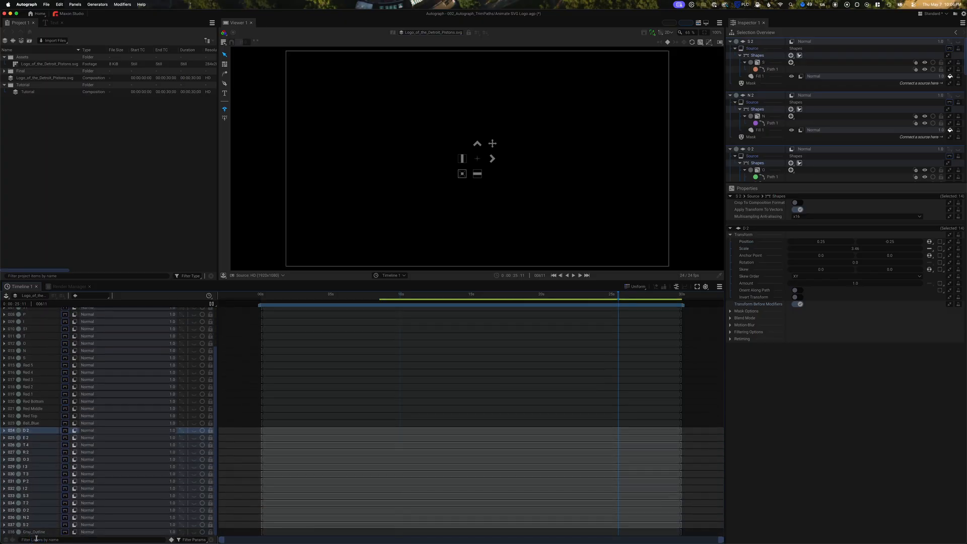
left_click(33, 430)
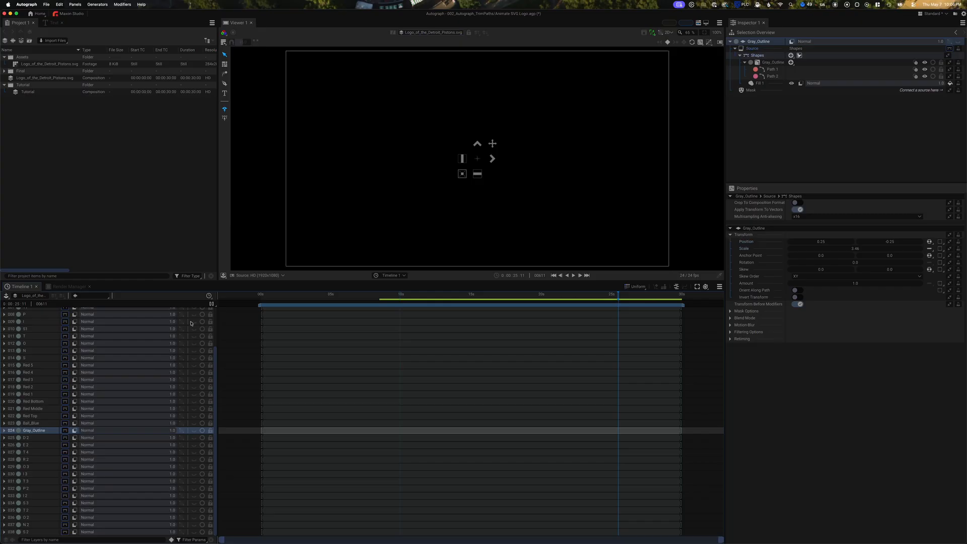
Make the Ball_Blue layer visible and add a stroke to its shapes
scroll(191, 327, "up", 3)
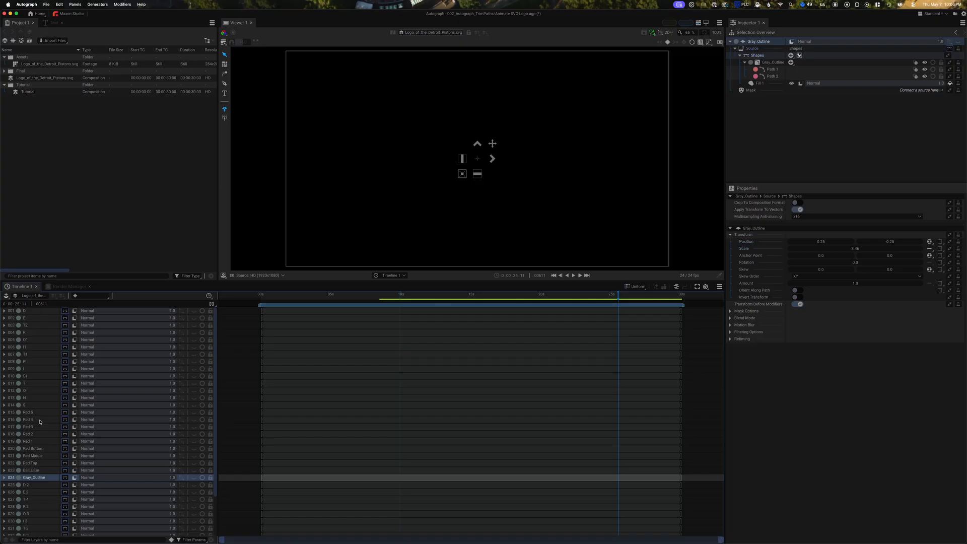
left_click(42, 471)
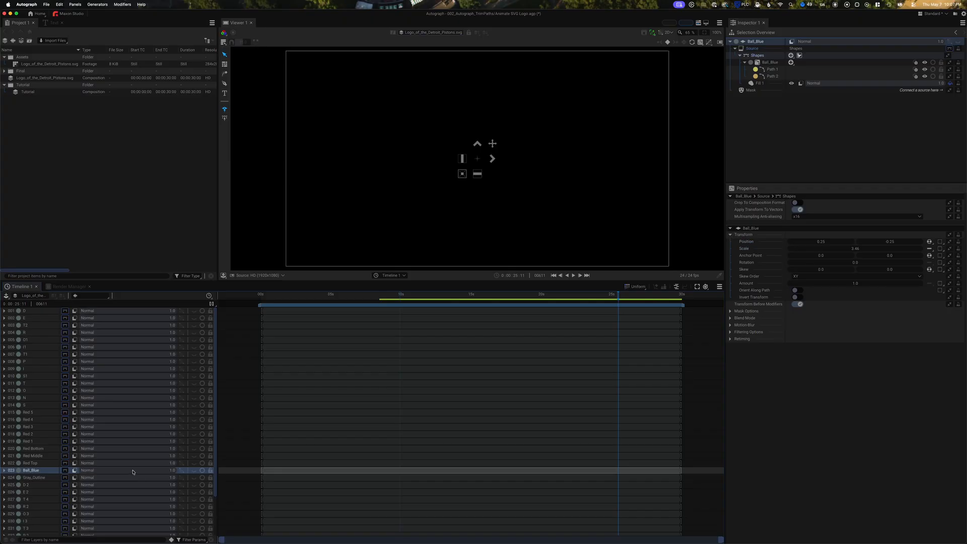
left_click(194, 469)
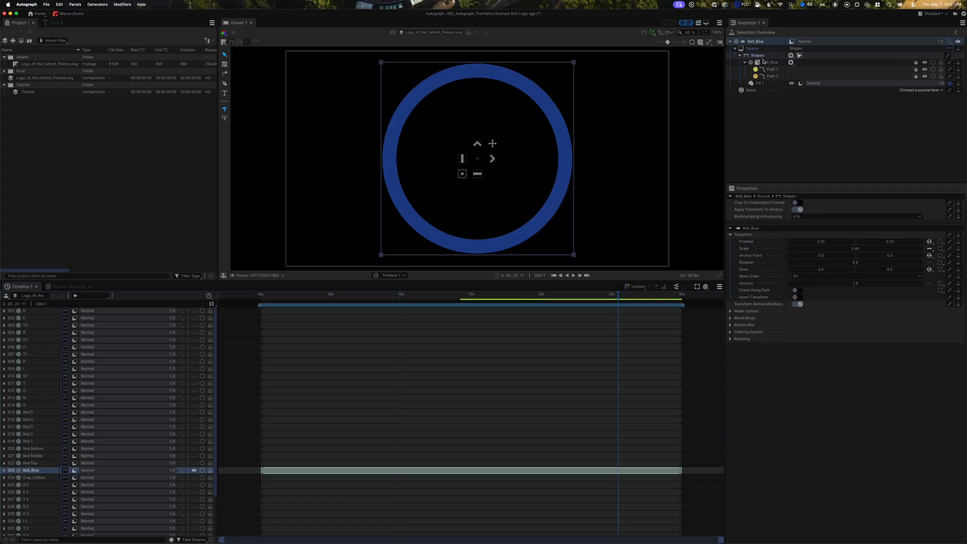
left_click(761, 56)
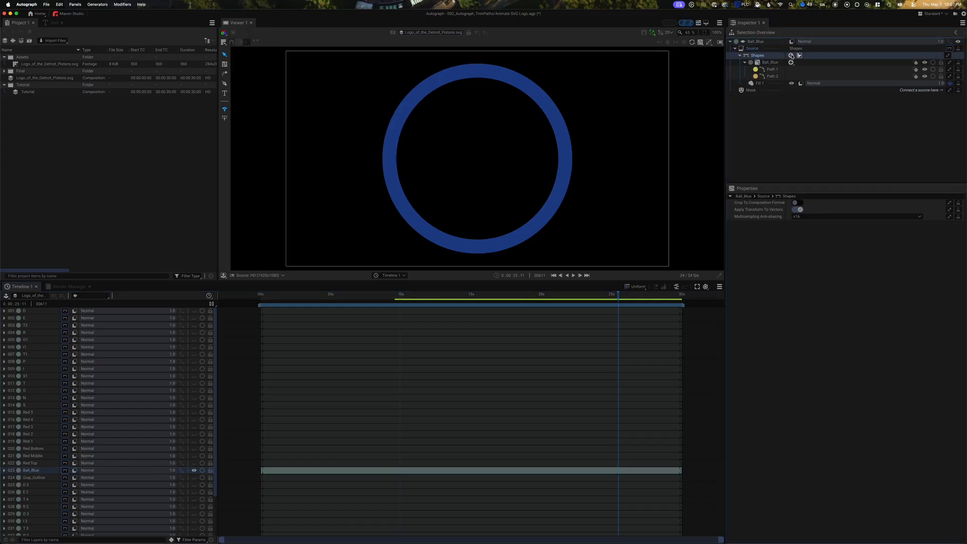
left_click(792, 56)
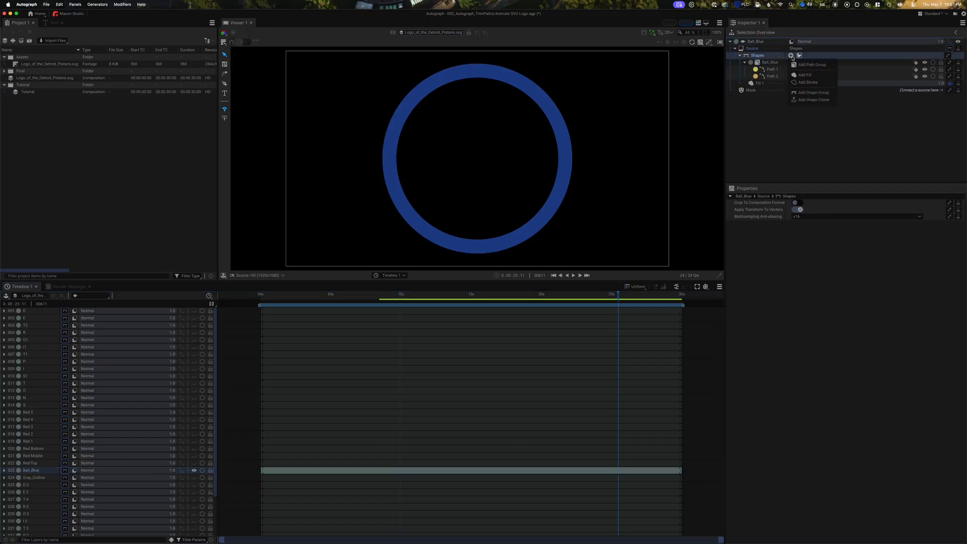
left_click(808, 82)
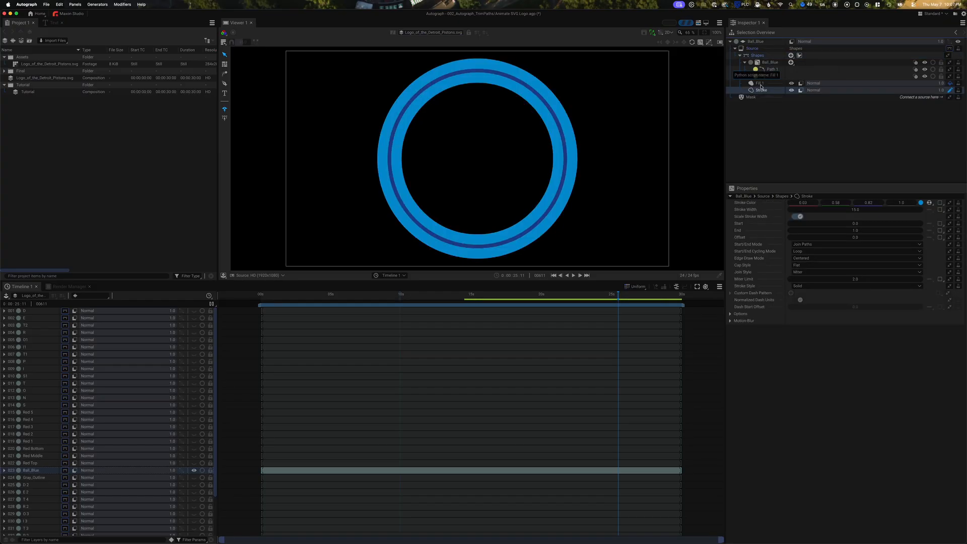
Copy the hex color of Ball_Blue's Fill 1 and delete that fill
left_click(760, 84)
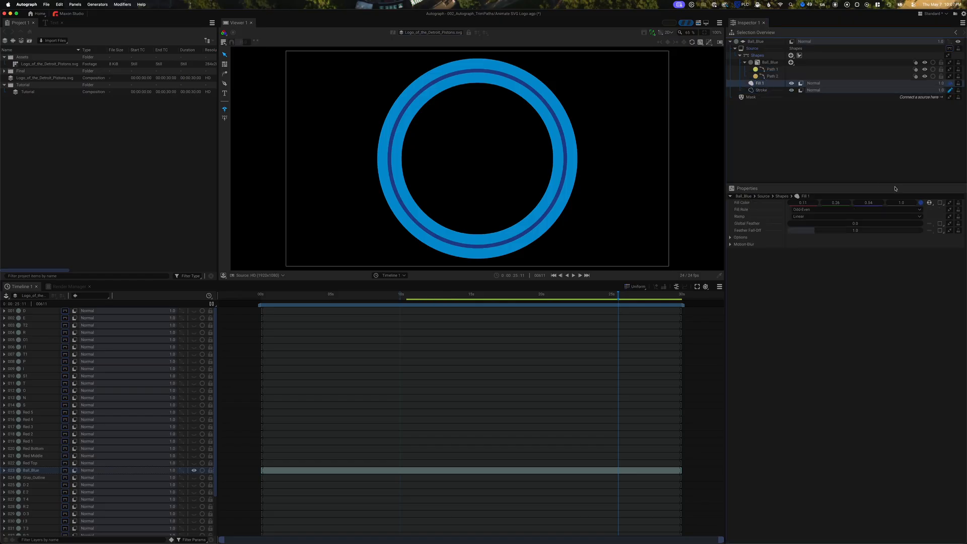
left_click(921, 205)
left_click(890, 311)
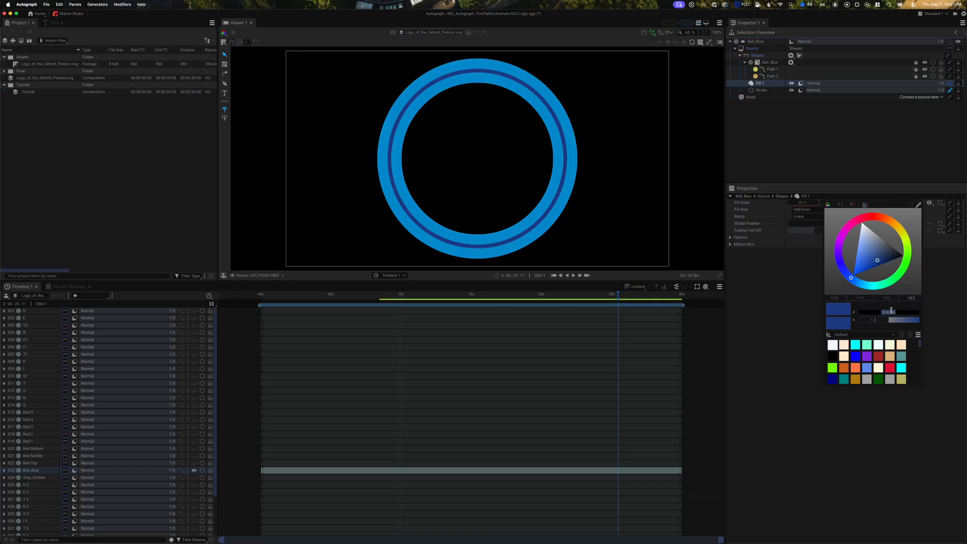
left_click(894, 155)
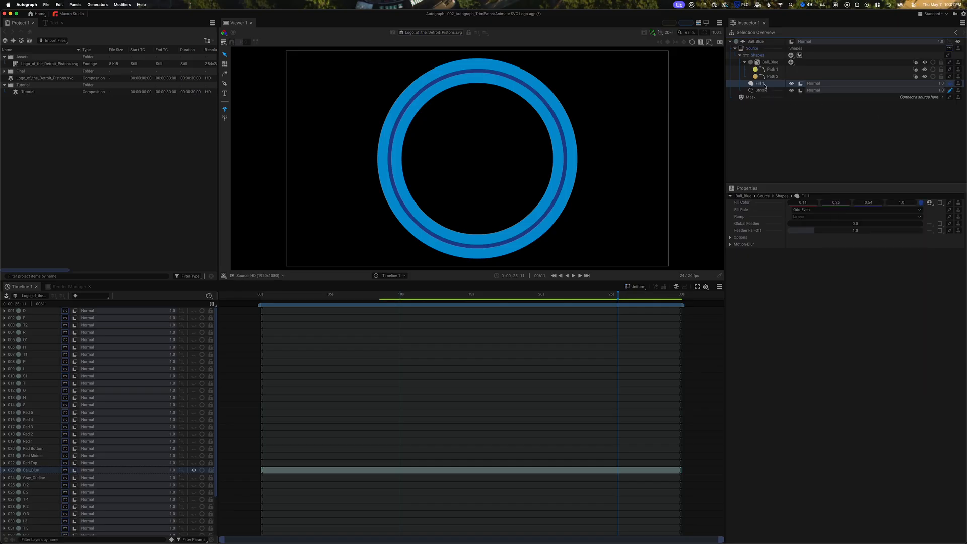
key("Delete")
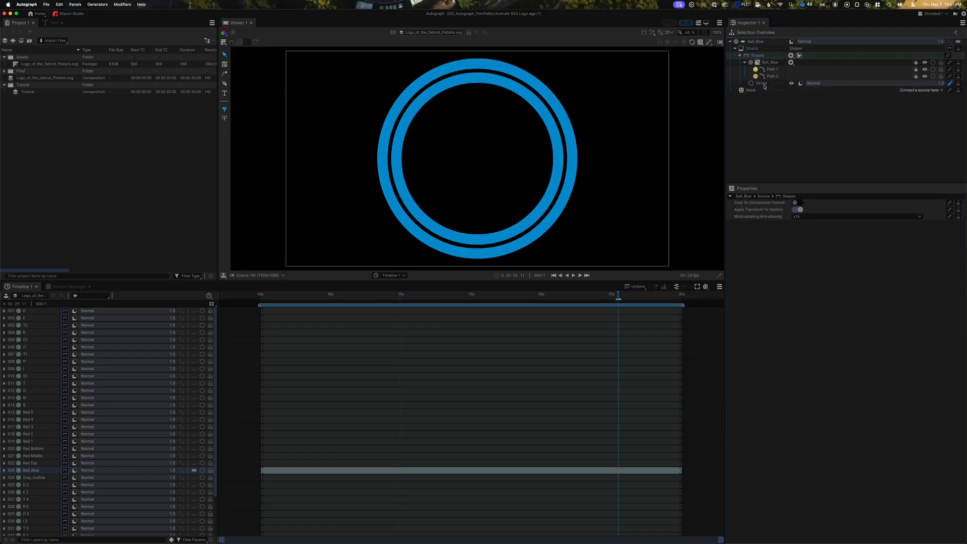
Set the Ball_Blue stroke's color to hex 1D428A and its width to 2
left_click(763, 84)
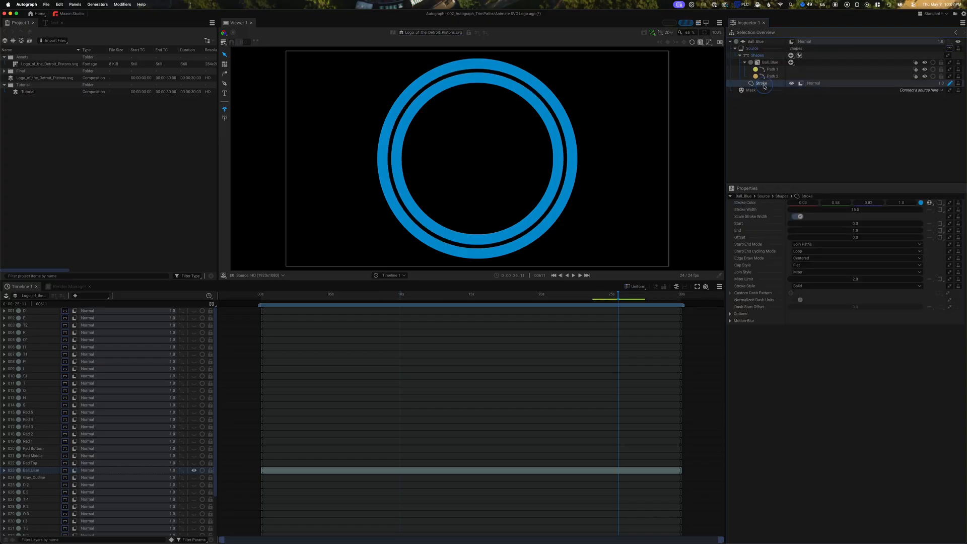
left_click(921, 203)
left_click(896, 312)
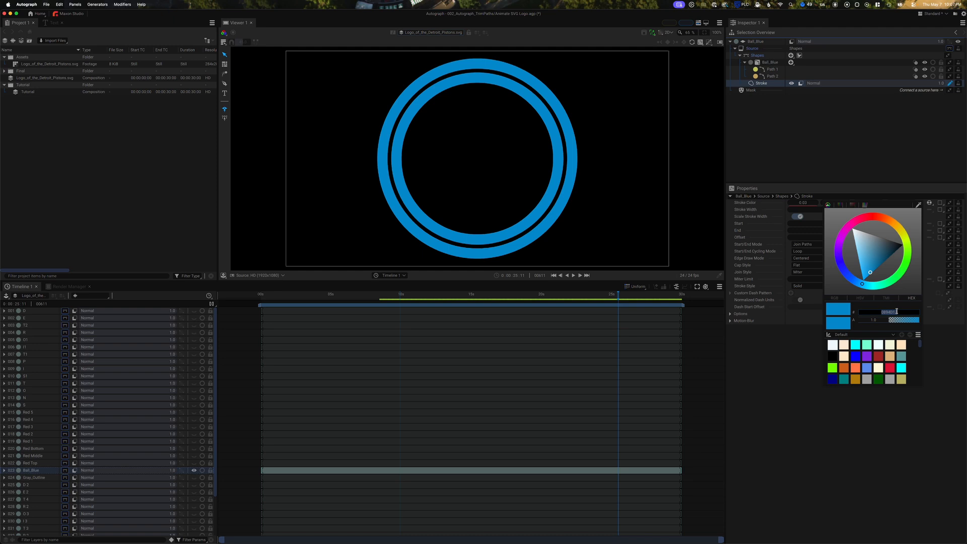
type("1D428A")
key("Return")
left_click(805, 268)
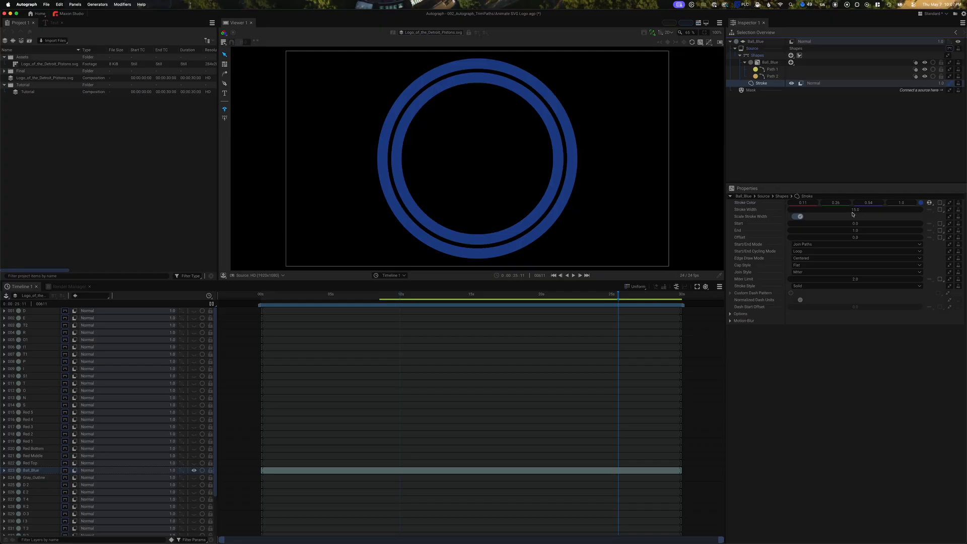
mouse_move(854, 210)
left_mouse_down()
mouse_move(831, 210)
mouse_move(851, 210)
left_mouse_up()
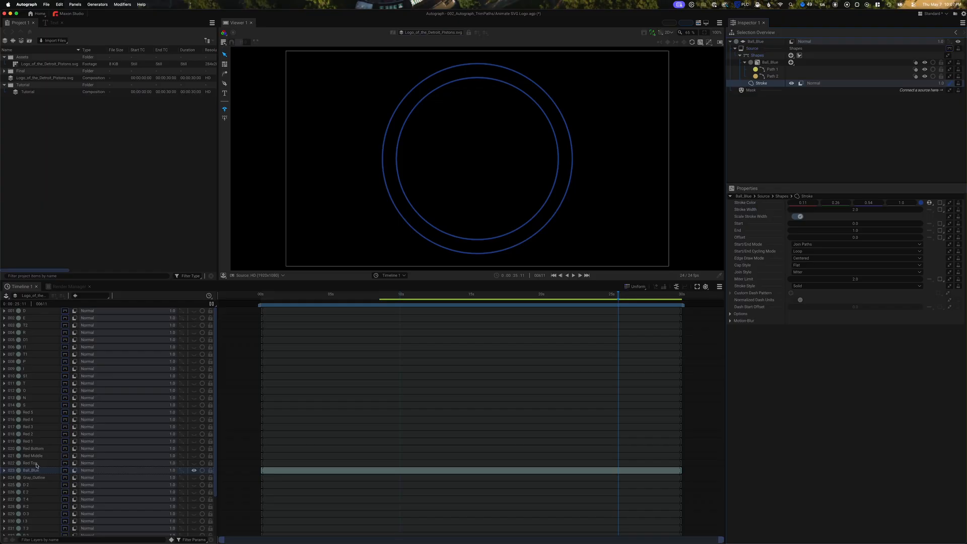
Make the Red Top layer visible and add a stroke to its shapes
left_click(36, 463)
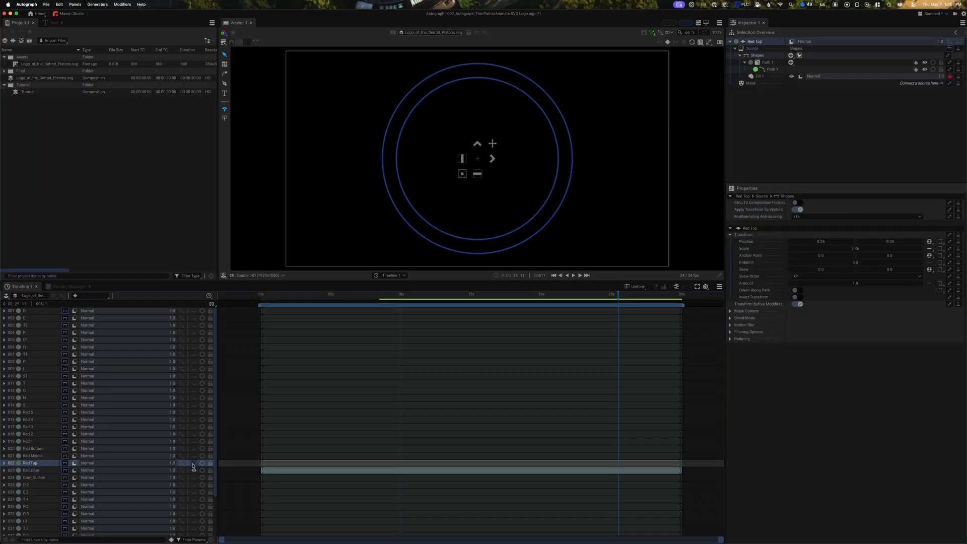
left_click(194, 463)
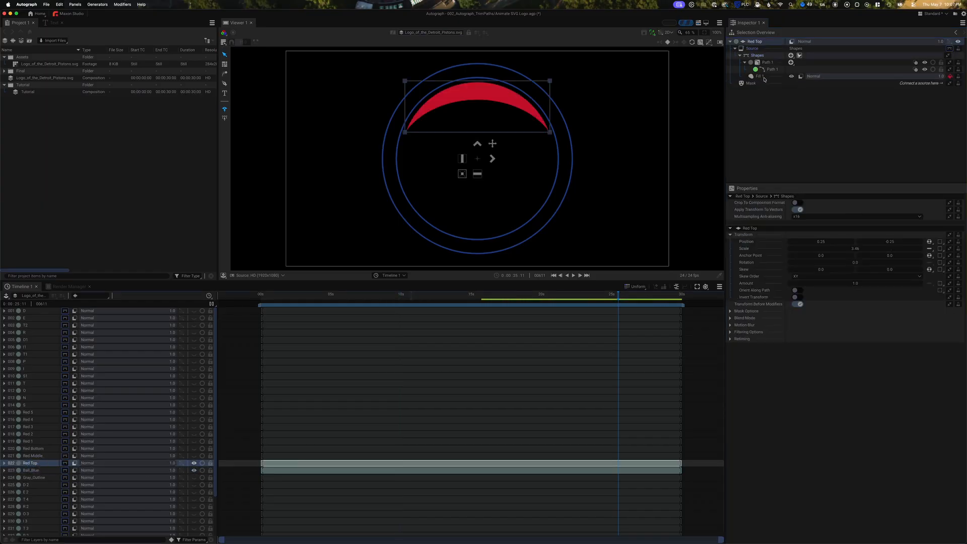
left_click(792, 56)
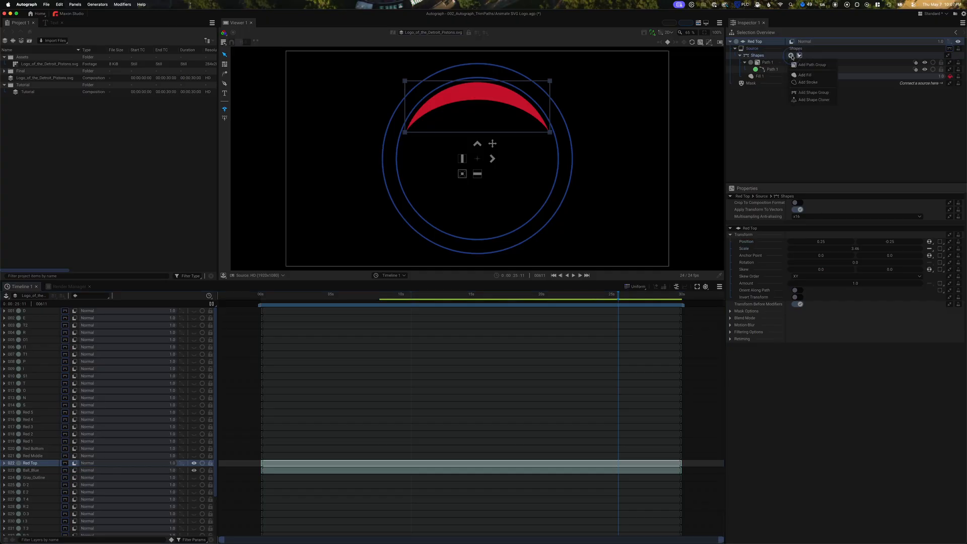
left_click(803, 82)
Copy the hex color value of Red Top's Fill 1
left_click(760, 76)
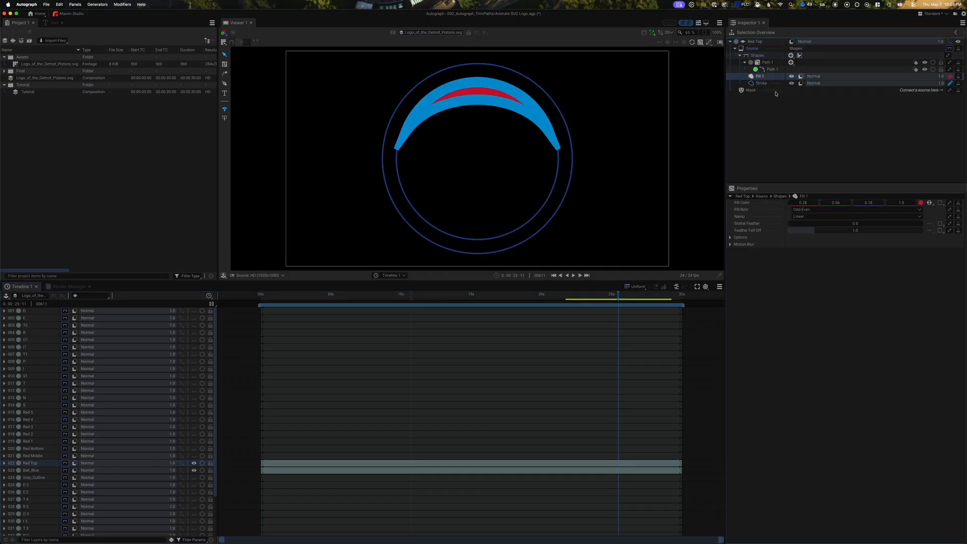
left_click(920, 202)
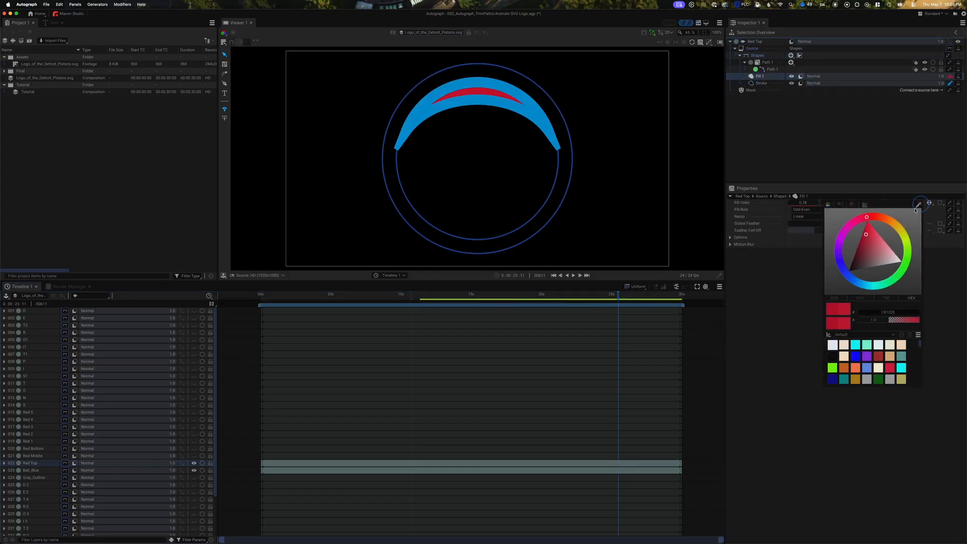
double_click(890, 312)
key("super+c")
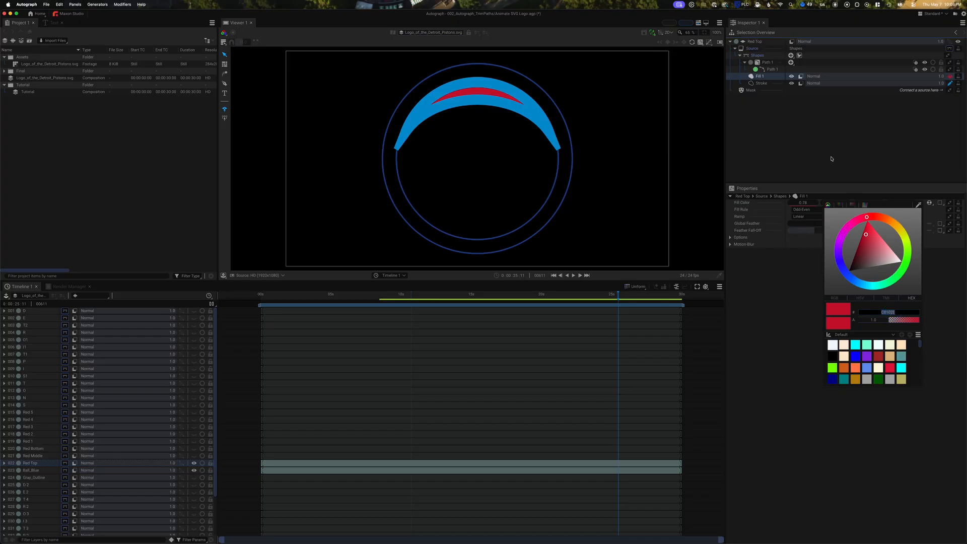
Delete Red Top's Fill 1 and set its stroke color to hex C8102E
left_click(810, 146)
key("Delete")
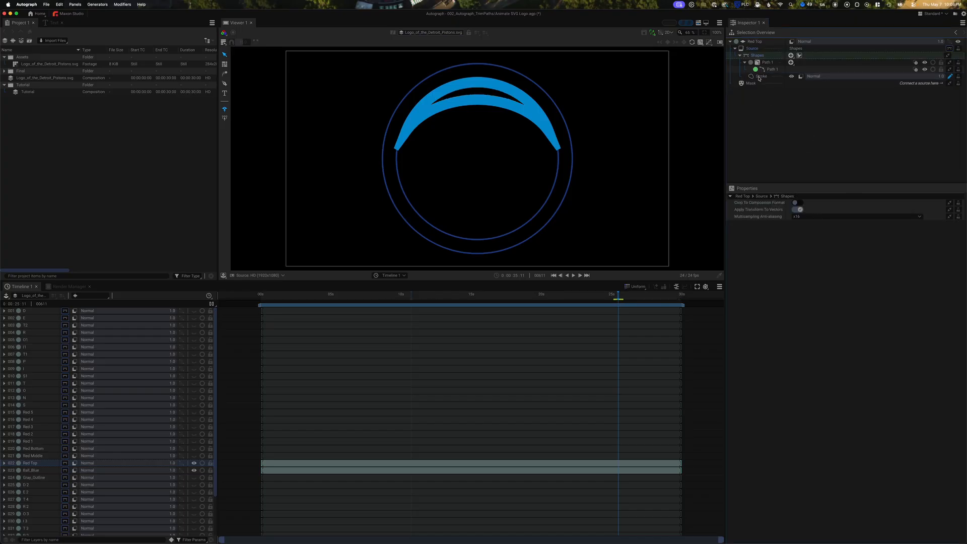
left_click(758, 76)
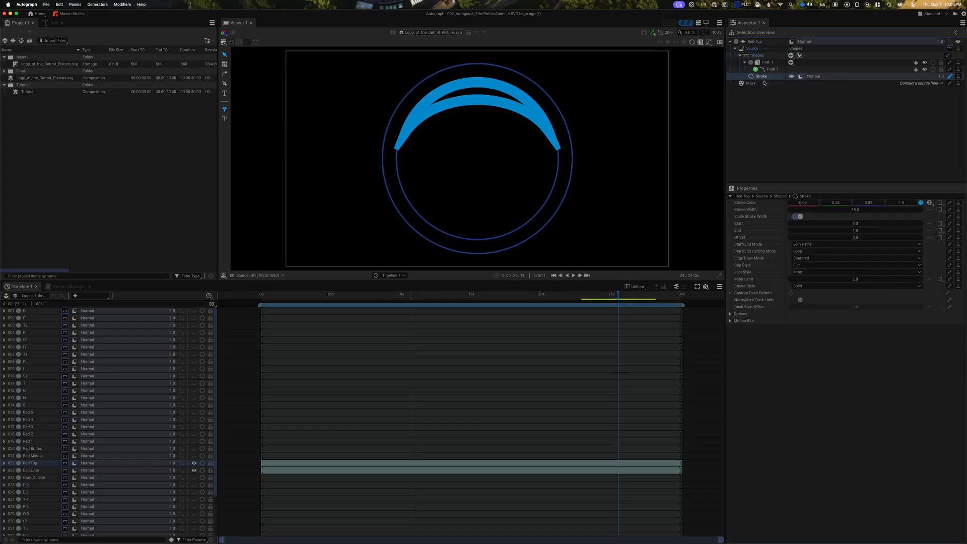
left_click(921, 203)
double_click(887, 313)
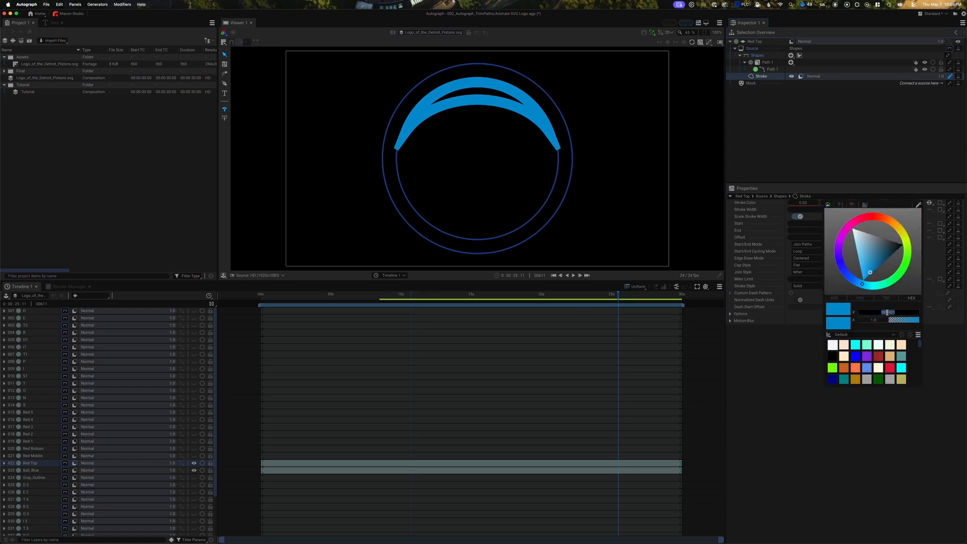
key("super+v")
left_click(766, 390)
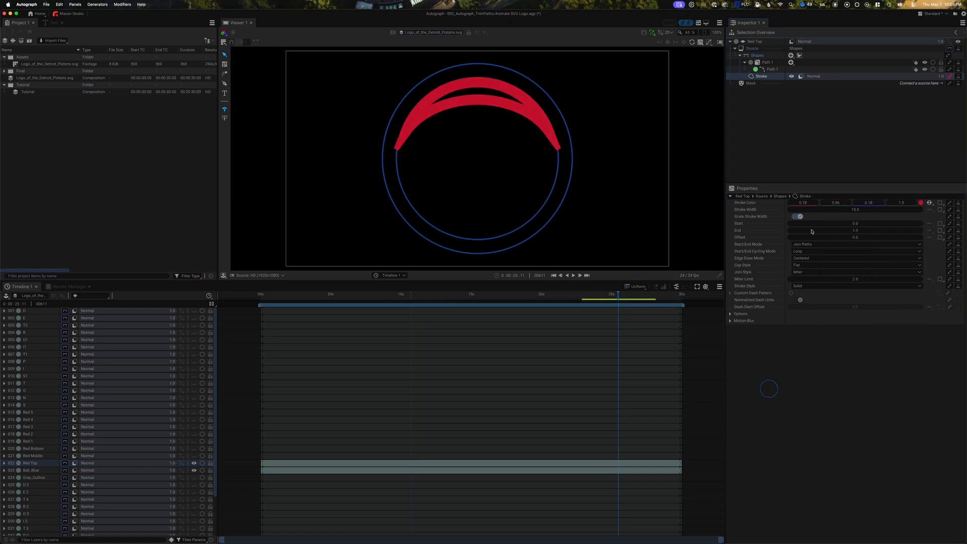
left_click(855, 225)
type("2")
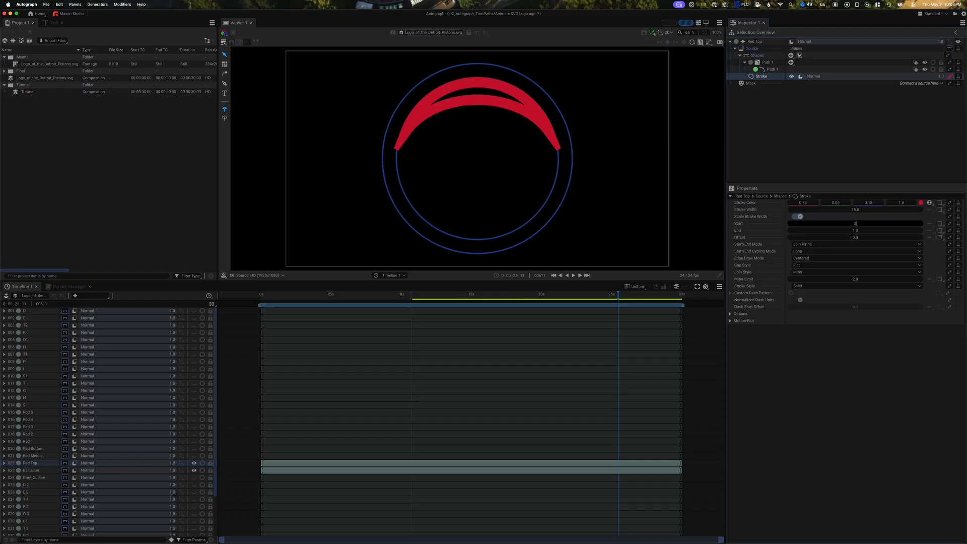
key("Return")
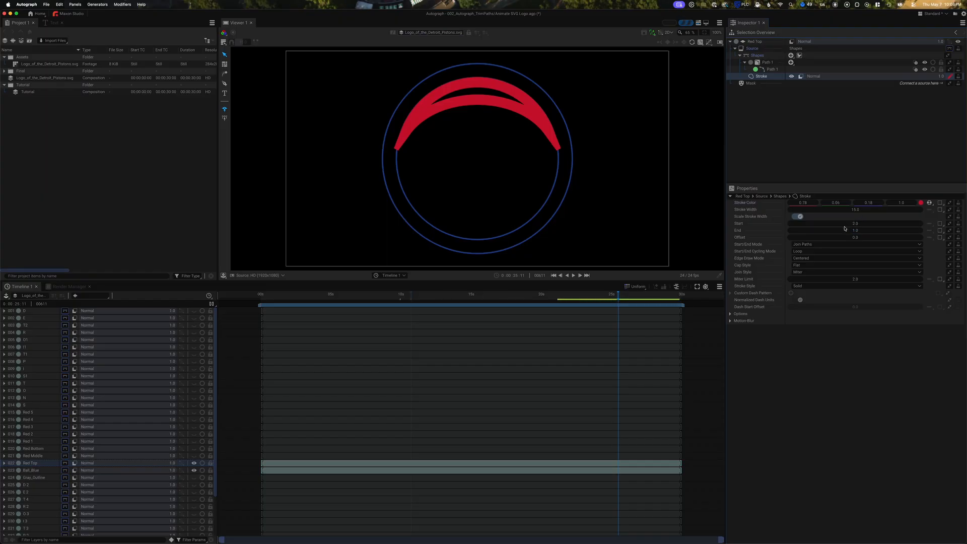
key("super+z")
Set the Red Top stroke's width to 2
left_click(858, 210)
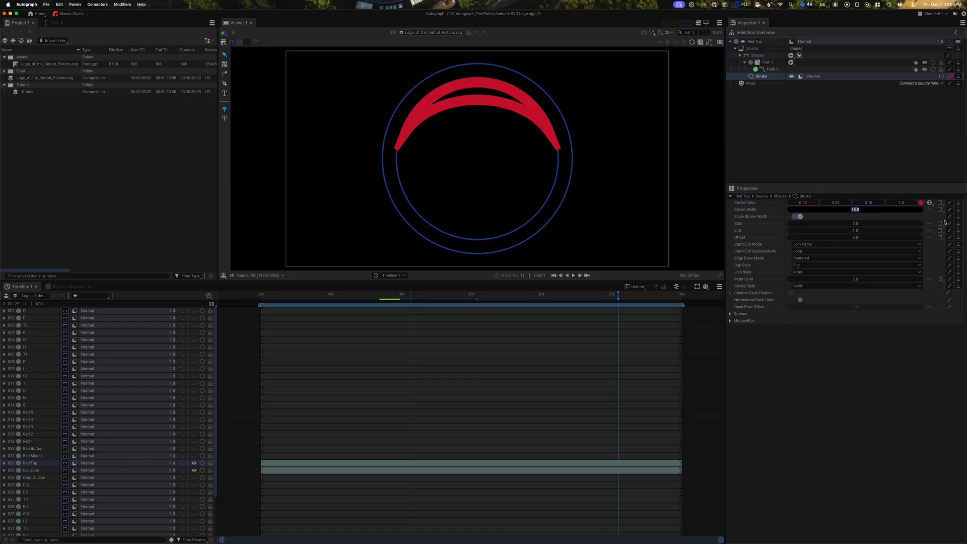
type("2")
key("Return")
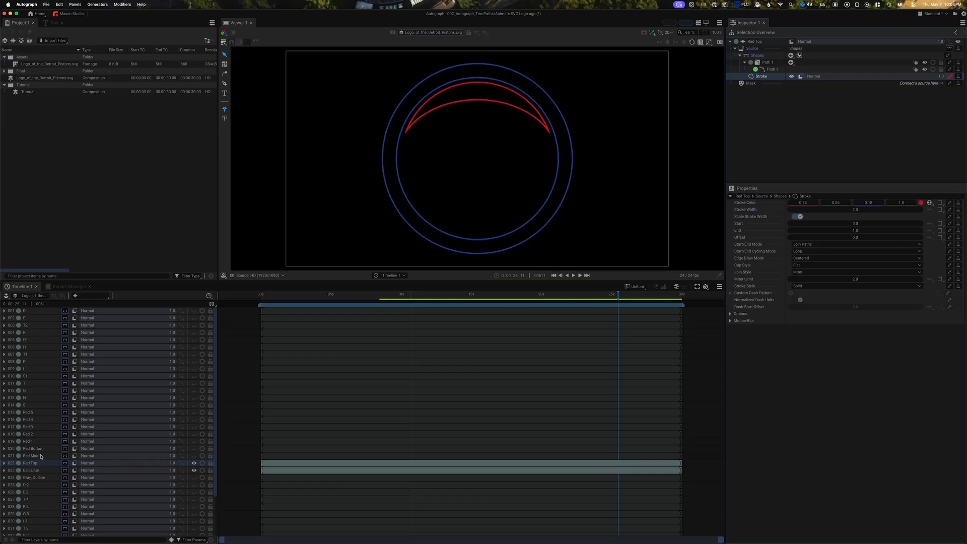
Add a stroke to the Red Middle layer's shapes and delete its Fill 1
left_click(41, 455)
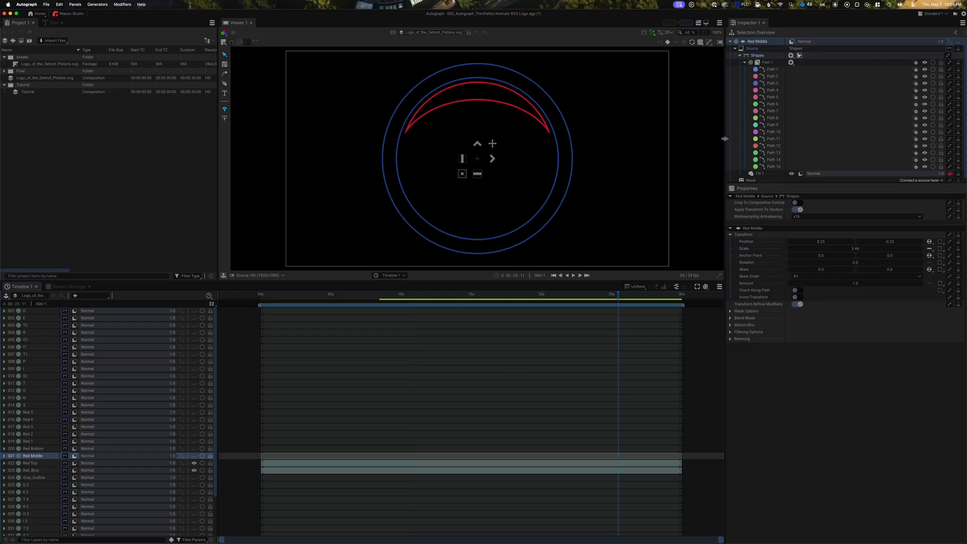
left_click(791, 55)
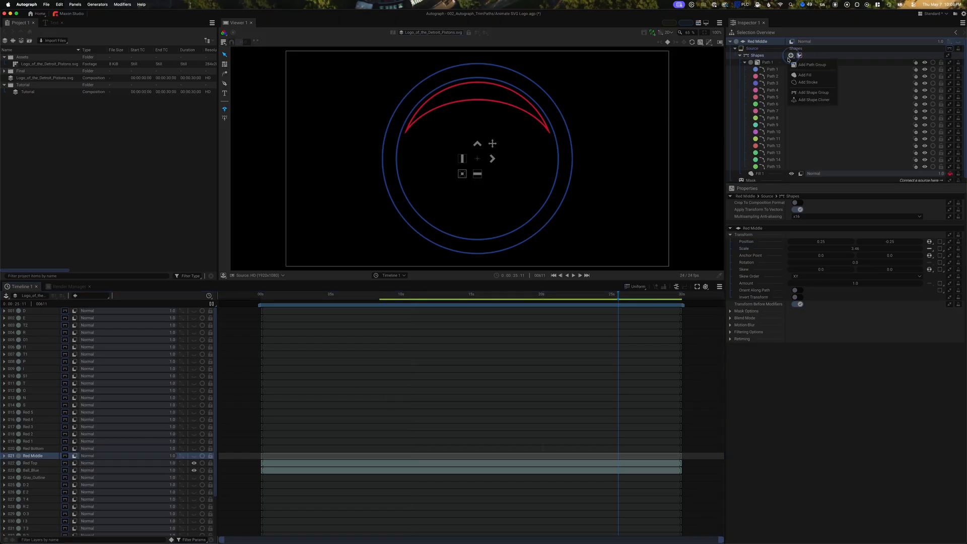
left_click(806, 82)
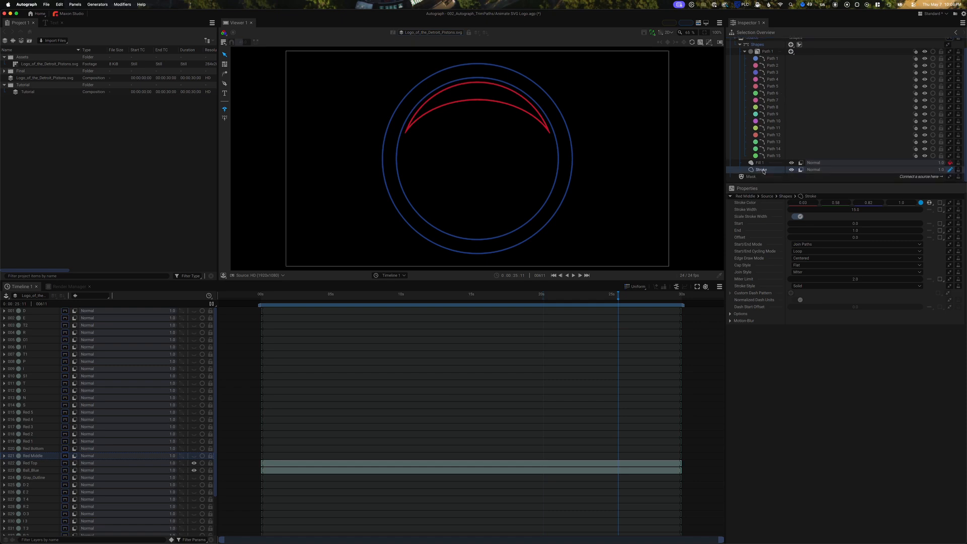
left_click(760, 164)
key("Delete")
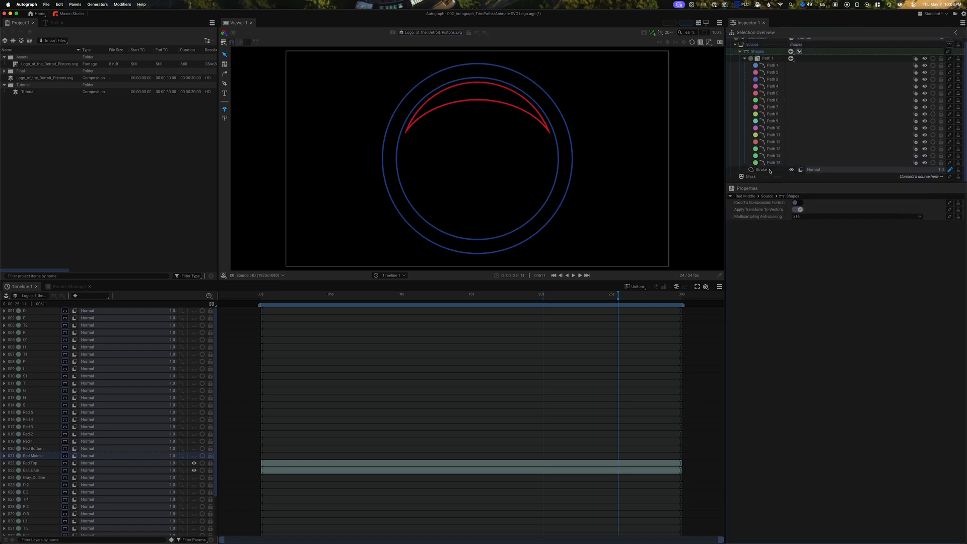
Set the Red Middle stroke's color to hex C8102E
left_click(768, 172)
left_click(921, 202)
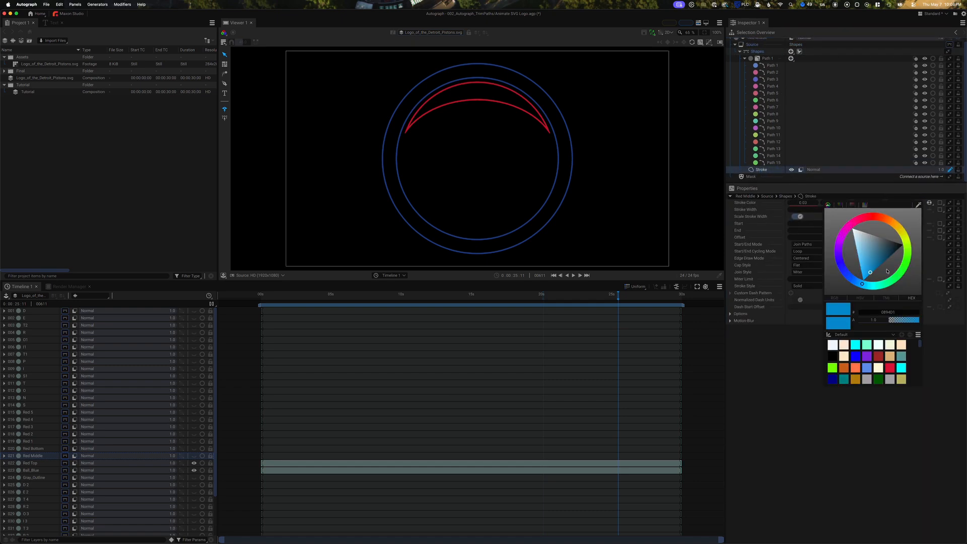
left_click(889, 312)
key("super+v")
key("Return")
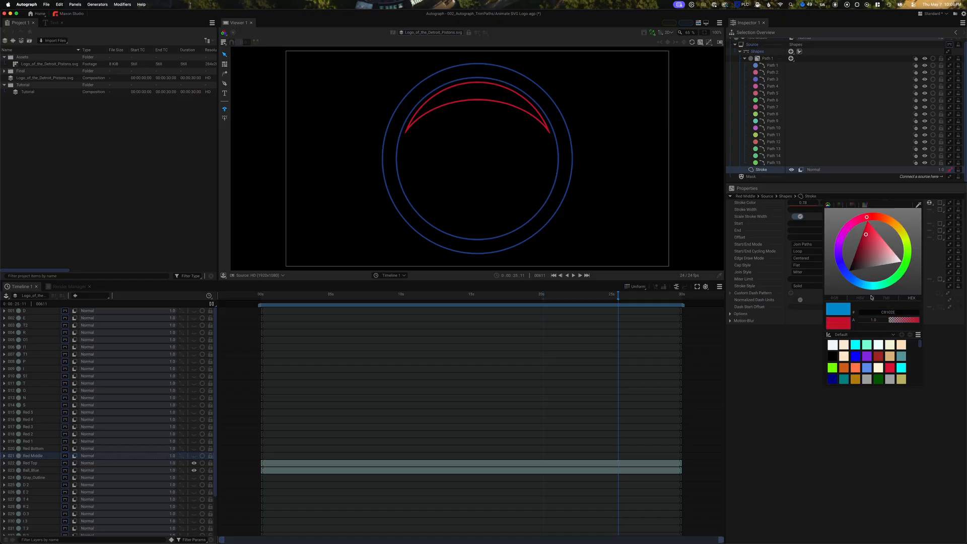
left_click(783, 357)
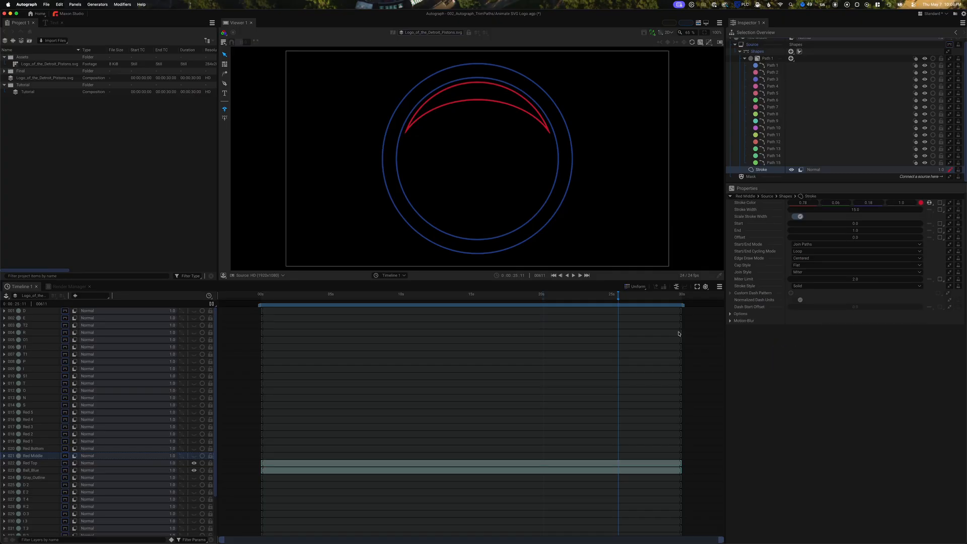
Make the Red Middle layer visible and give its stroke a width of 2 with the Bevel join style
left_click(194, 456)
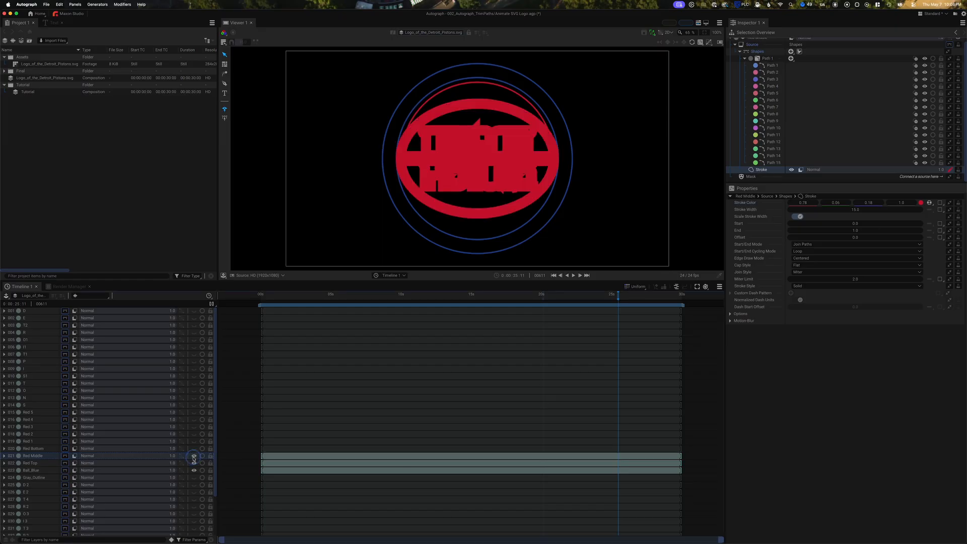
double_click(854, 209)
type("2")
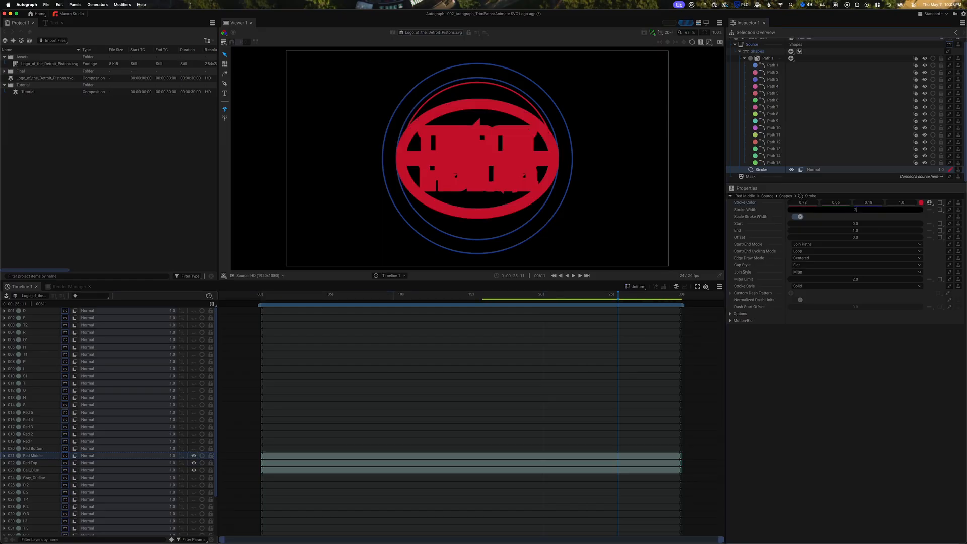
key("Return")
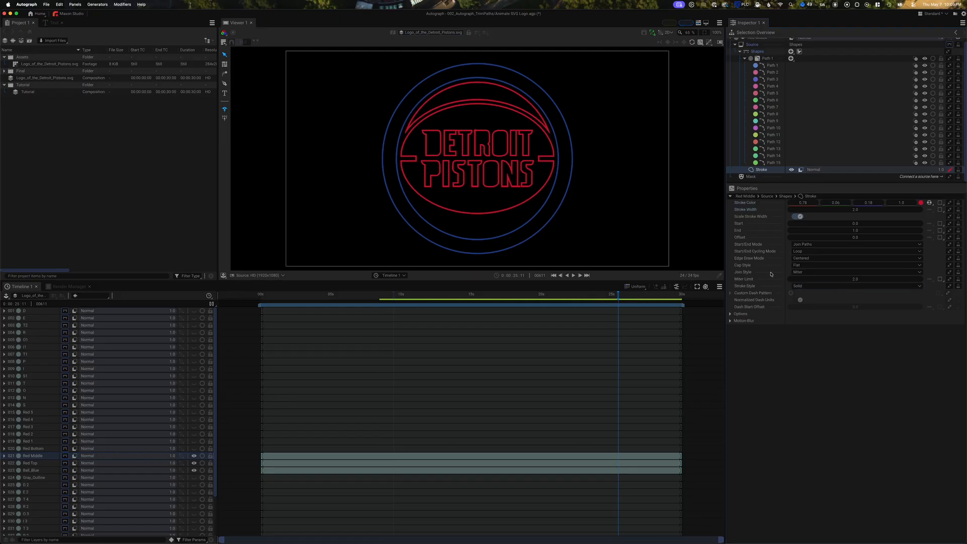
left_click(805, 273)
left_click(802, 286)
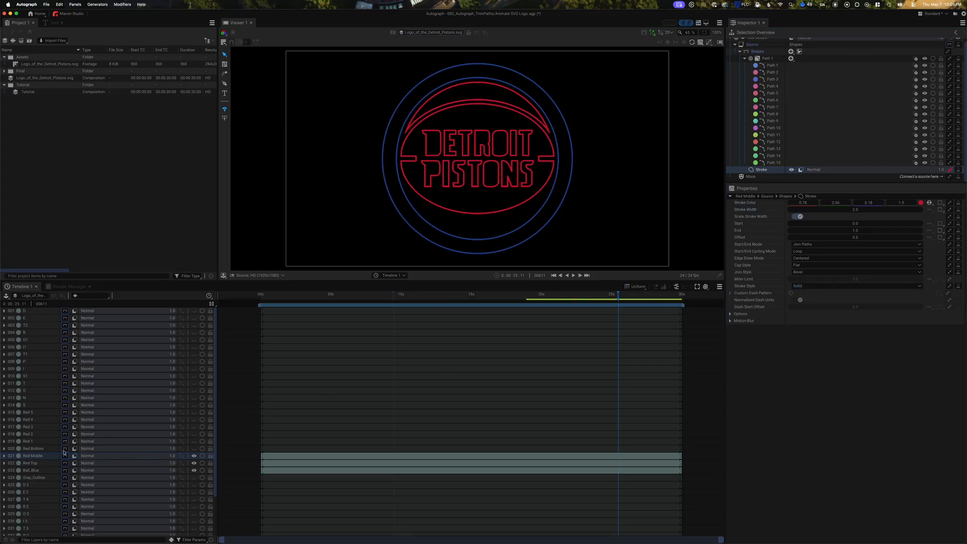
Add a stroke to the Red Bottom layer's shapes and delete its Fill 1
double_click(98, 450)
left_click(42, 450)
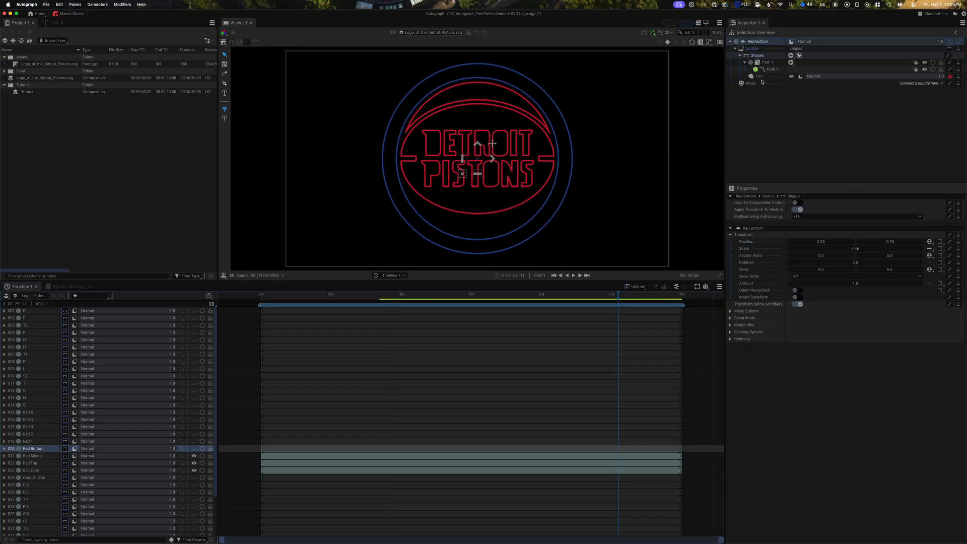
left_click(791, 56)
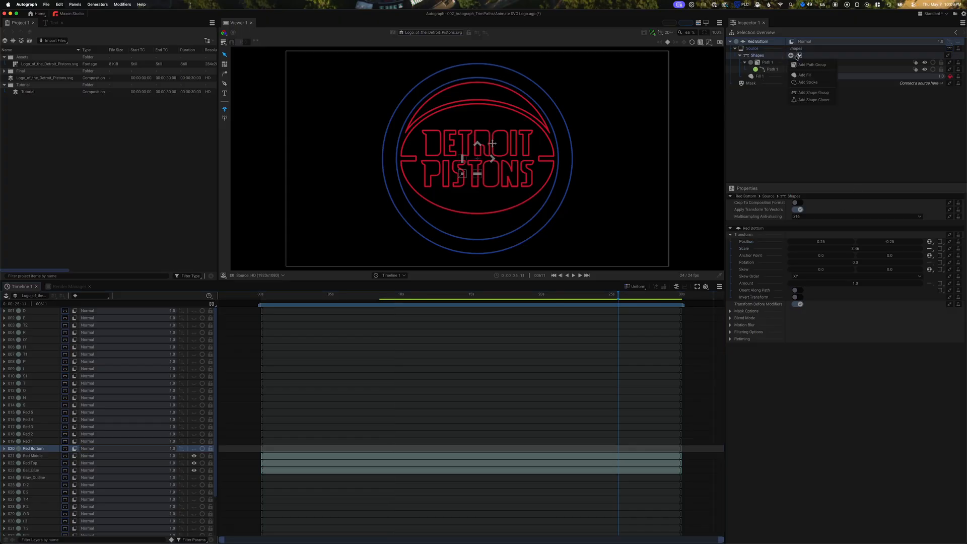
left_click(816, 93)
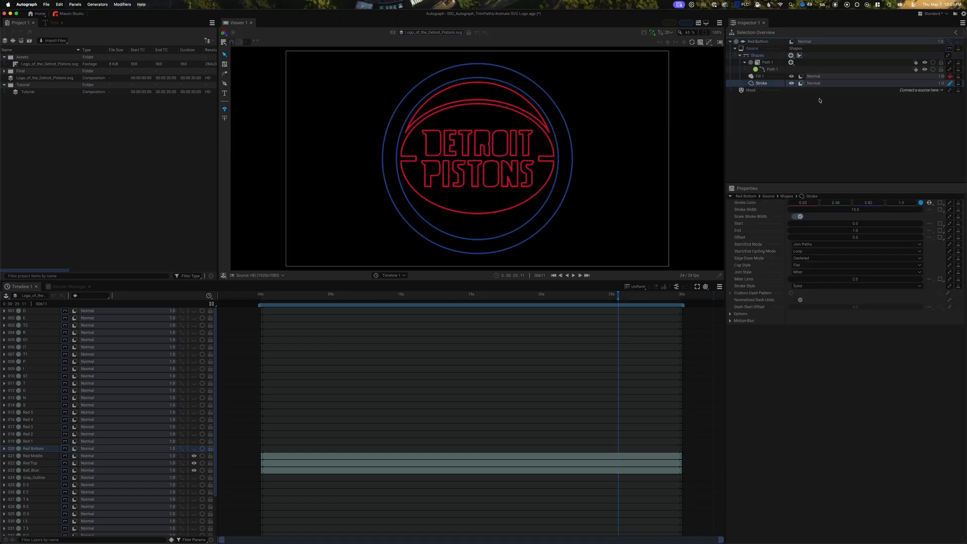
left_click(765, 76)
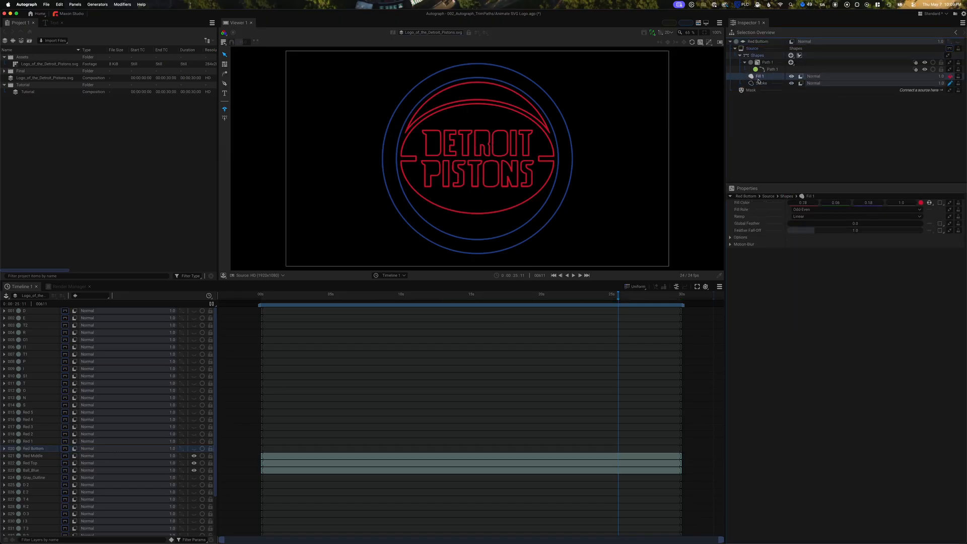
key("Delete")
Set the Red Bottom stroke's color to hex C8102E
left_click(760, 76)
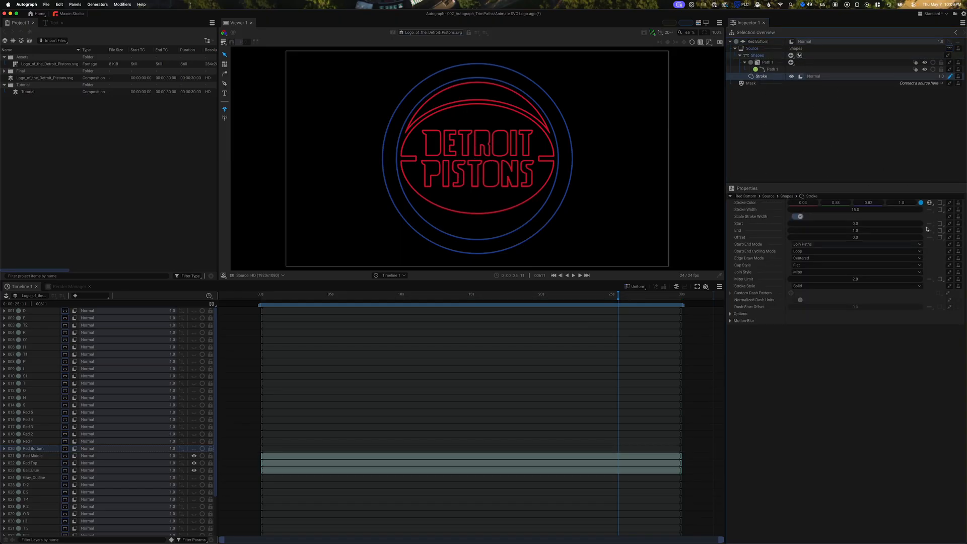
left_click(921, 203)
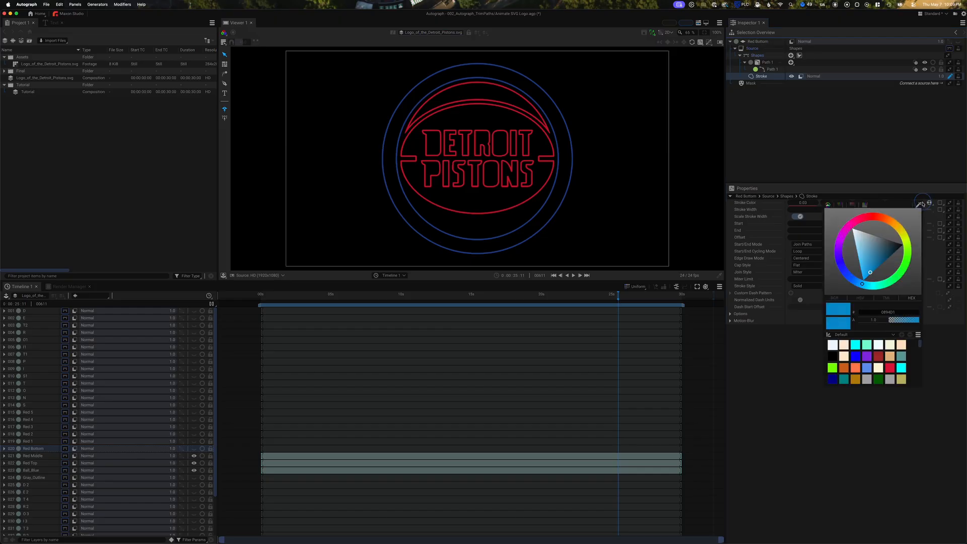
double_click(888, 312)
type("C8102E")
key("Return")
left_click(802, 383)
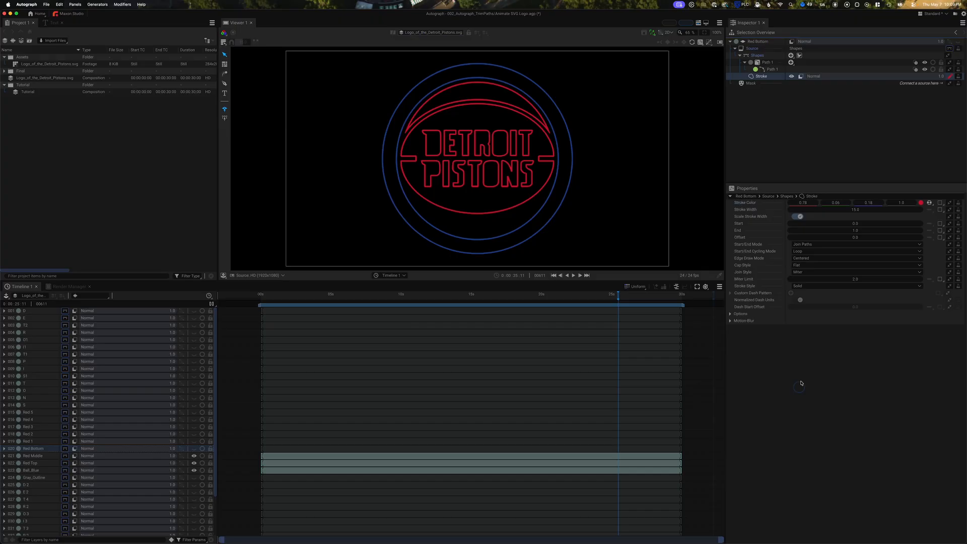
Set the Red Bottom stroke's width to 2 and make the layer visible
double_click(856, 210)
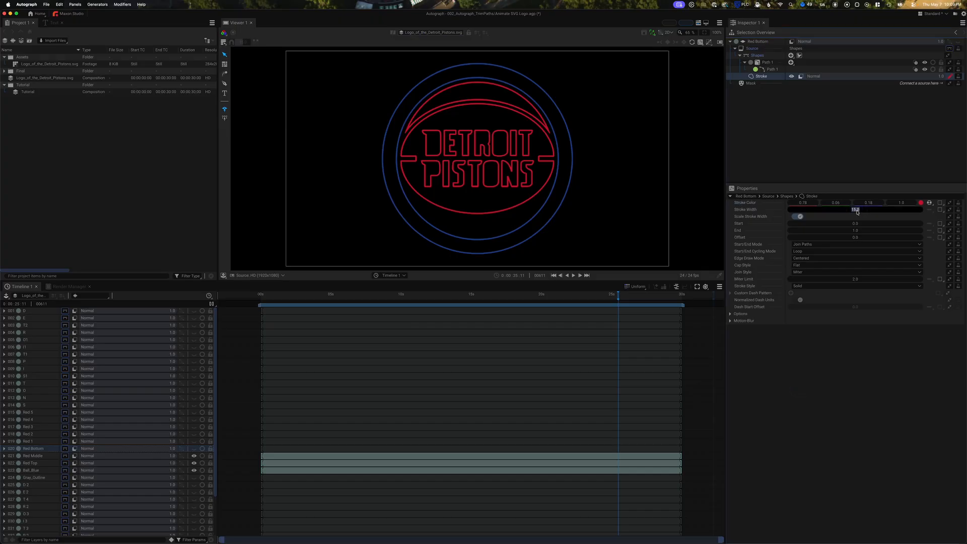
type("2")
key("Return")
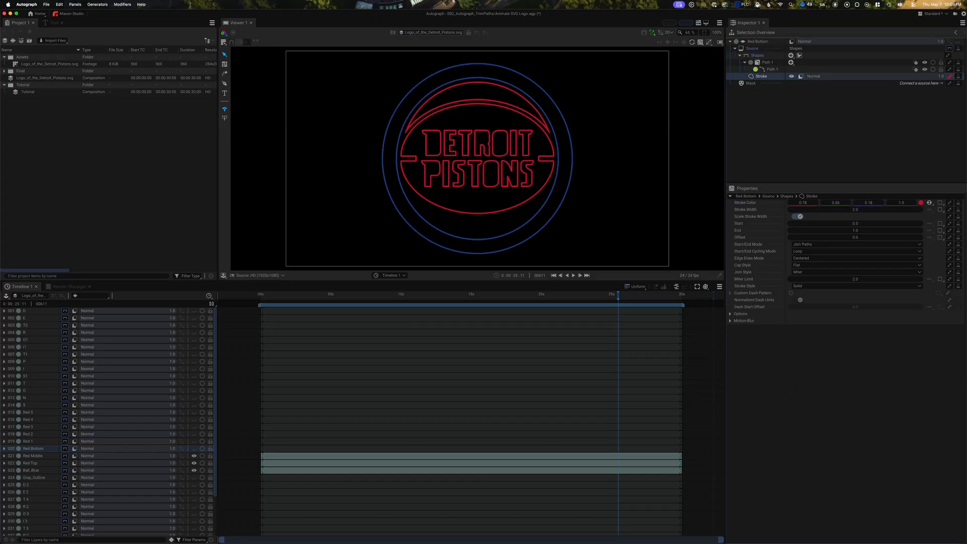
left_click(194, 448)
Add a stroke to the Red 1 layer's shapes and delete its Fill 1
left_click(36, 442)
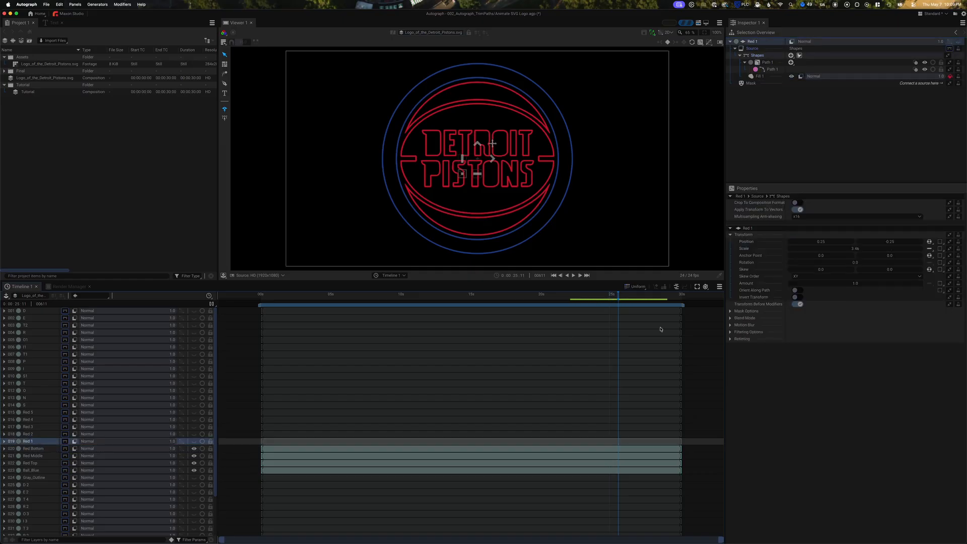
left_click(790, 55)
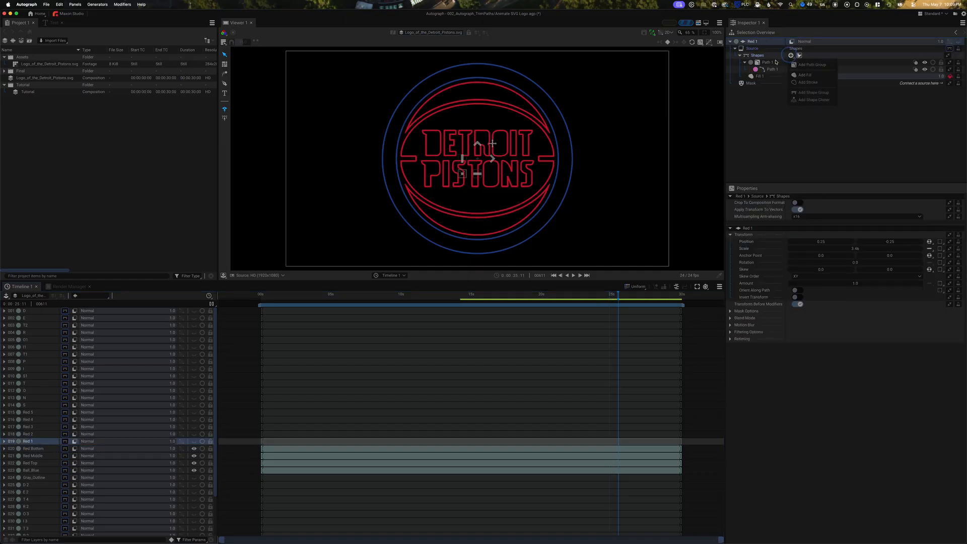
left_click(806, 69)
left_click(766, 83)
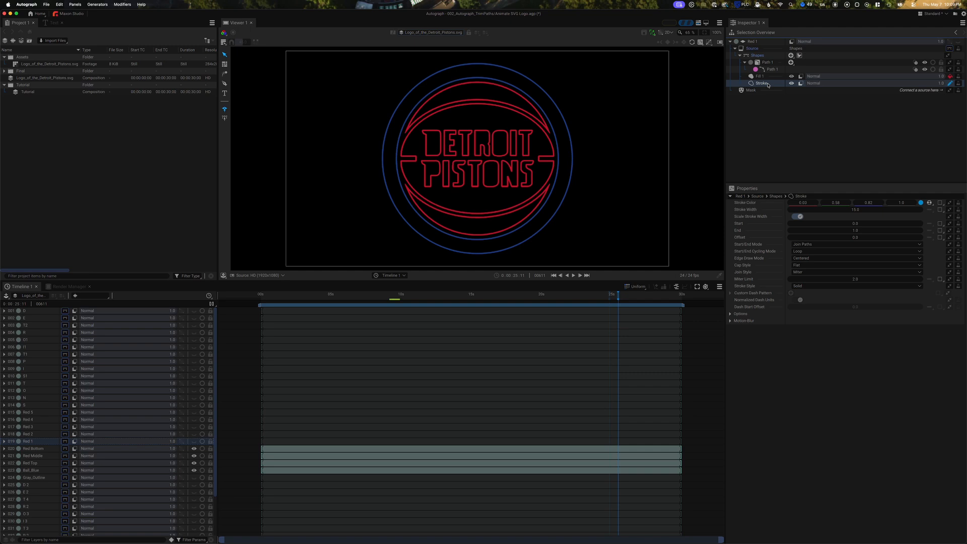
left_click(765, 77)
key("Delete")
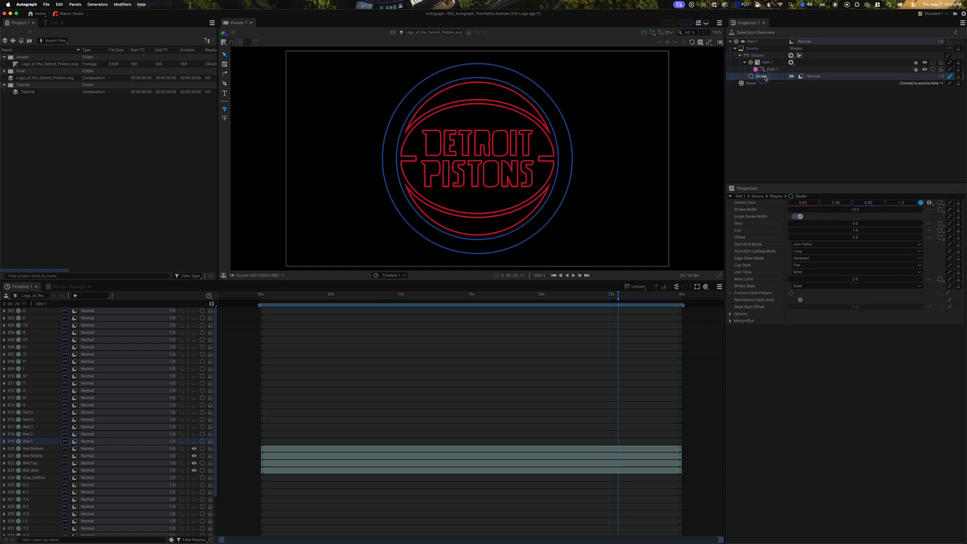
Set the Red 1 stroke's color to hex C8102E
left_click(921, 203)
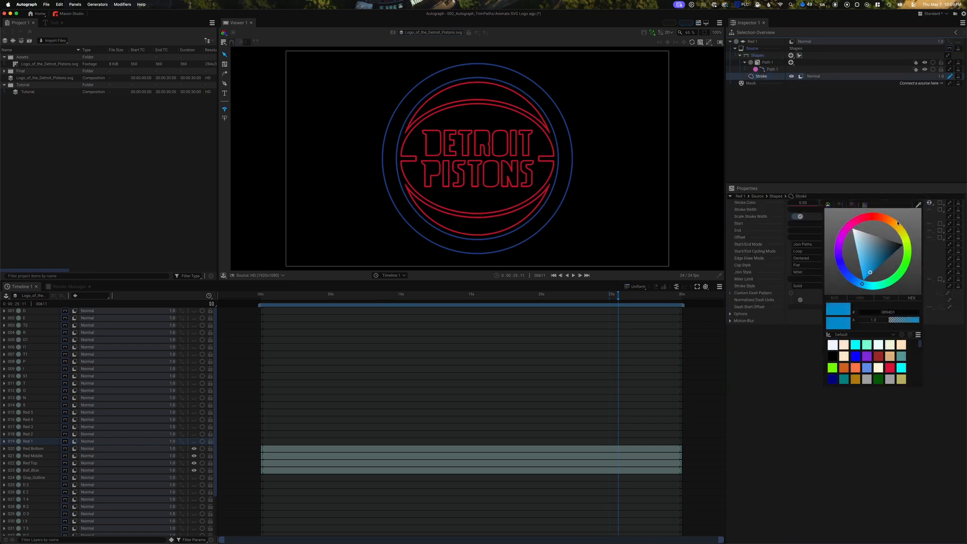
double_click(883, 312)
type("C8102E")
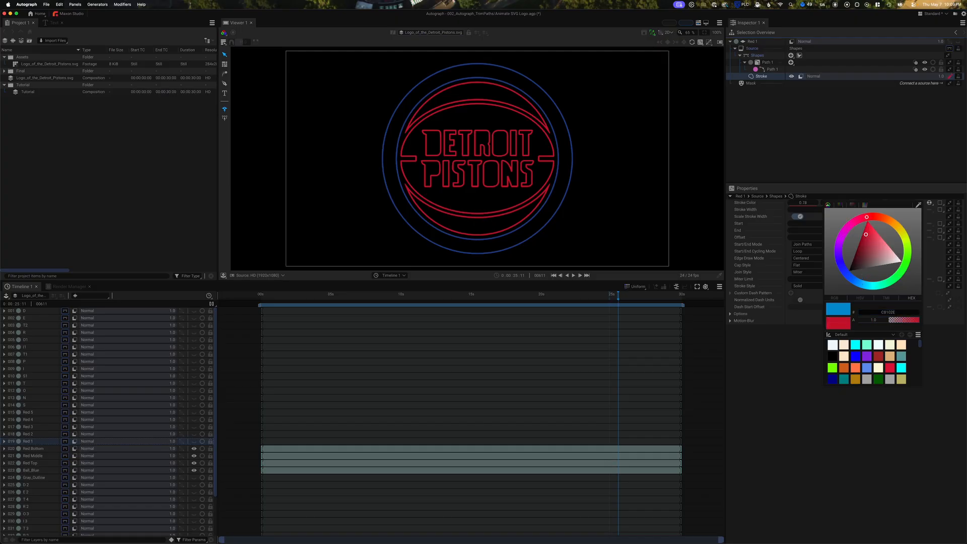
left_click(785, 417)
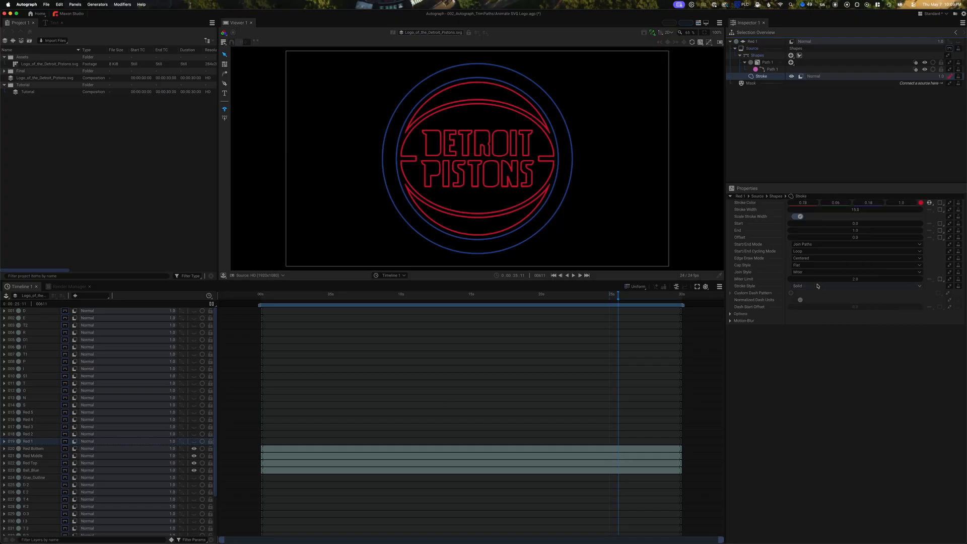
Set the Red 1 stroke's join style to Bevel and add a stroke to the Red 2 layer's shapes
left_click(810, 272)
left_click(804, 289)
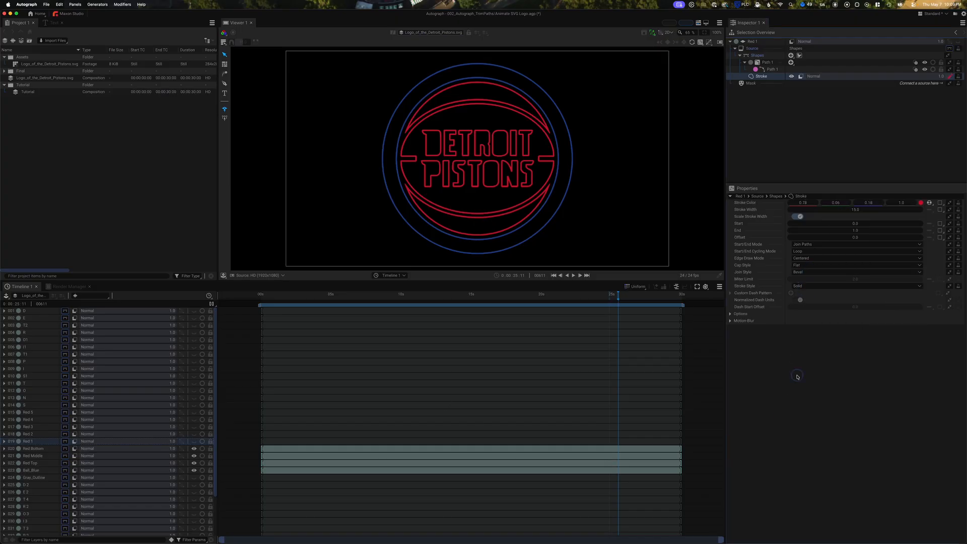
left_click(52, 433)
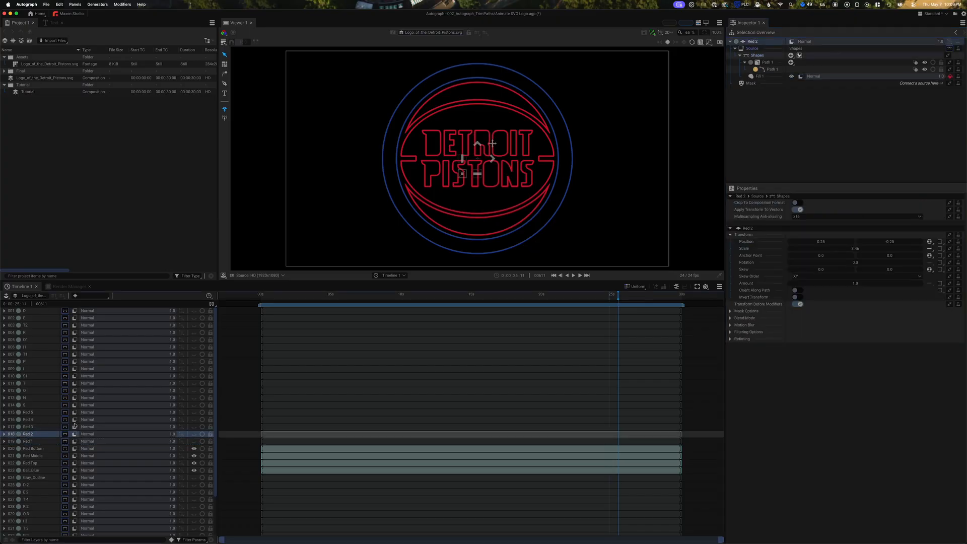
left_click(791, 55)
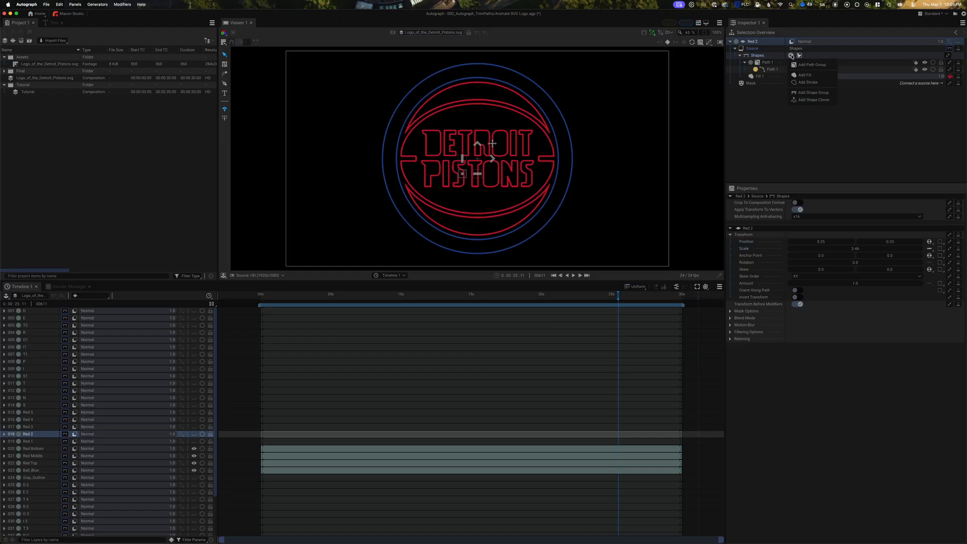
left_click(806, 82)
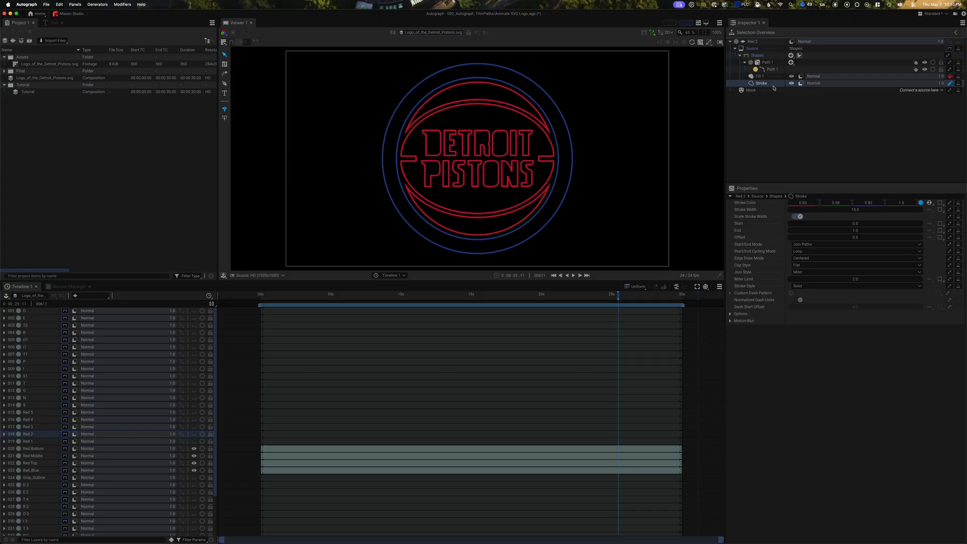
Set the Red 2 stroke's color to hex C8102E and its join style to Bevel
left_click(920, 203)
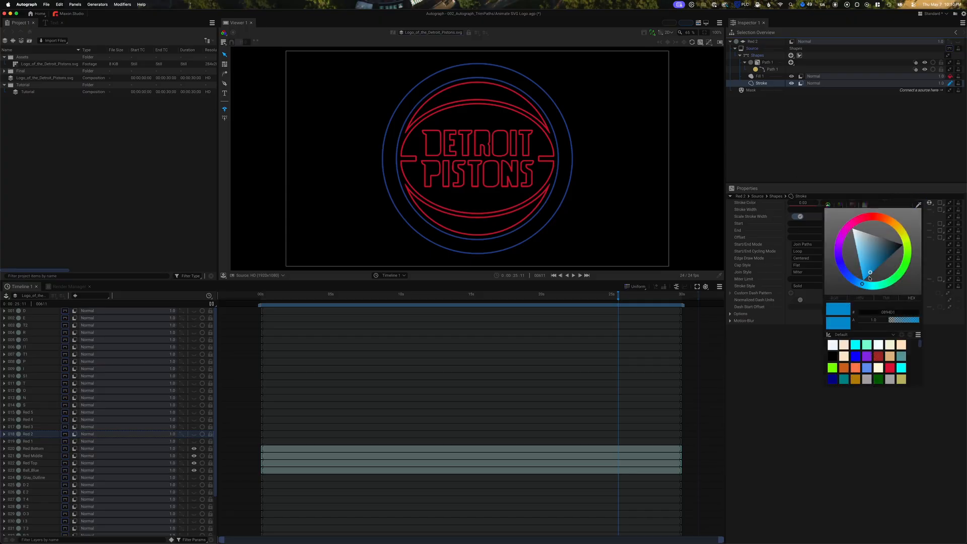
double_click(889, 312)
type("C8102E")
key("Return")
left_click(782, 369)
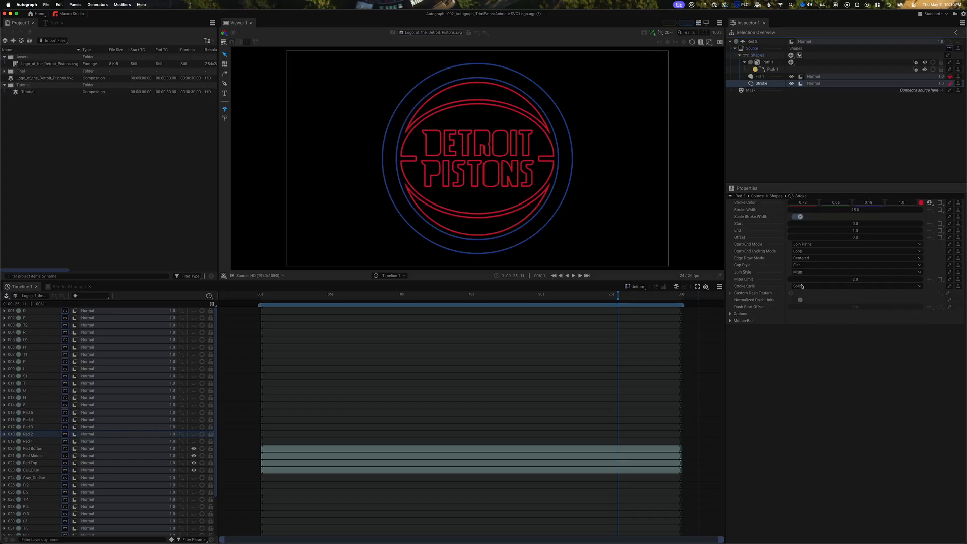
left_click(805, 272)
left_click(802, 288)
Make the layers Red 1 through Red 5 visible in the timeline
left_click(194, 441)
left_click(194, 433)
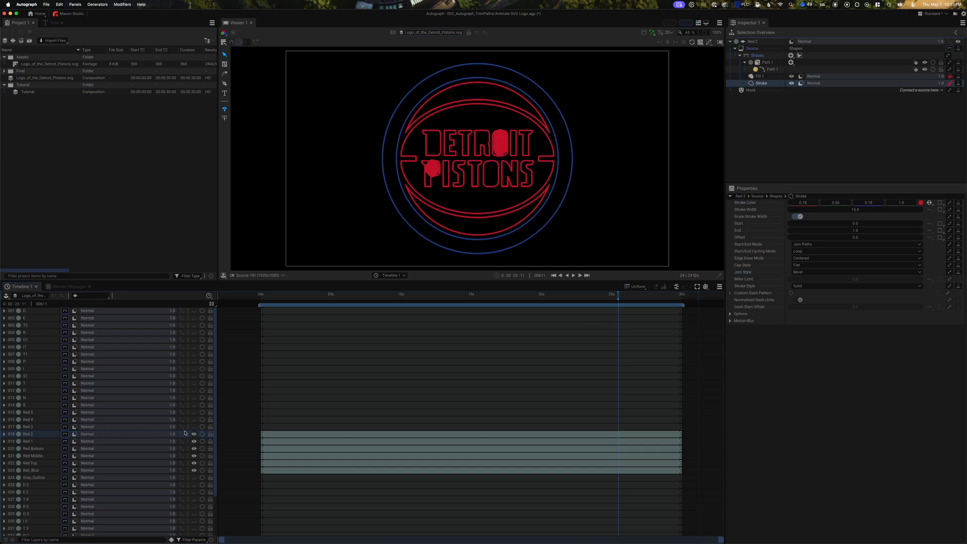
left_click(194, 427)
left_click(194, 419)
left_click(193, 414)
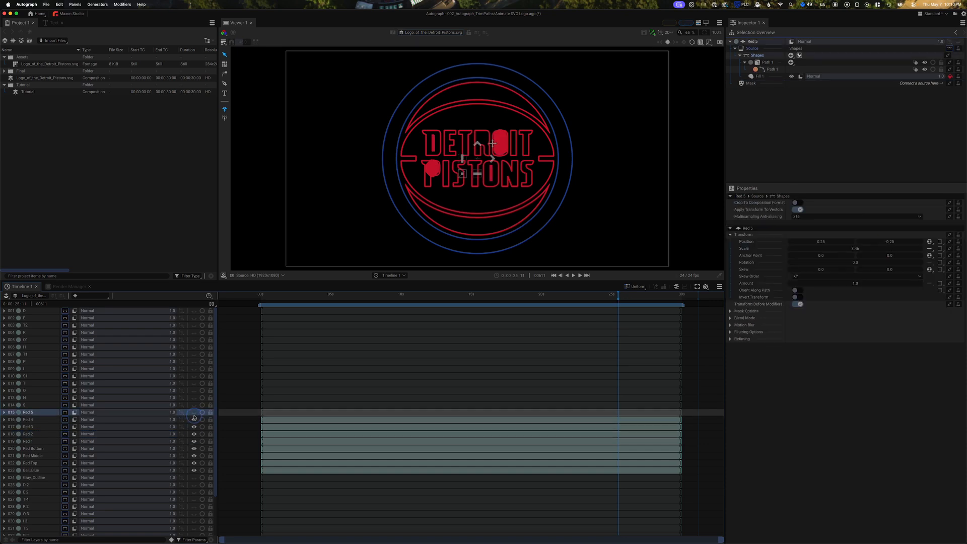
left_click(194, 412)
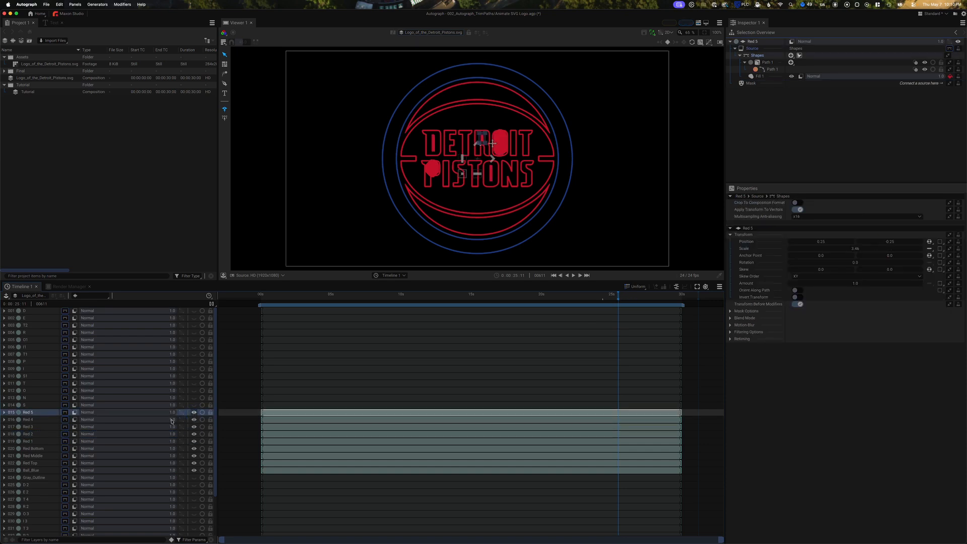
Add a stroke to the Red 3 layer's shapes and delete its Fill 1
left_click(29, 427)
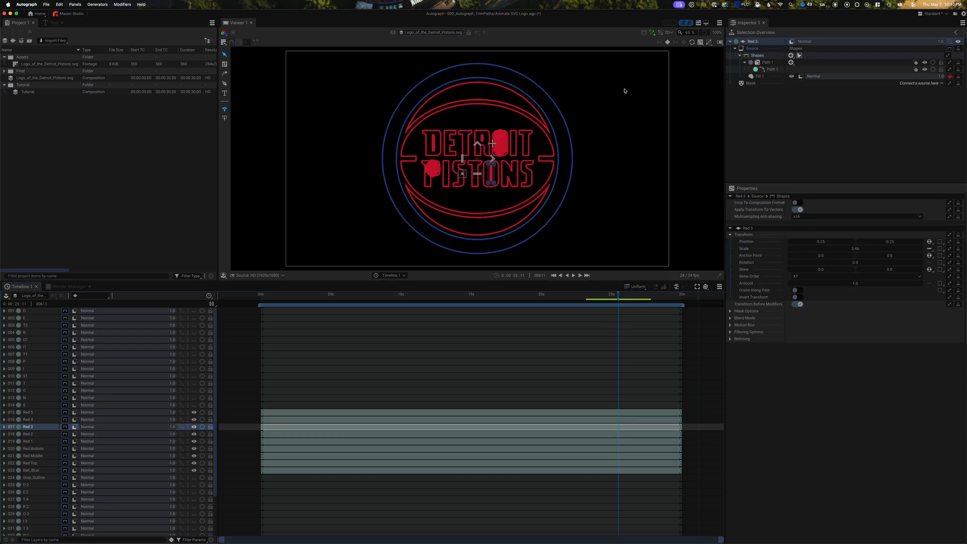
left_click(790, 55)
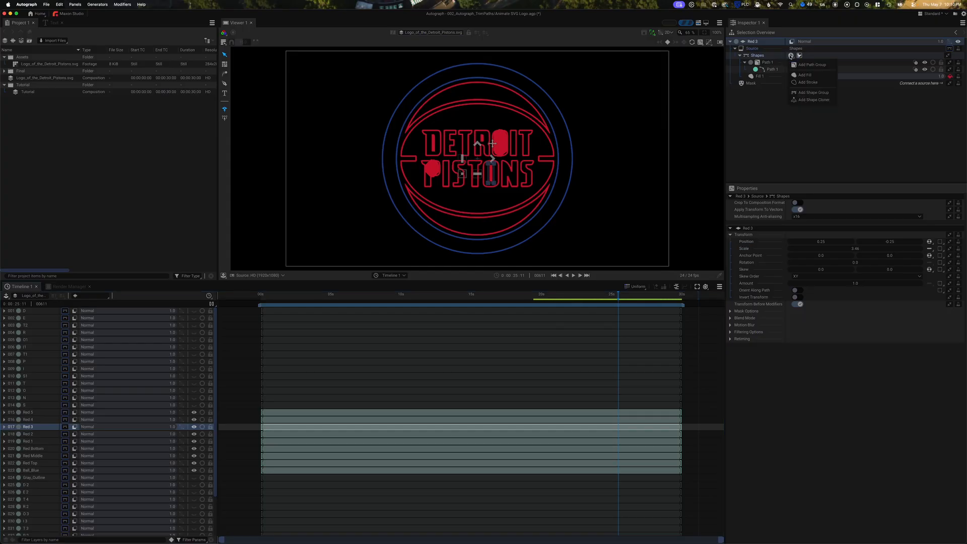
left_click(807, 83)
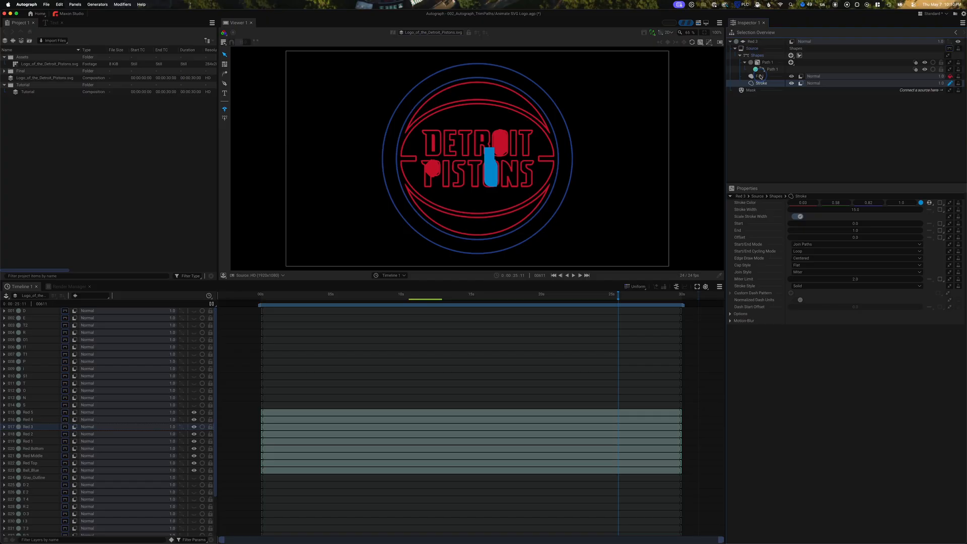
left_click(761, 77)
key("BackSpace")
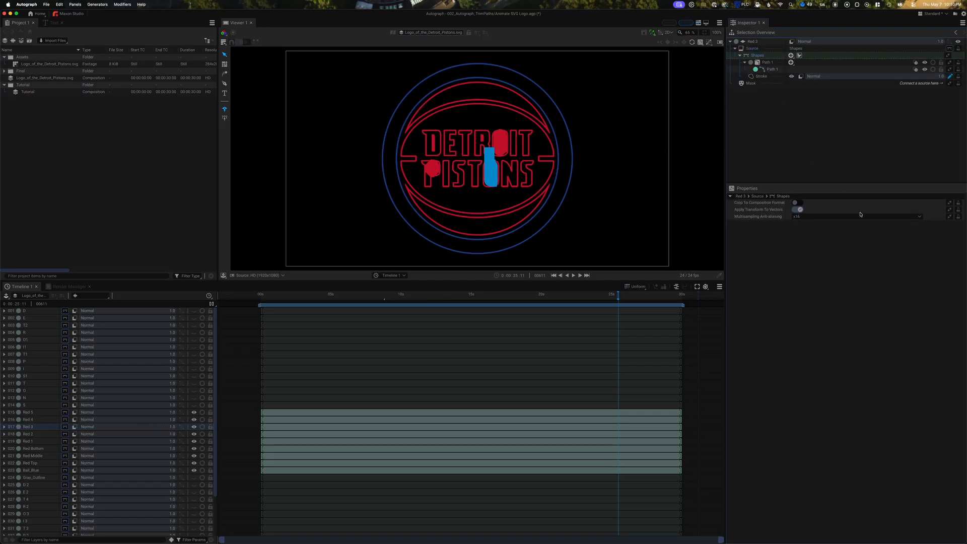
Set the Red 3 stroke's color to hex C8102E and its join style to Bevel
left_click(767, 78)
left_click(805, 203)
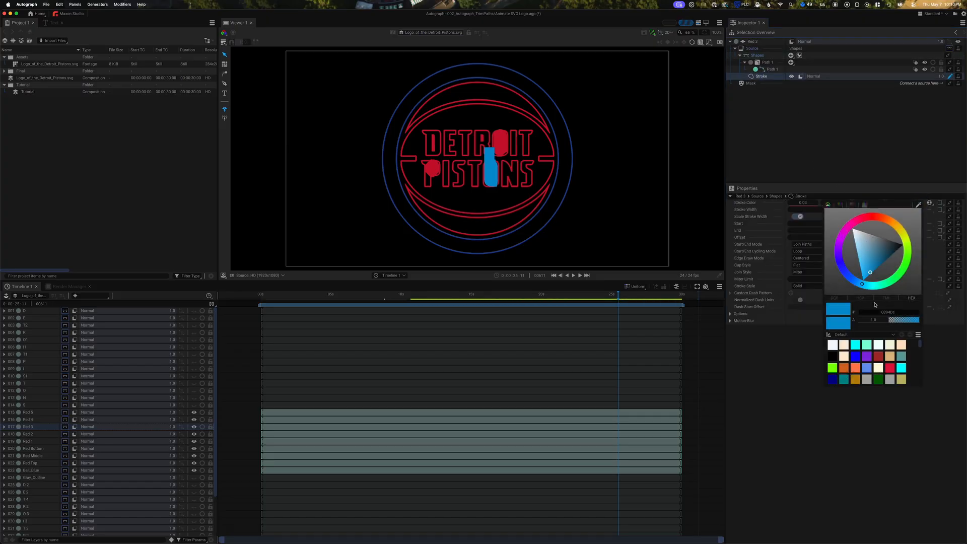
left_click(887, 312)
type("C8102E")
key("Return")
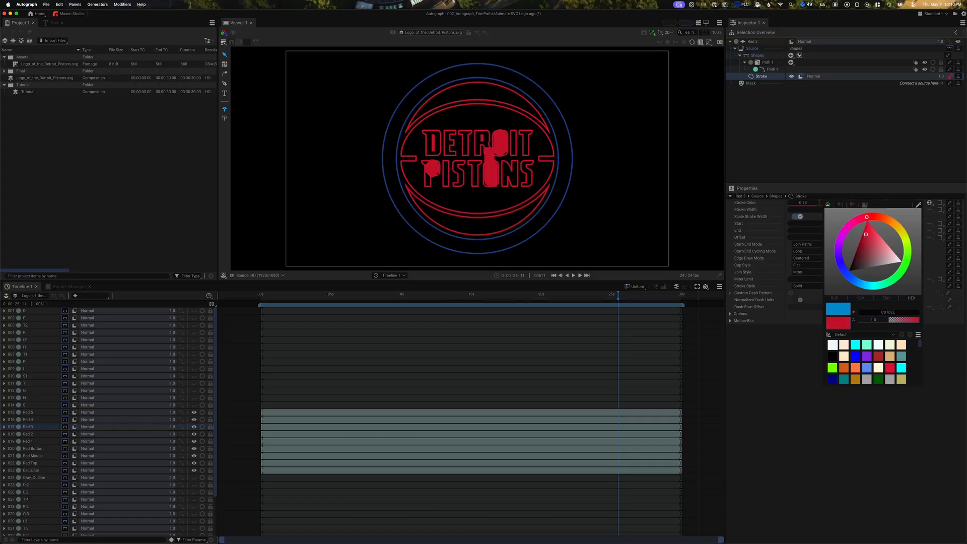
key("Escape")
left_click(805, 272)
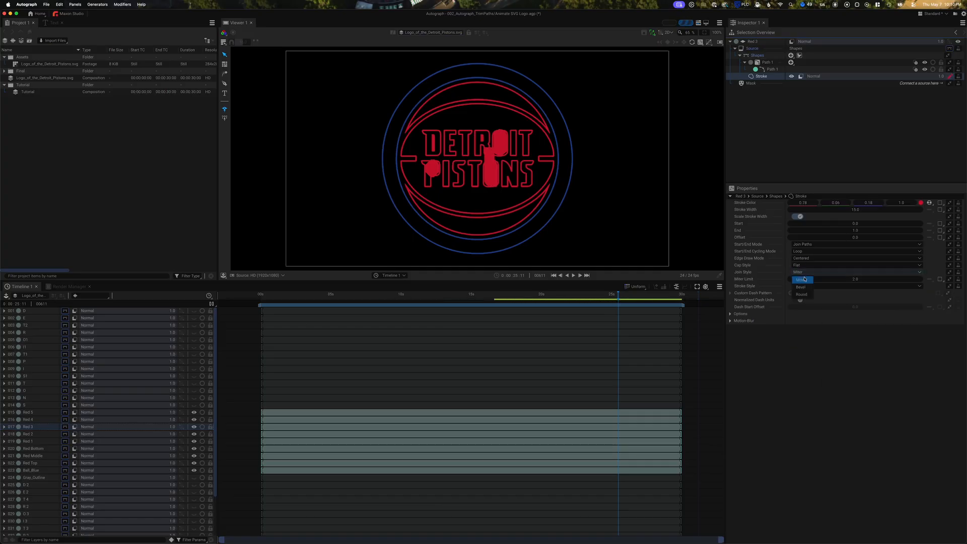
left_click(803, 286)
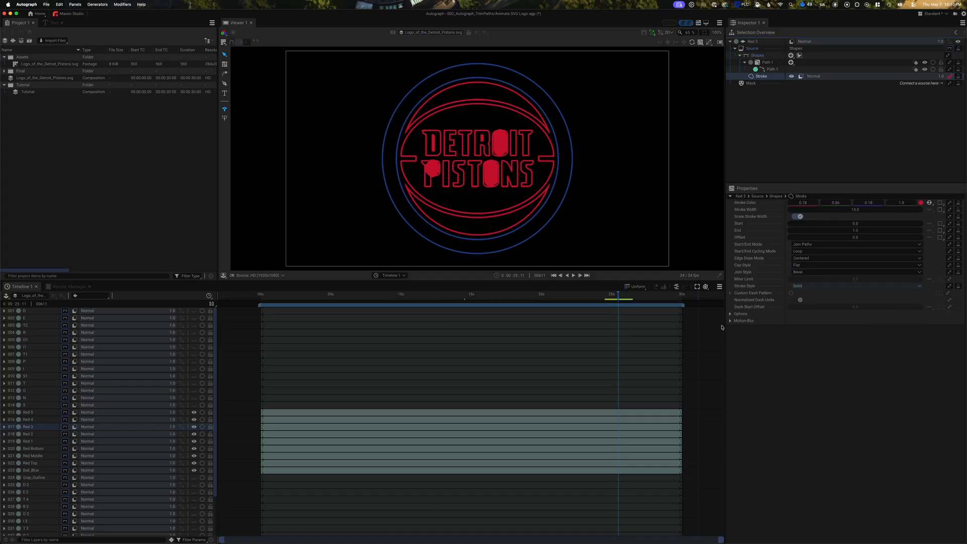
Add a stroke to the Red 4 layer's shapes and set its color to hex C8102E
left_click(99, 423)
left_click(45, 421)
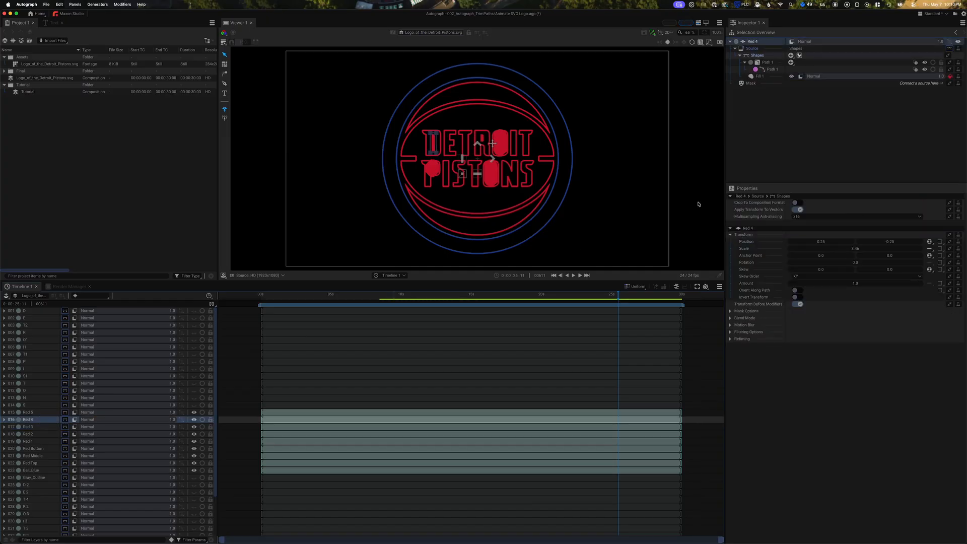
left_click(792, 55)
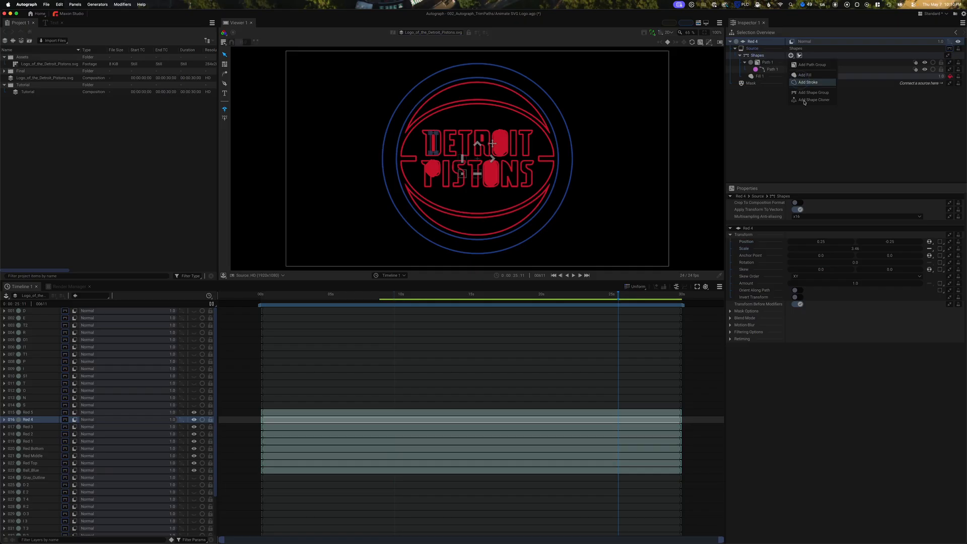
left_click(801, 82)
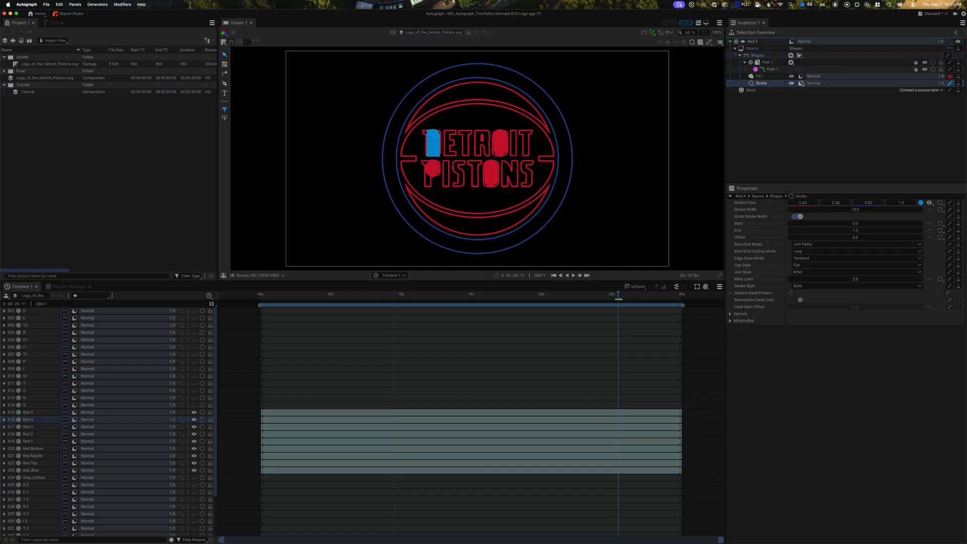
left_click(920, 204)
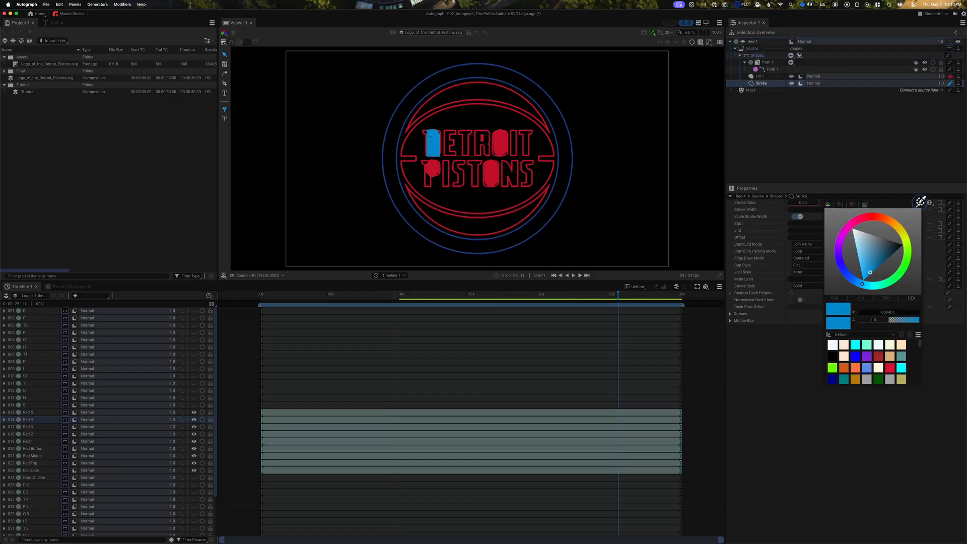
double_click(889, 313)
type("C8102E")
key("Return")
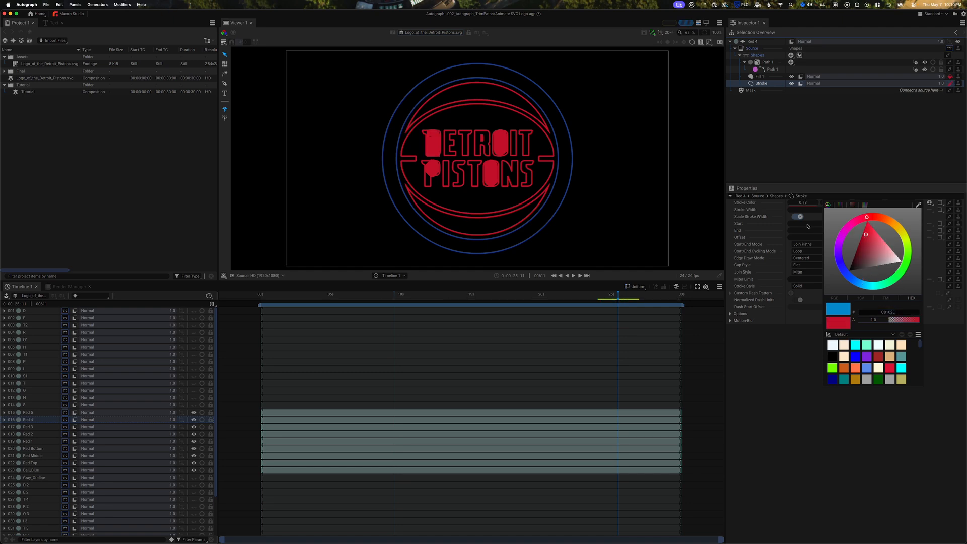
Give the Red 4 stroke a width of 2 with Bevel joins, and delete the layer's Fill 1
left_click(816, 223)
double_click(856, 210)
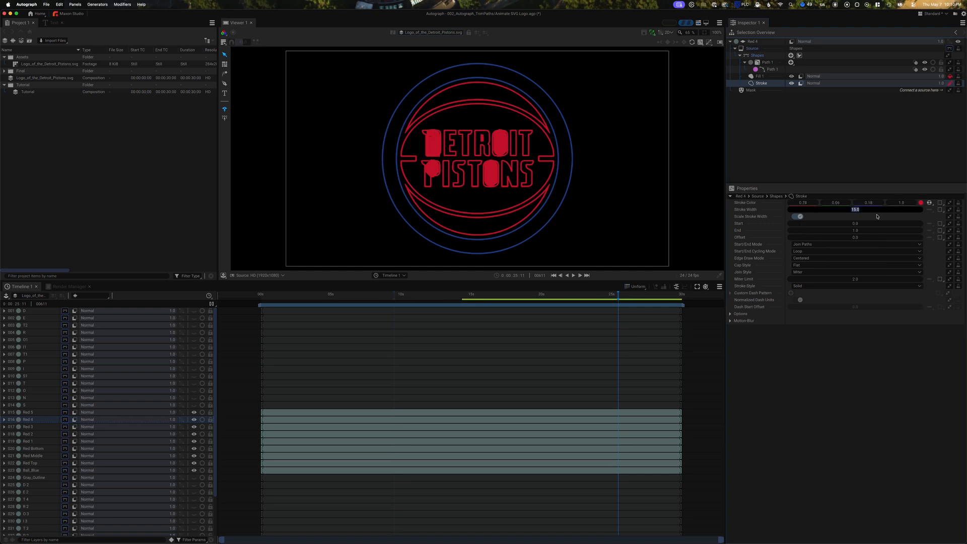
type("2")
key("Return")
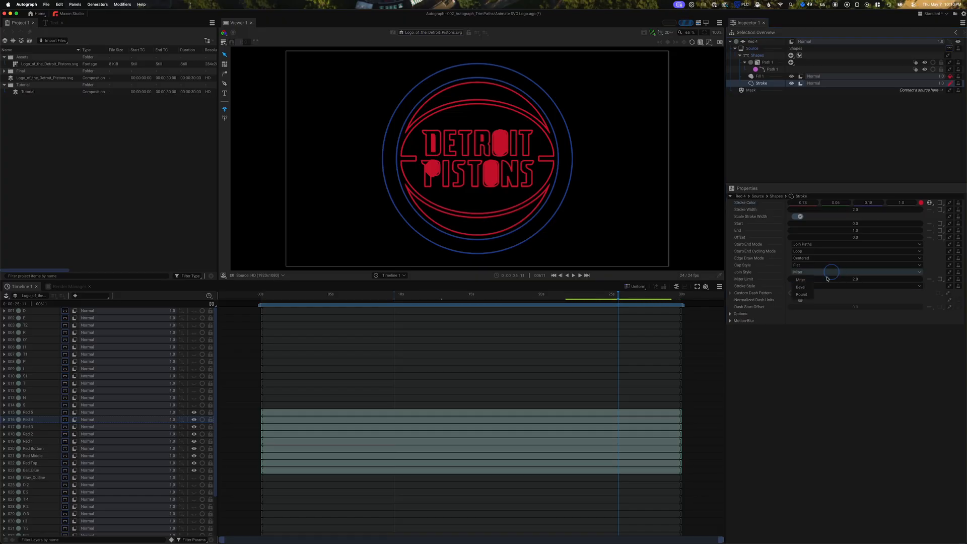
left_click(806, 272)
left_click(807, 286)
left_click(759, 76)
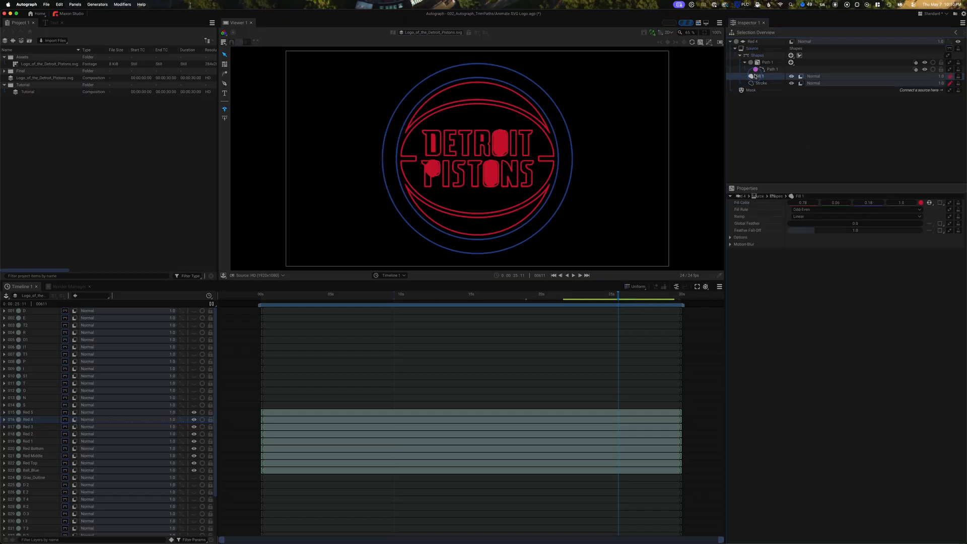
key("Delete")
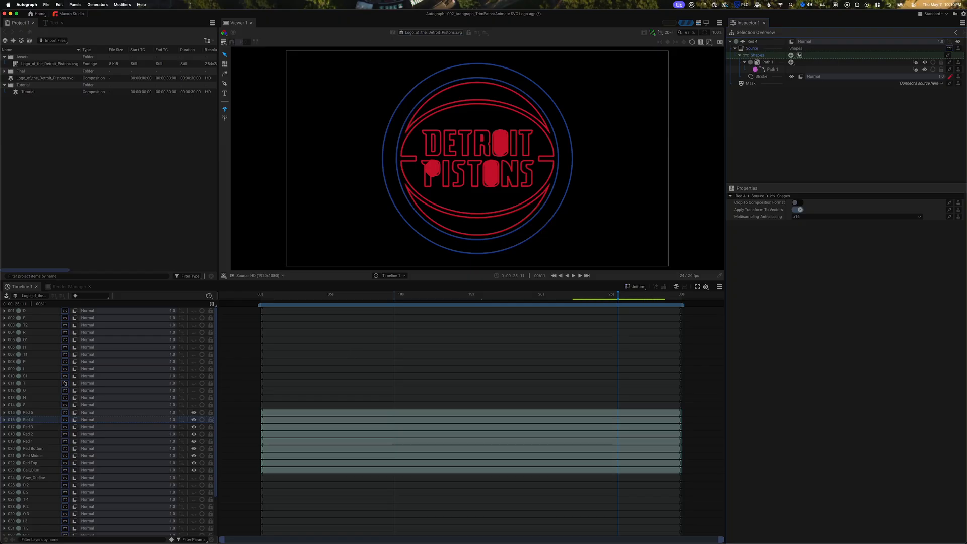
Add a stroke to the Red 5 layer's shapes and delete its Fill 1
left_click(41, 414)
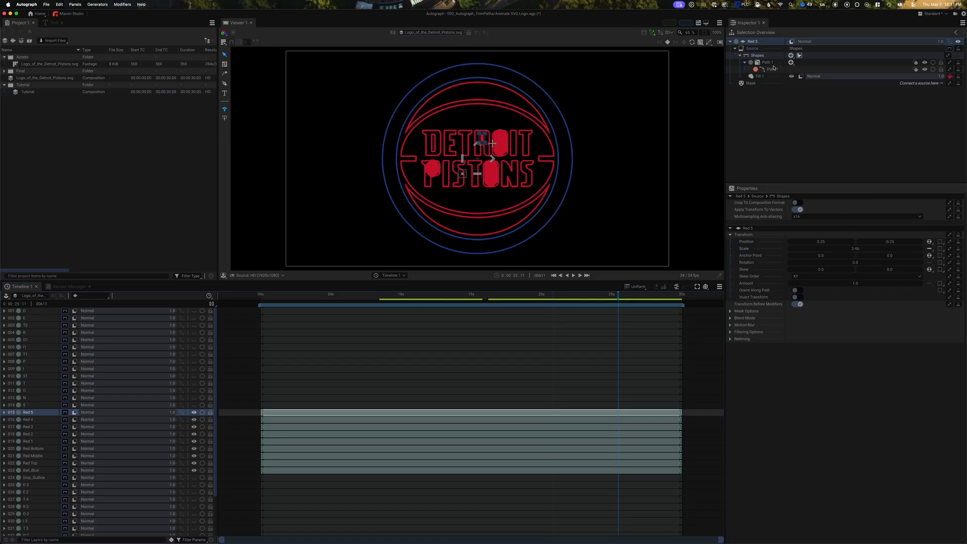
left_click(790, 55)
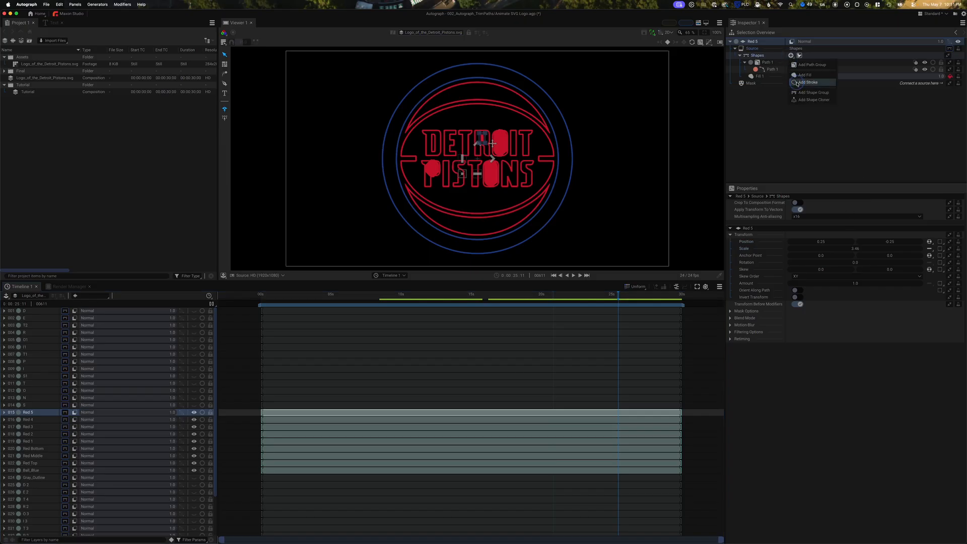
left_click(797, 83)
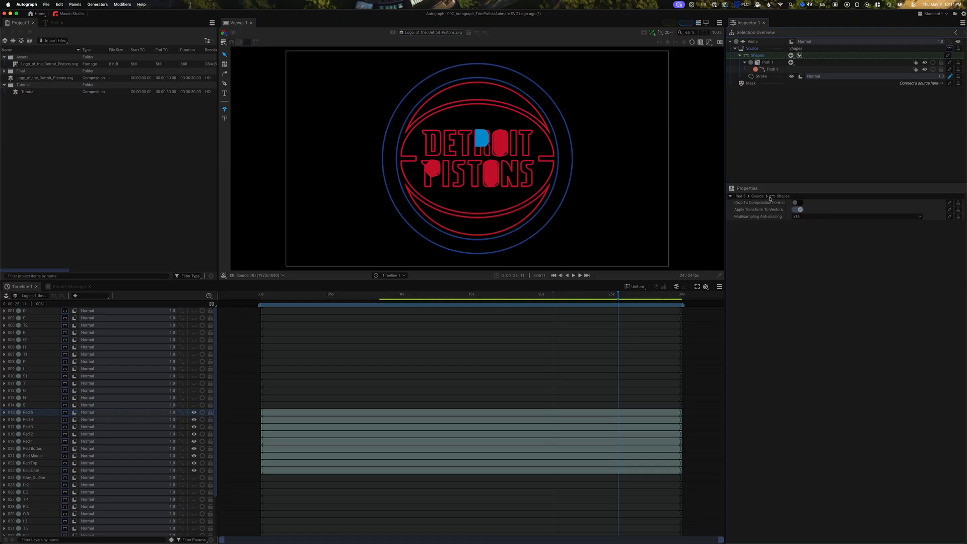
Set the color of the Red 5 layer's stroke to hex C8102E
left_click(762, 77)
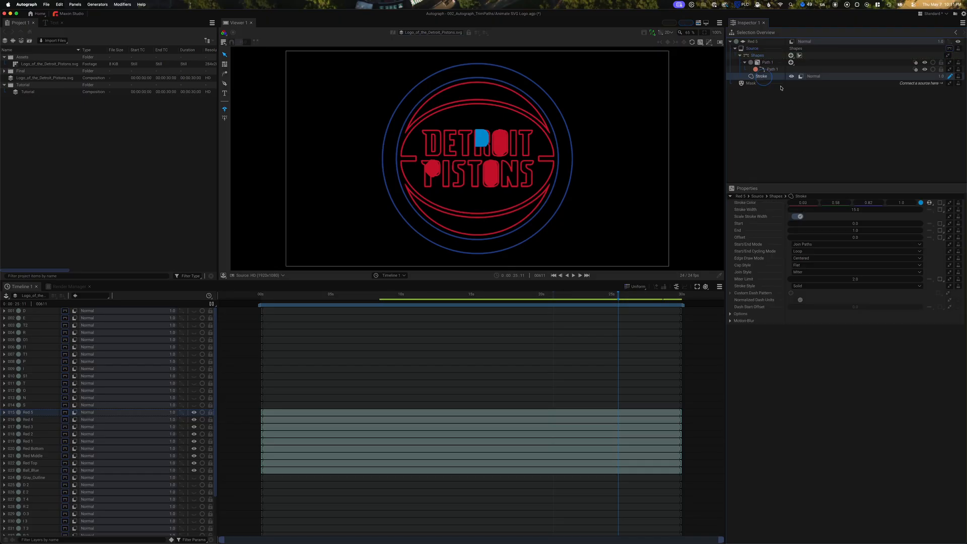
left_click(921, 203)
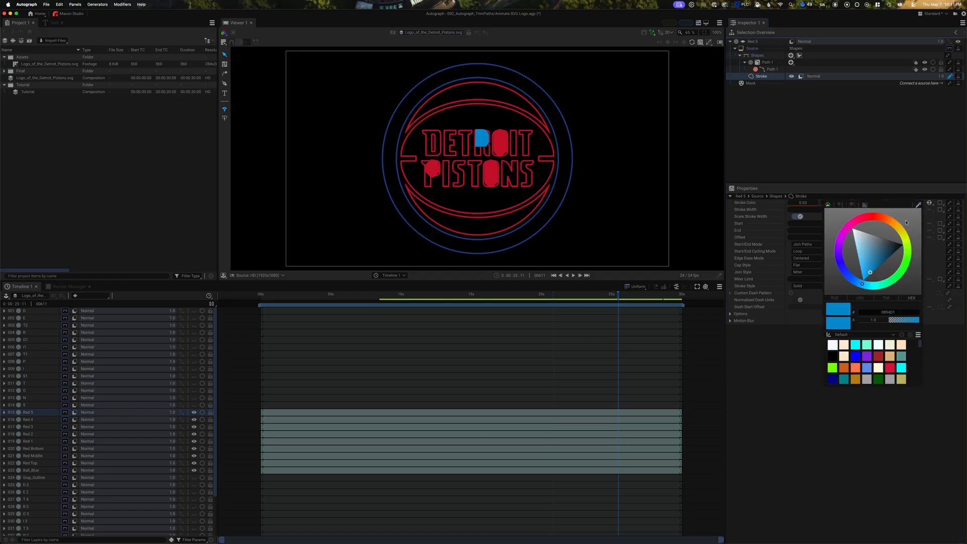
double_click(893, 311)
type("C8102E")
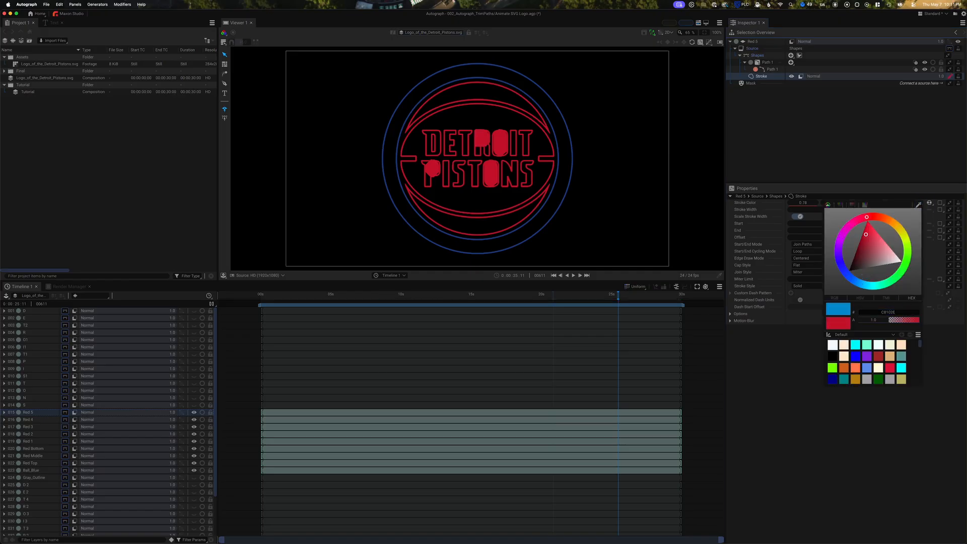
key("Return")
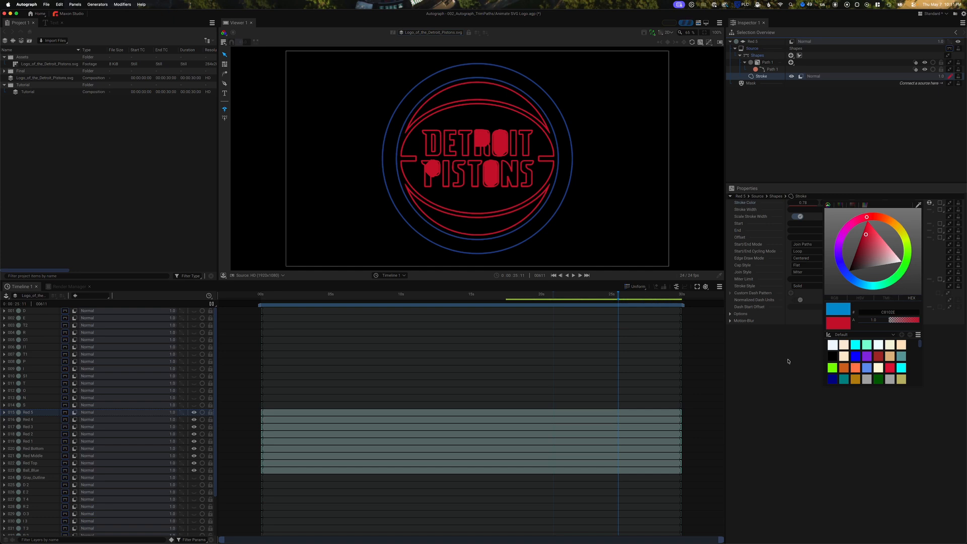
left_click(780, 361)
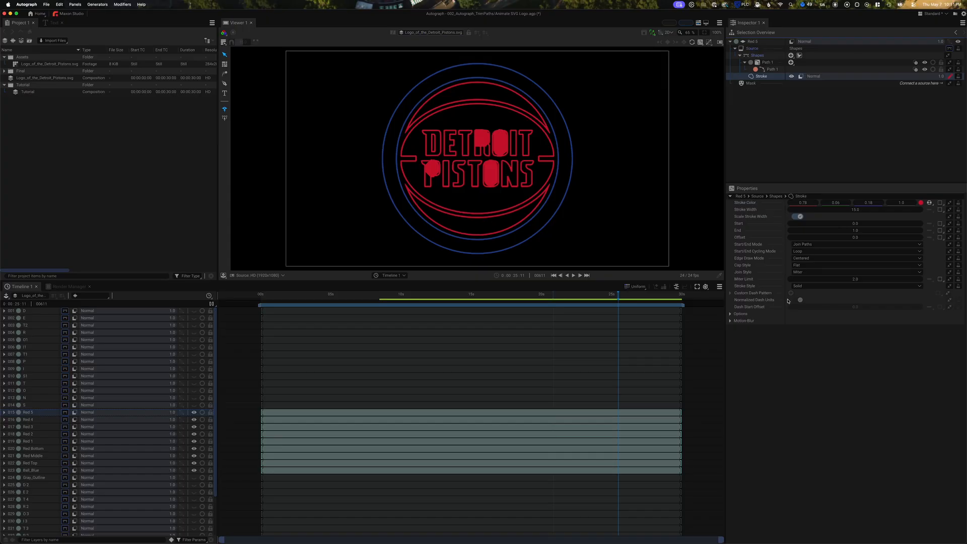
Give the Red 5 stroke Bevel joins and a width of 2
left_click(806, 272)
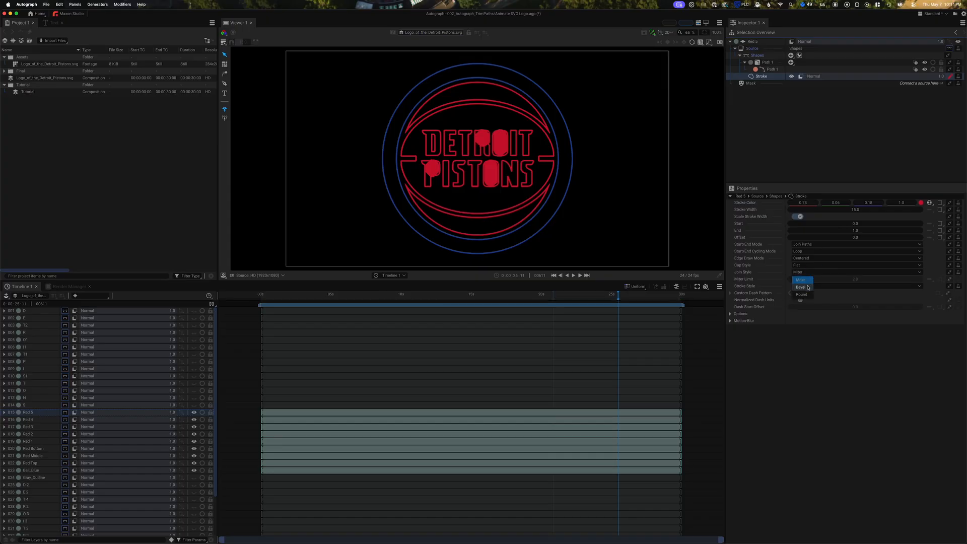
left_click(808, 287)
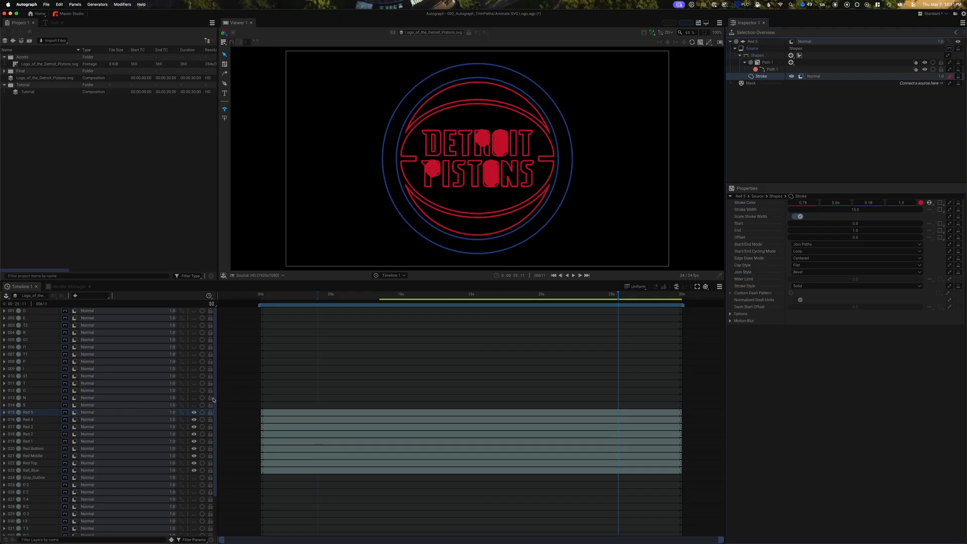
double_click(855, 211)
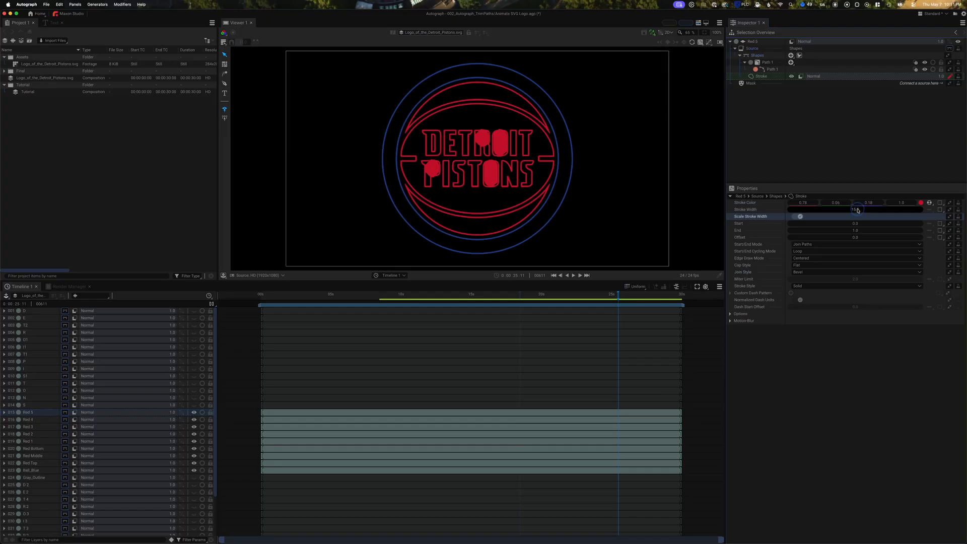
double_click(859, 210)
triple_click(863, 211)
type("2")
key("Return")
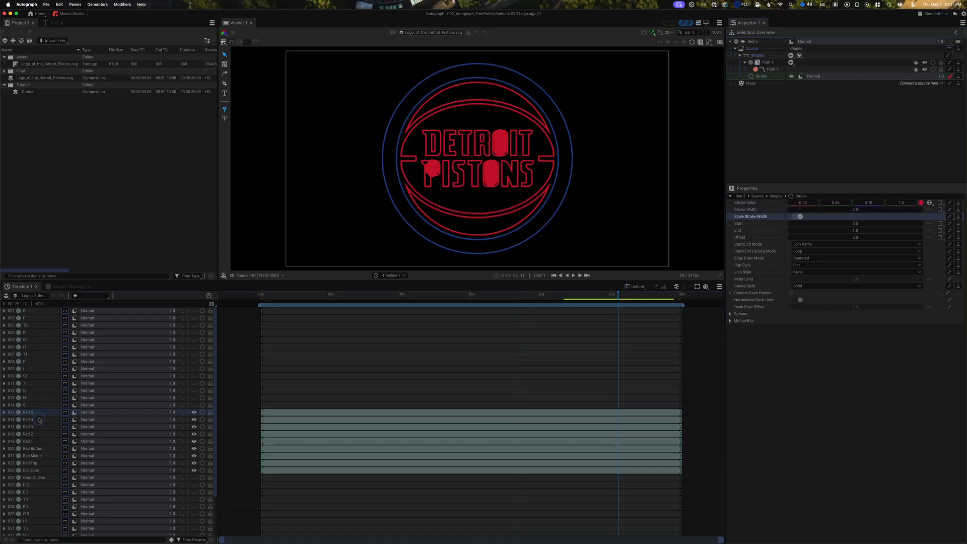
Check the stroke settings of the Red 4 and Red 3 layers
left_click(73, 420)
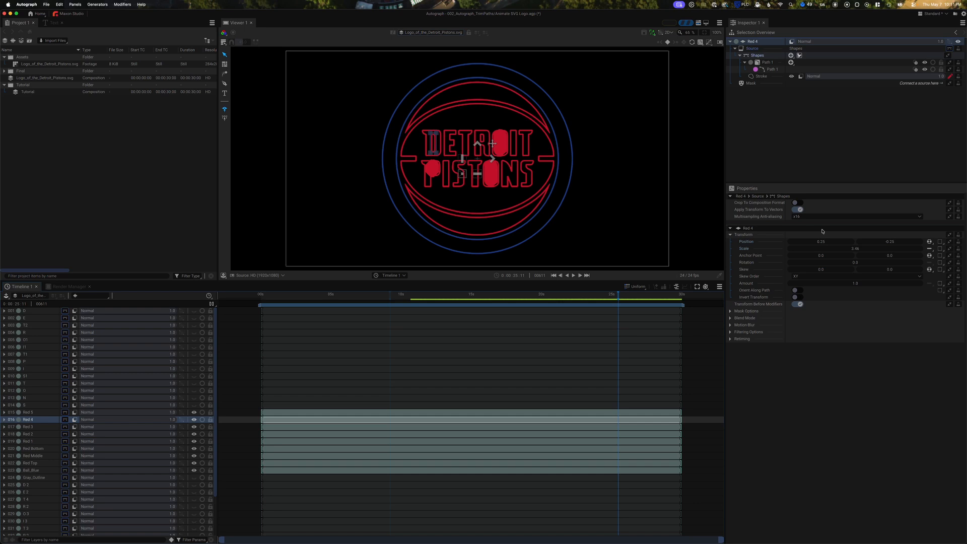
left_click(768, 76)
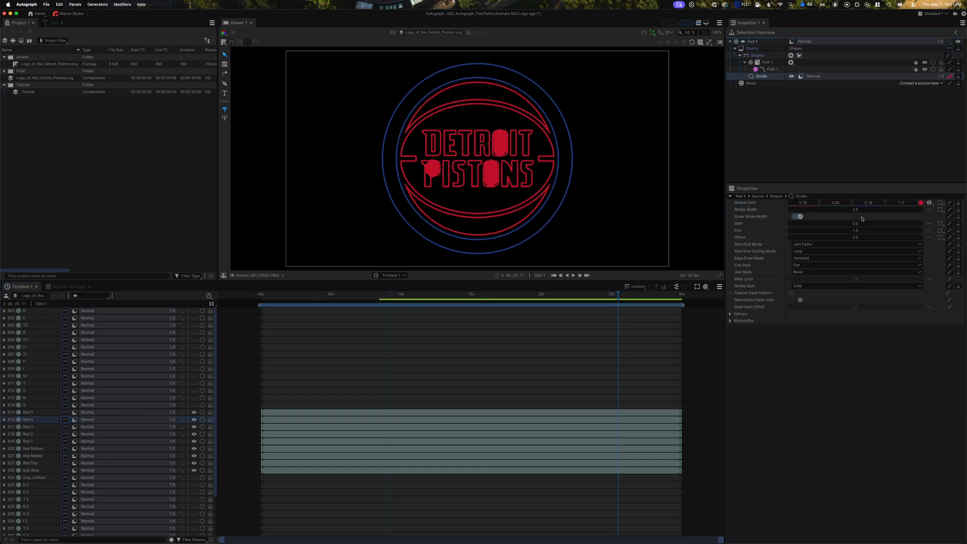
left_click(41, 427)
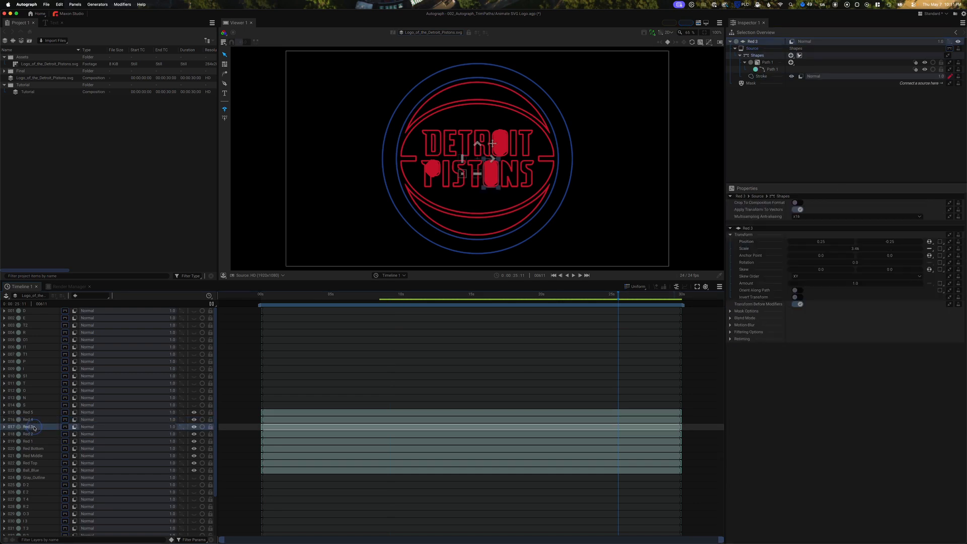
left_click(758, 76)
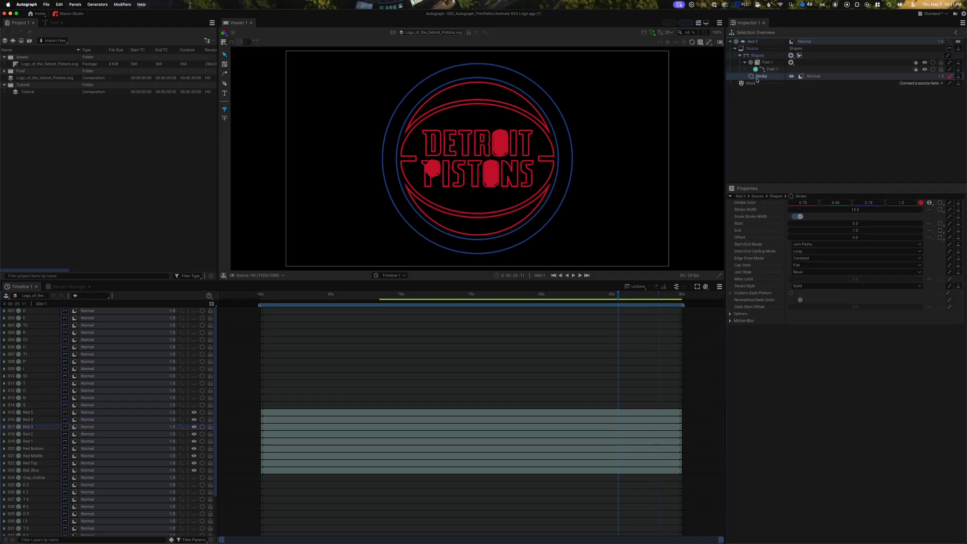
left_click(855, 209)
type("1520")
key("Return")
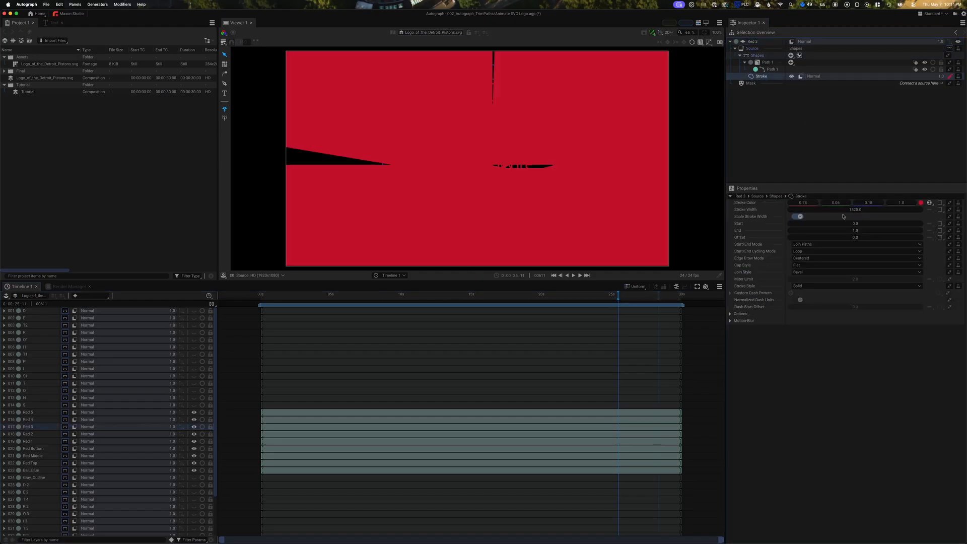
Set the width of the Red 3 layer's stroke to 2
left_click(860, 210)
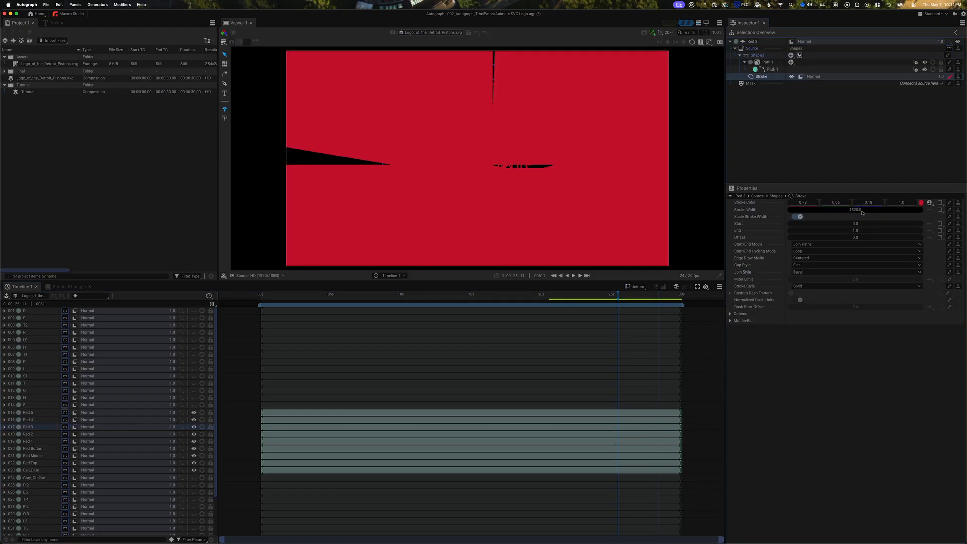
triple_click(861, 210)
type("2")
key("Return")
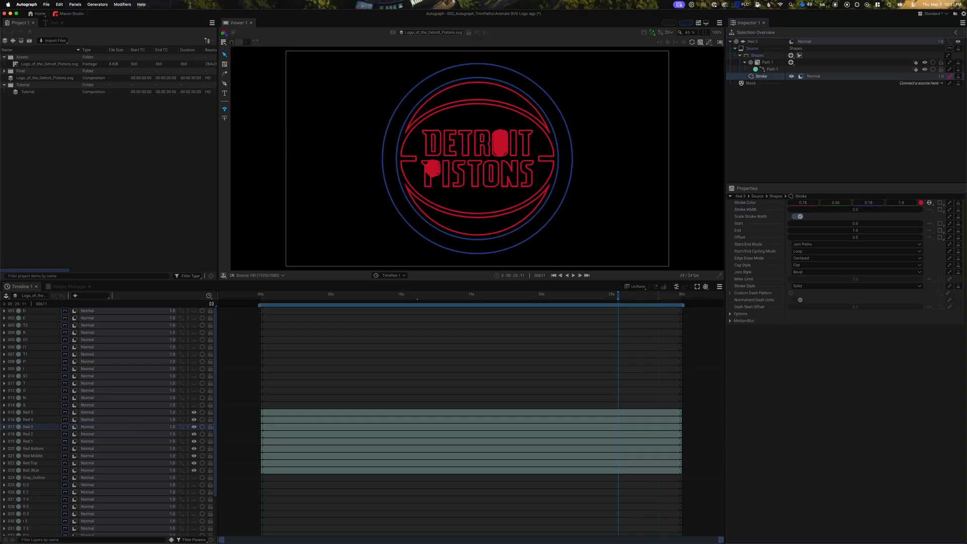
Delete the Red 2 layer's Fill 1 and set its stroke width to 2
left_click(256, 434)
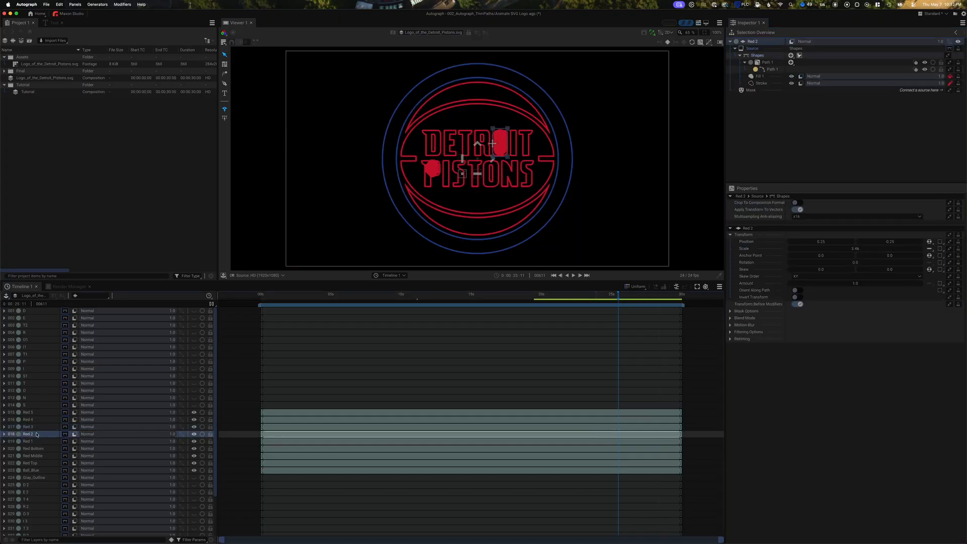
left_click(760, 77)
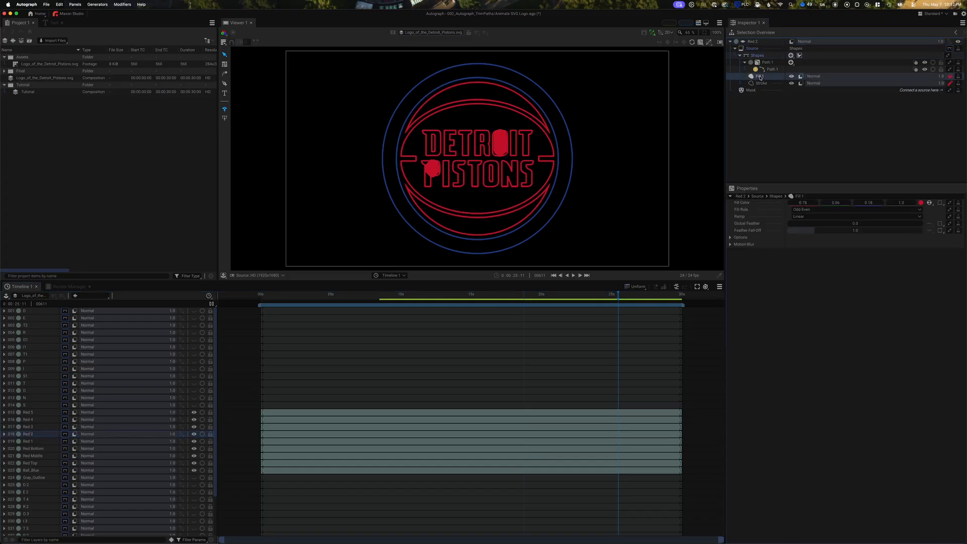
key("Delete")
left_click(760, 77)
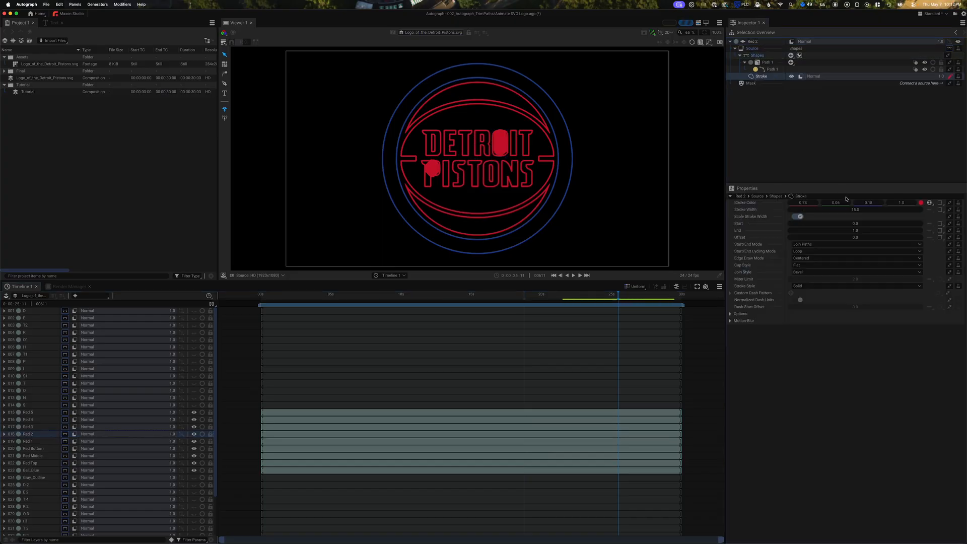
left_click(854, 209)
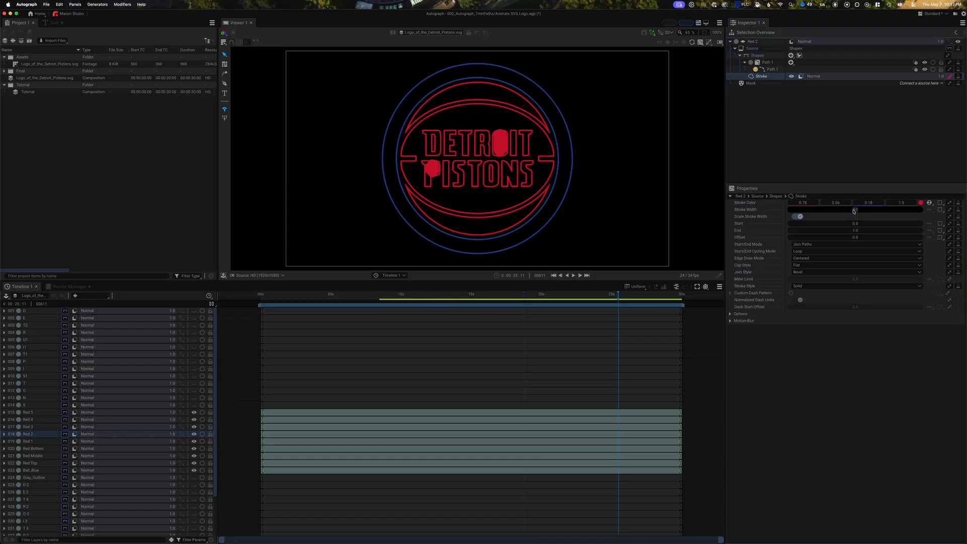
Set the width of the Red 1 layer's stroke to 2
left_click(28, 442)
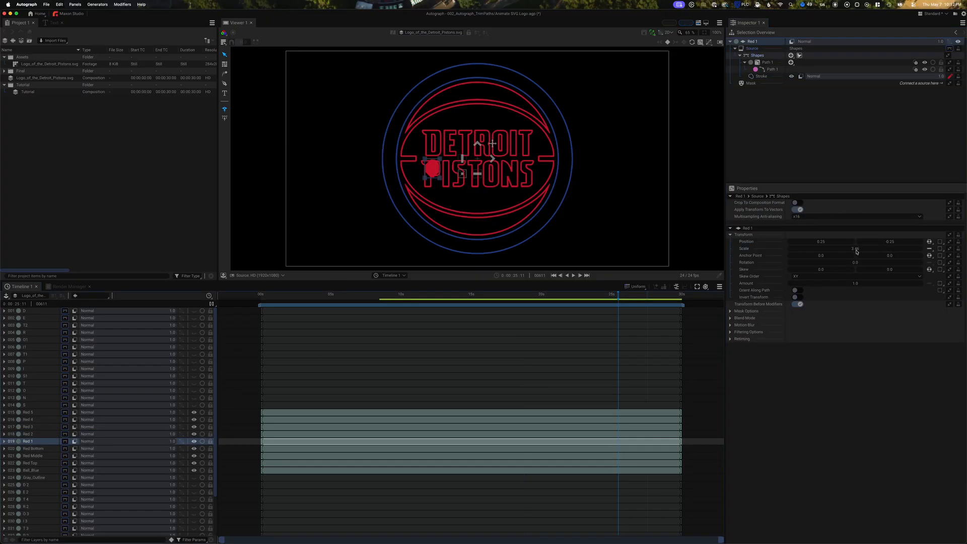
left_click(765, 76)
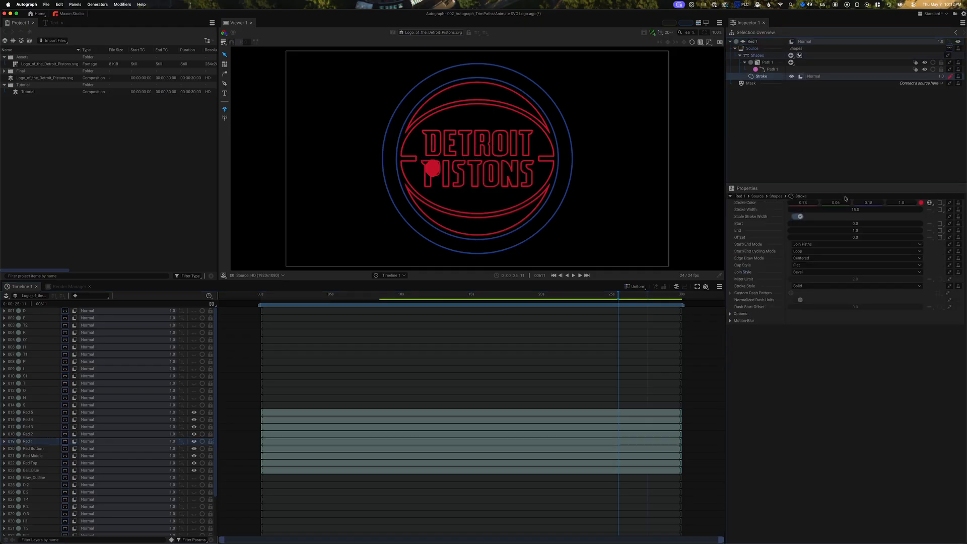
left_click(855, 209)
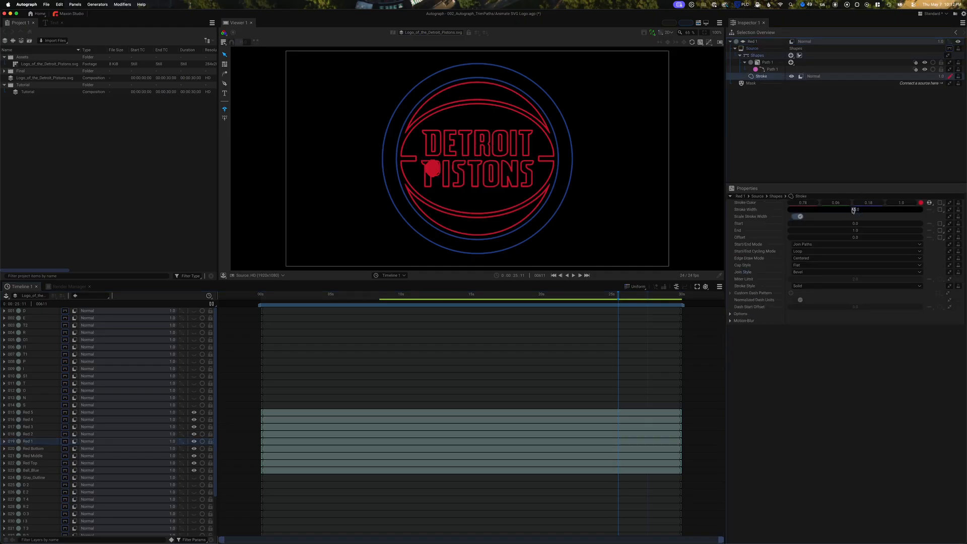
type("2")
key("Return")
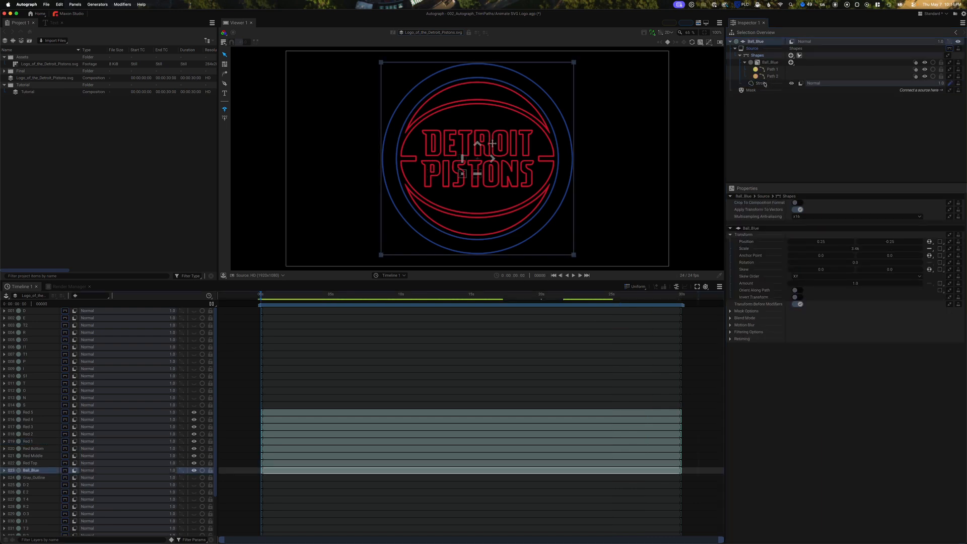
Set the Ball_Blue stroke's Start to 1 and add a keyframe for it at the beginning of the timeline
left_click(761, 83)
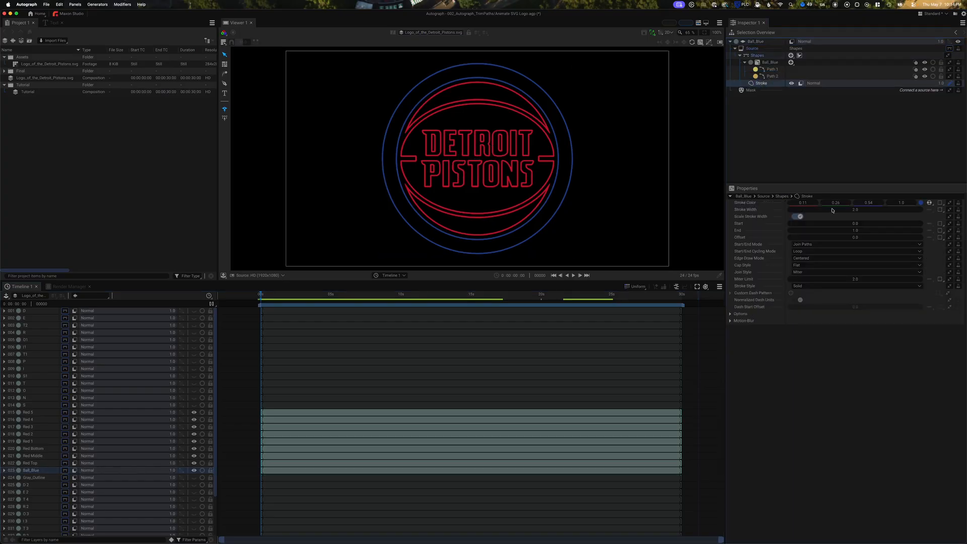
left_click(856, 224)
type("1")
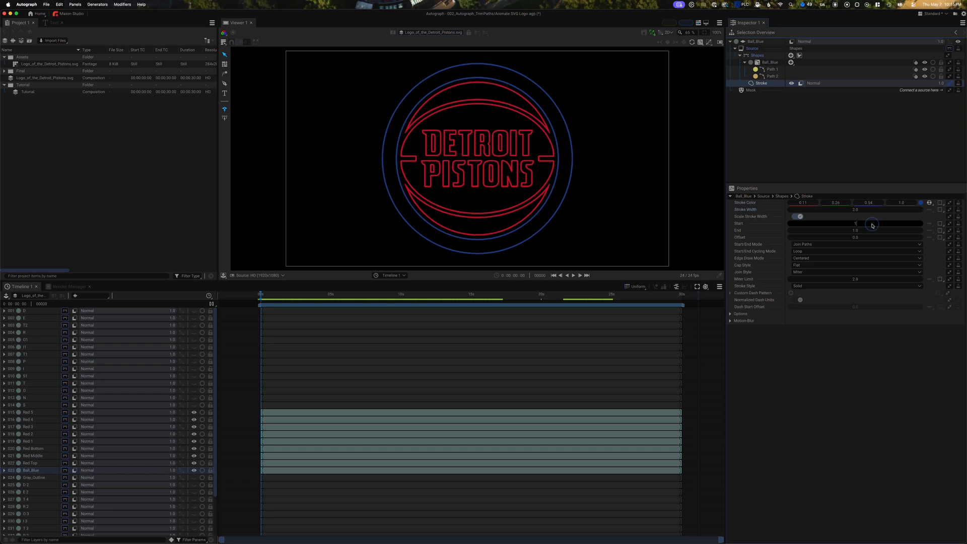
key("Return")
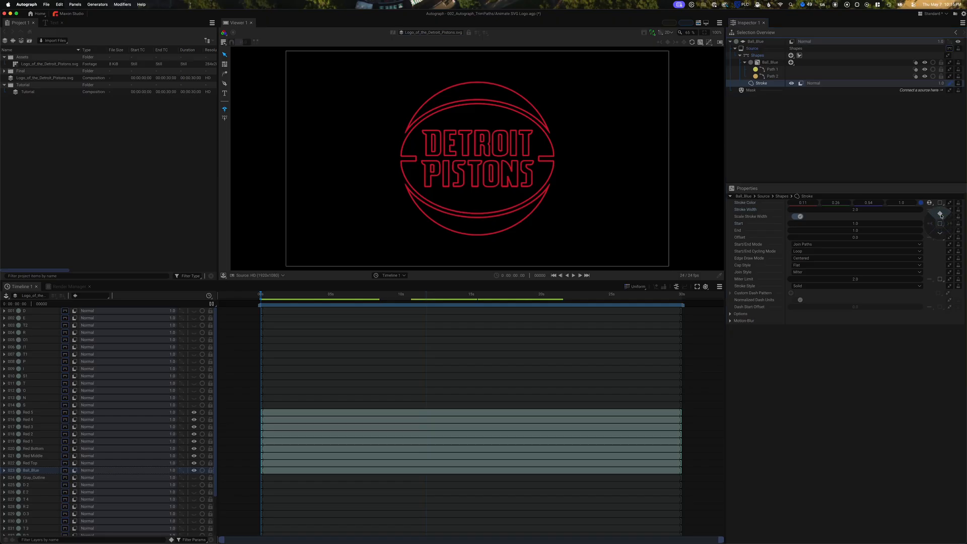
left_click(932, 223)
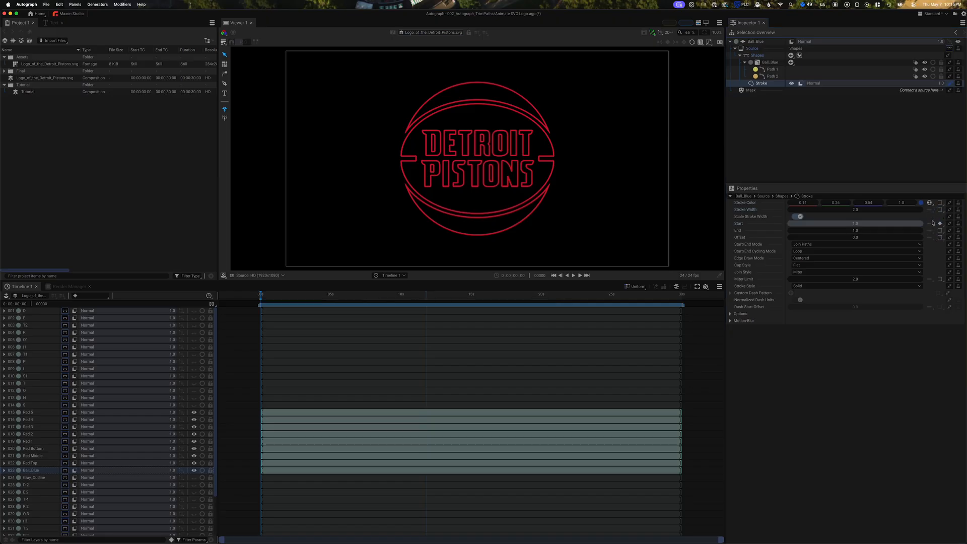
Keyframe the Ball_Blue stroke's Start to 0 at 20 seconds and play the animation from the beginning
left_click(542, 297)
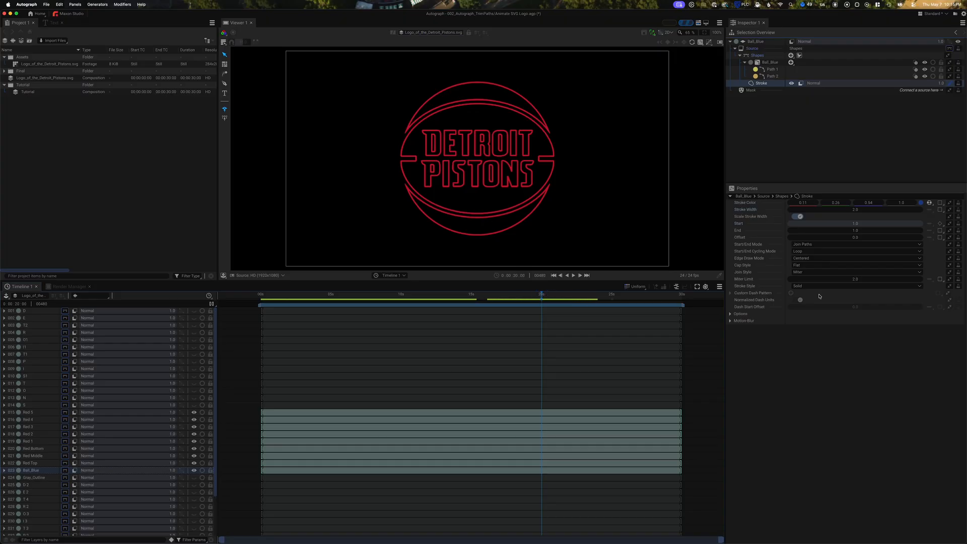
double_click(856, 224)
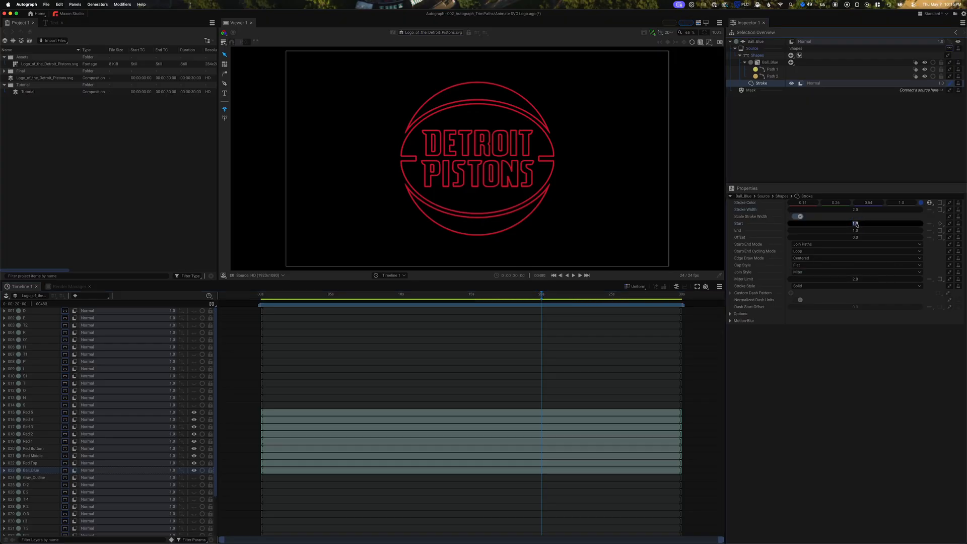
type("0")
key("Return")
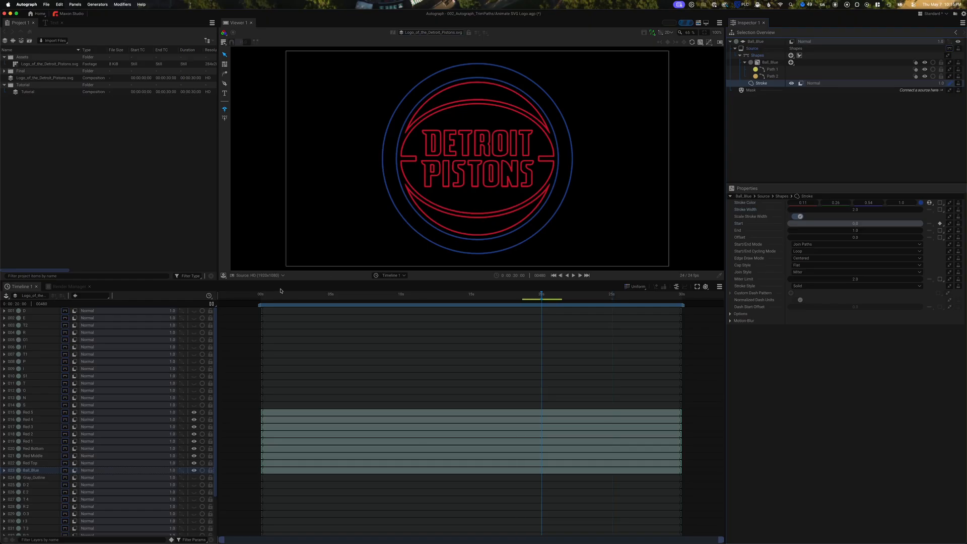
left_click(261, 296)
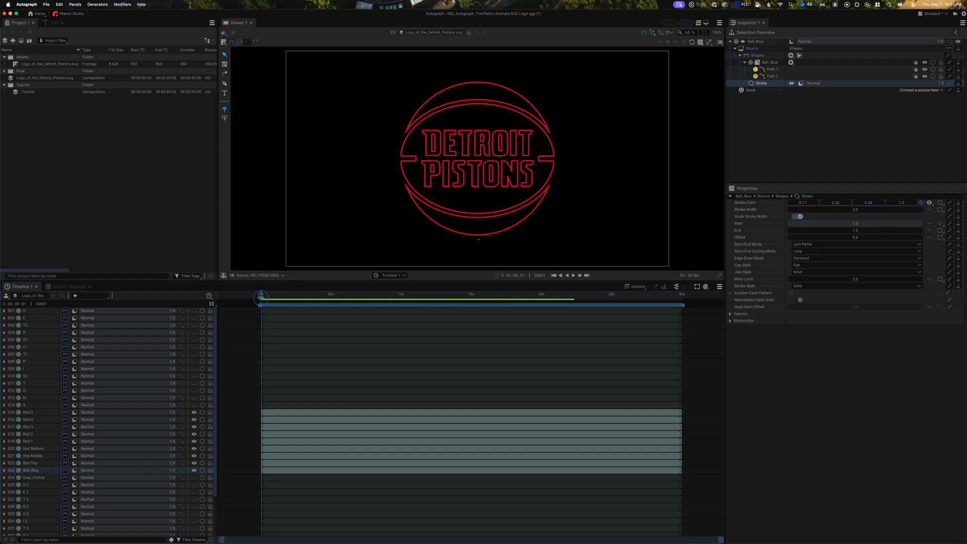
key("space")
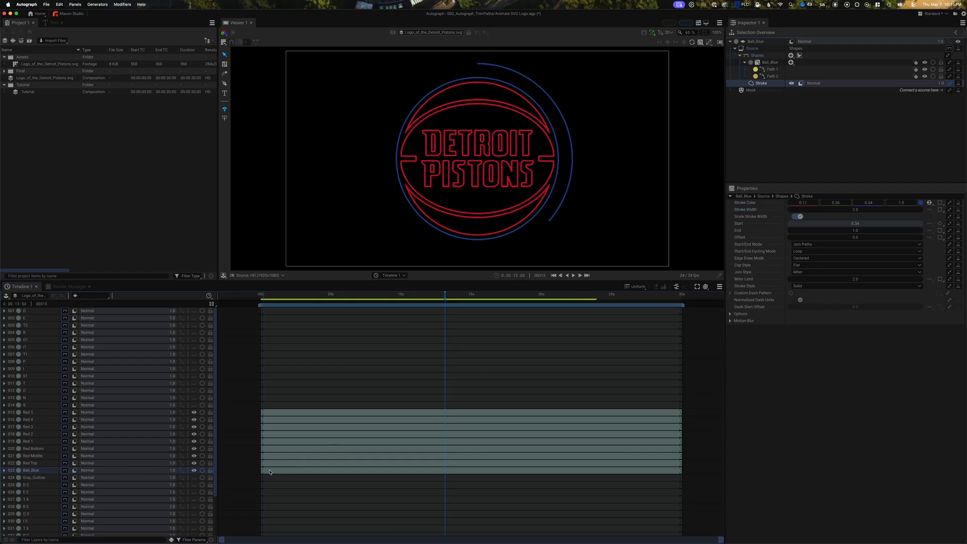
Copy the Ball_Blue stroke's two Start keyframes and paste them onto Red Top, Red Middle and Red Bottom at the timeline's beginning
left_click(42, 470)
key("u")
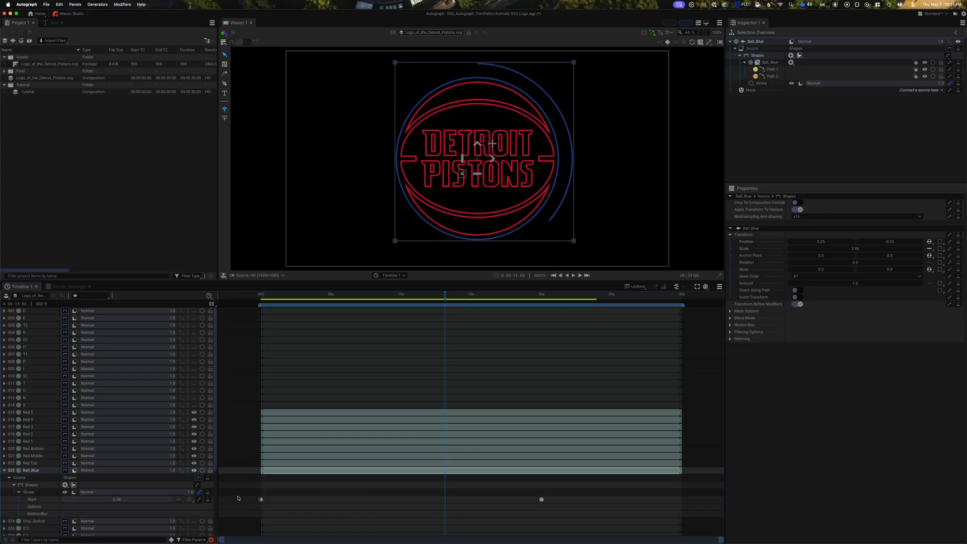
left_click_drag(238, 498, 545, 503)
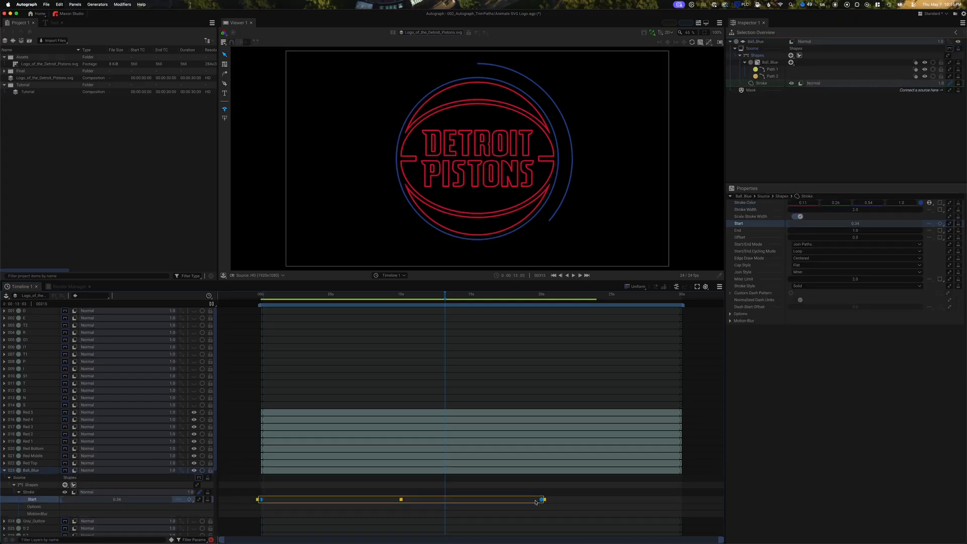
left_click_drag(282, 296, 256, 298)
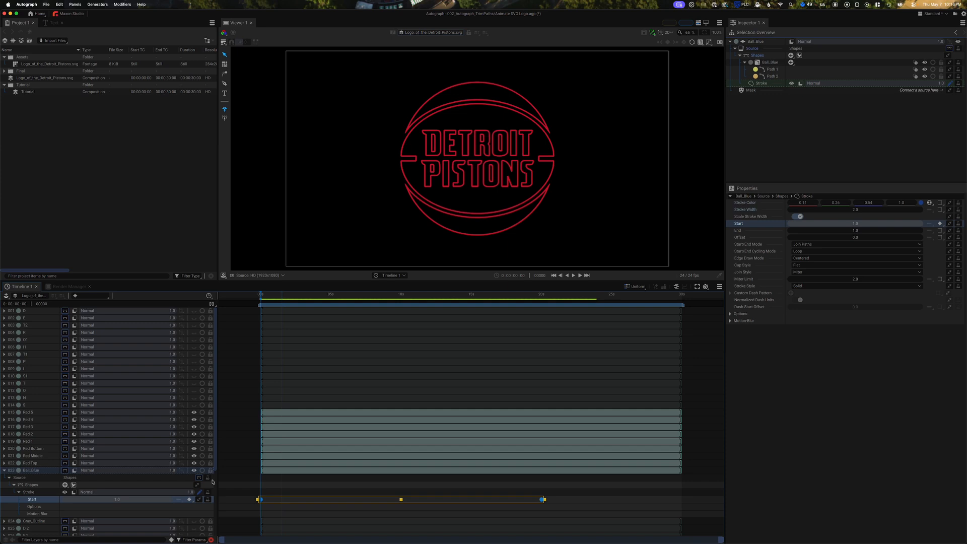
left_click(31, 463)
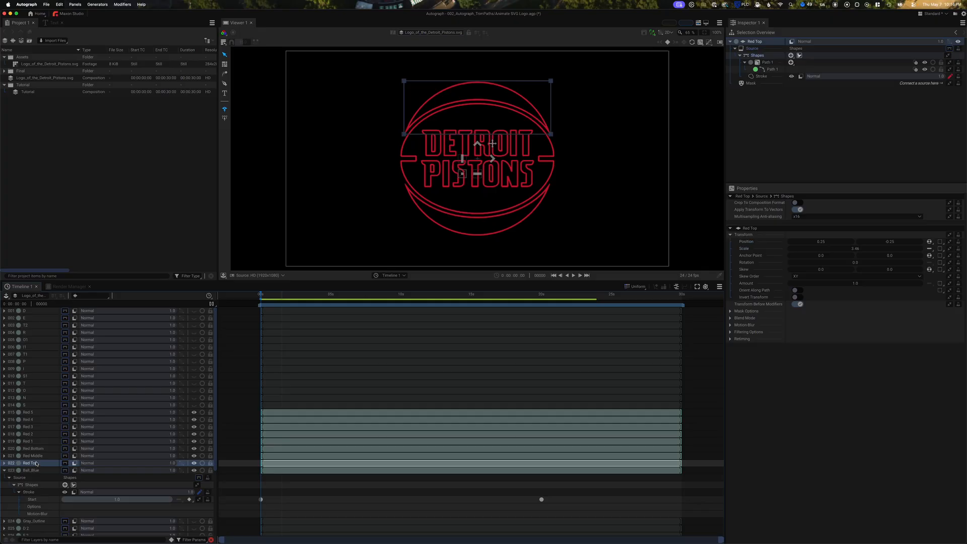
left_click(33, 455)
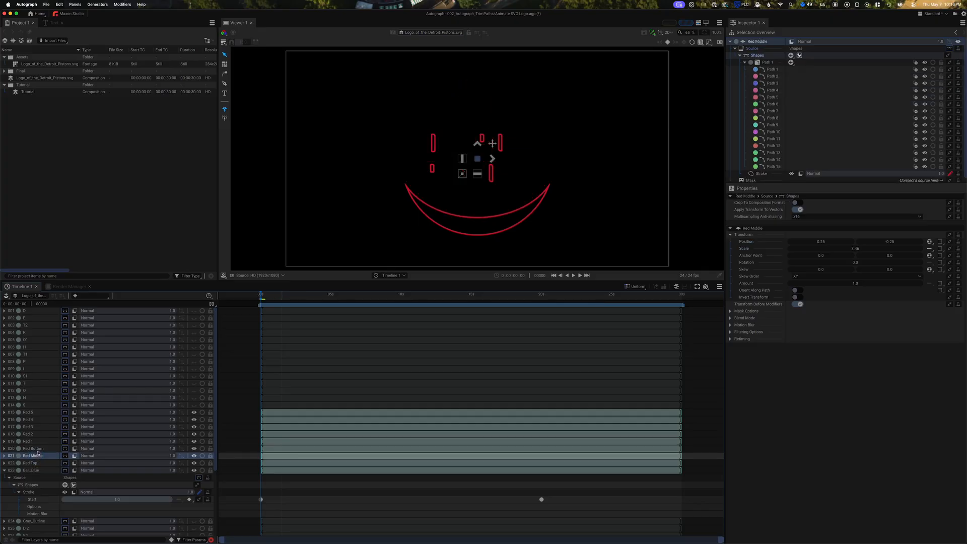
left_click(38, 449)
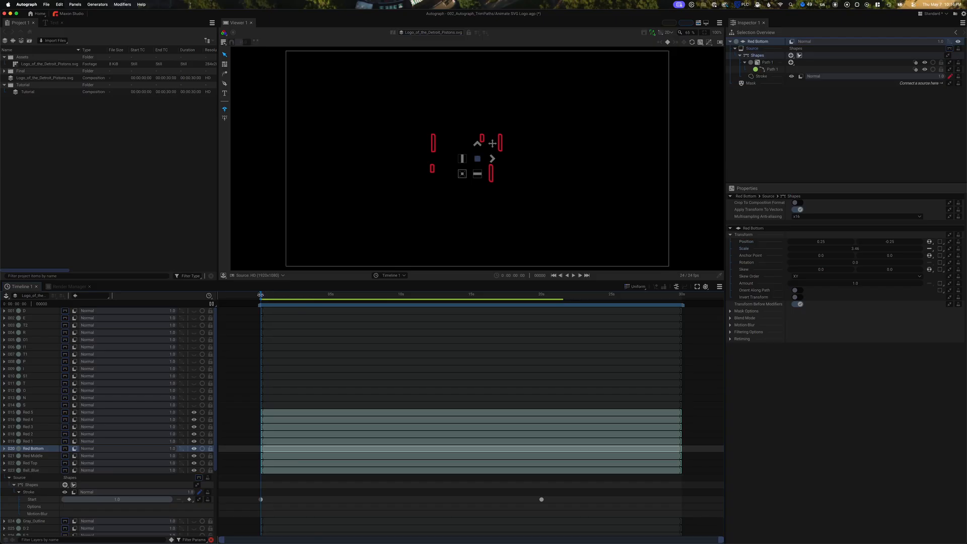
Identify the Red 2 layer by toggling its visibility, and keyframe its stroke's Start to 1 at 3 seconds 18 frames
mouse_move(261, 295)
left_mouse_down()
mouse_move(378, 294)
mouse_move(291, 298)
mouse_move(313, 293)
left_mouse_up()
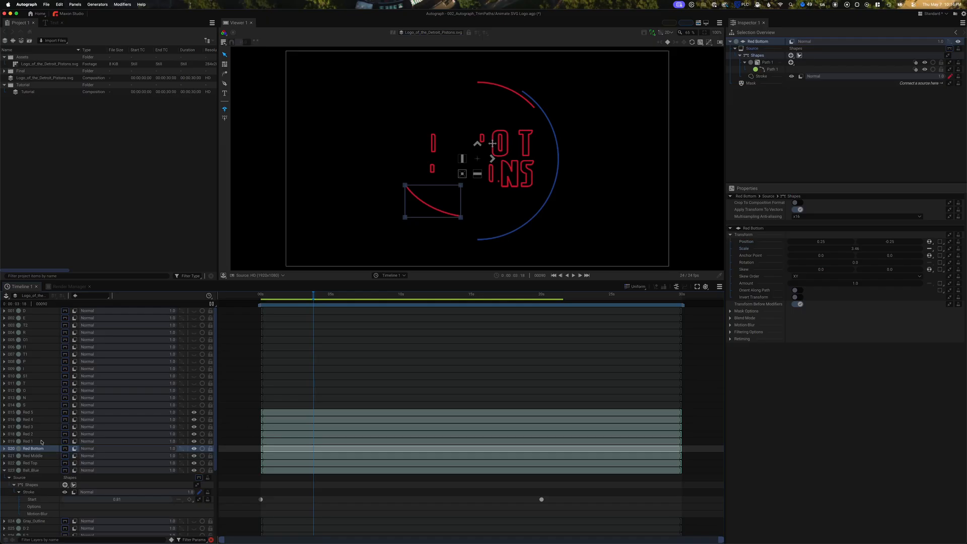
left_click(194, 441)
left_click(194, 442)
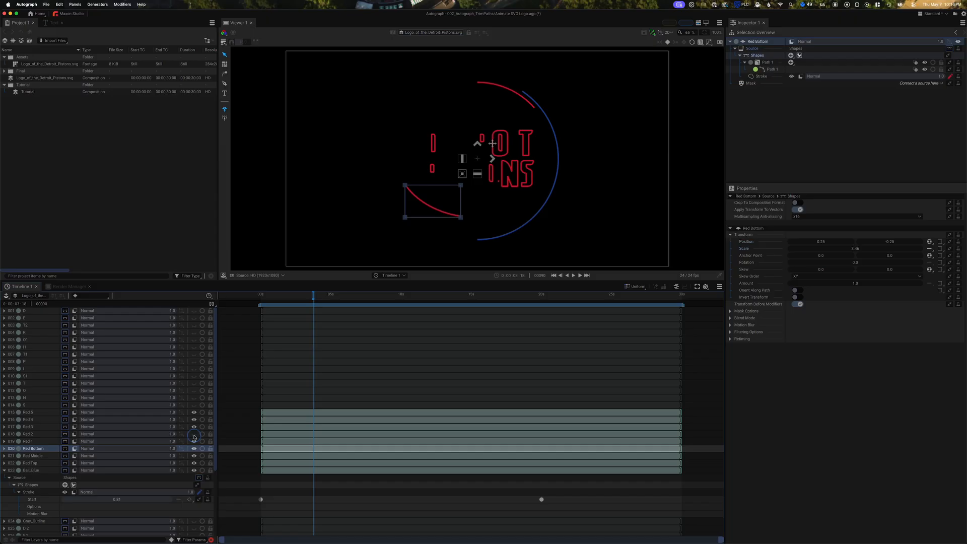
left_click(194, 435)
left_click(194, 435)
double_click(132, 435)
left_click(44, 436)
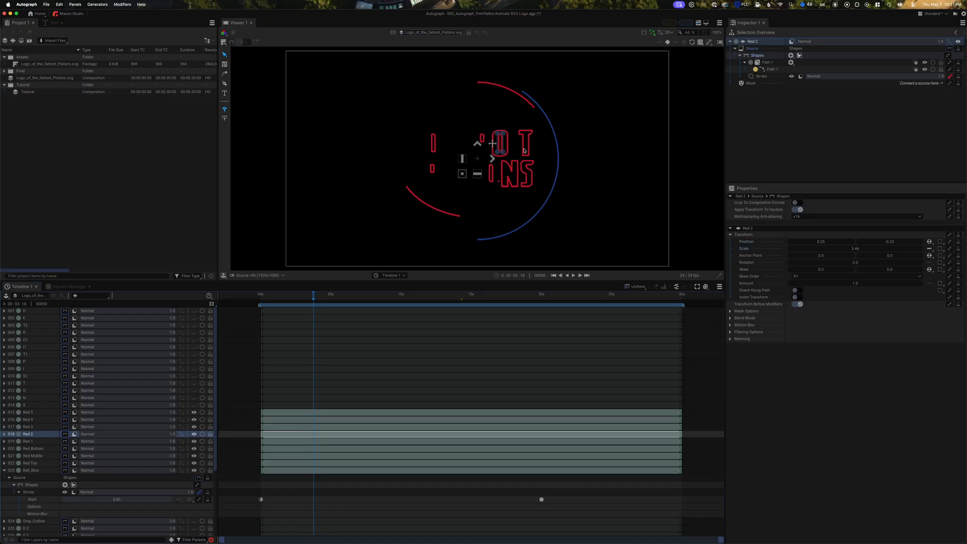
left_click(772, 69)
left_click(761, 76)
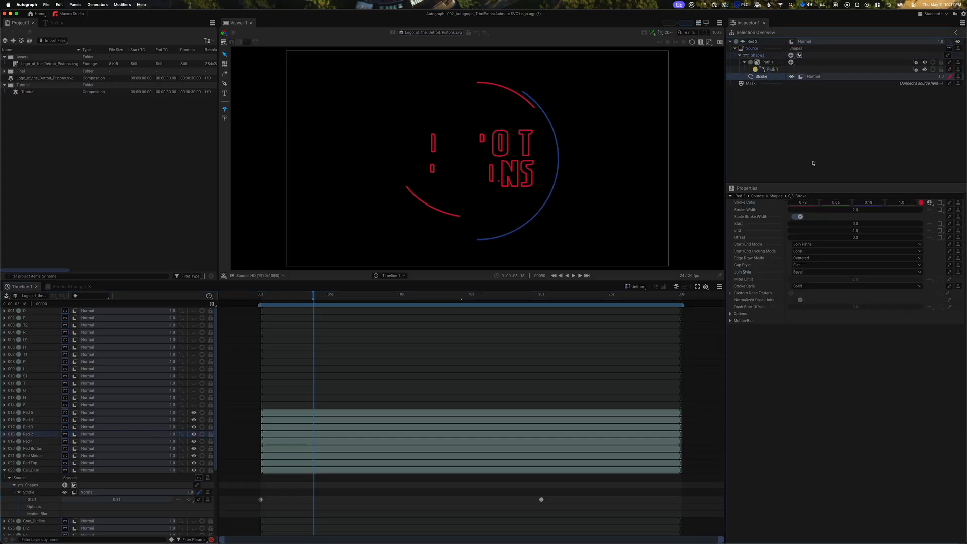
double_click(853, 223)
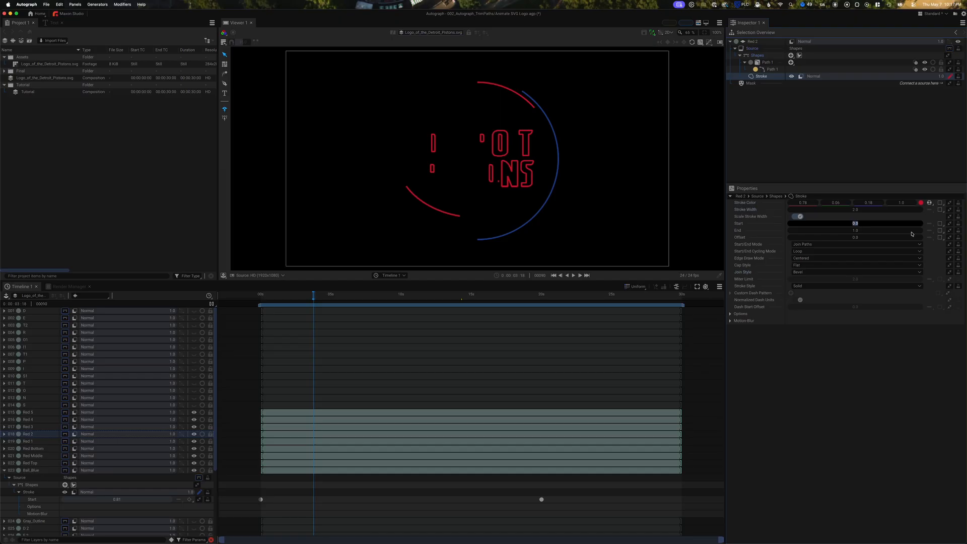
type("1")
key("Return")
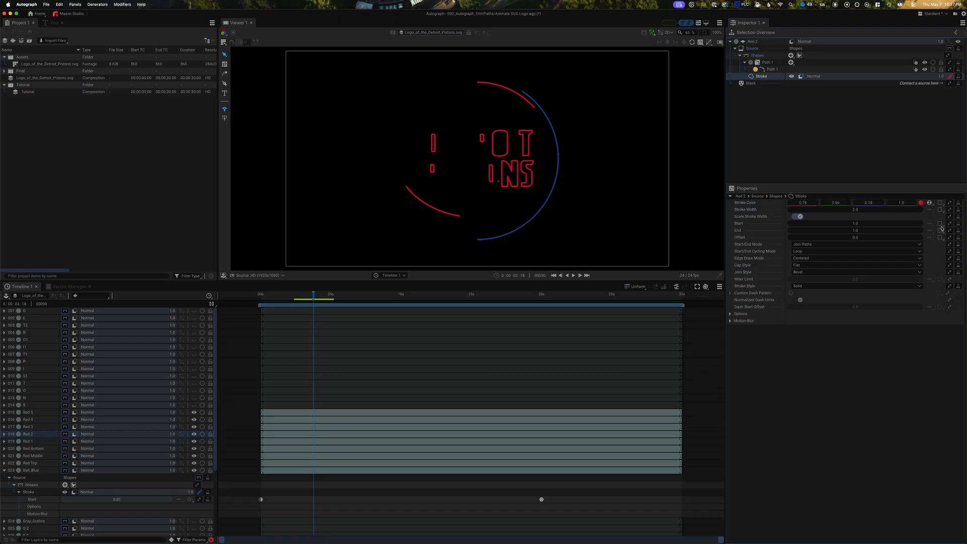
left_click(940, 224)
left_click(942, 215)
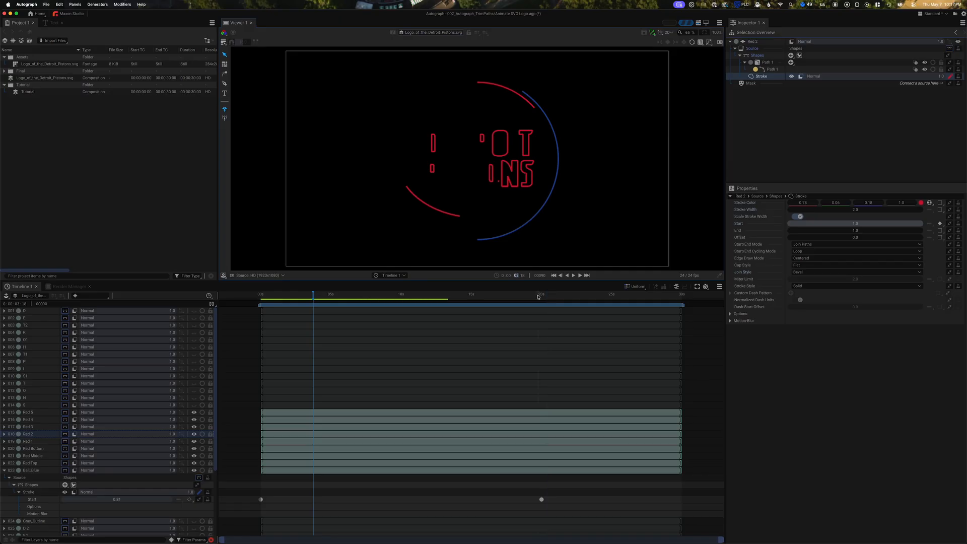
Keyframe the Red 2 stroke's Start to 0 at 4 seconds 18 frames
key("space")
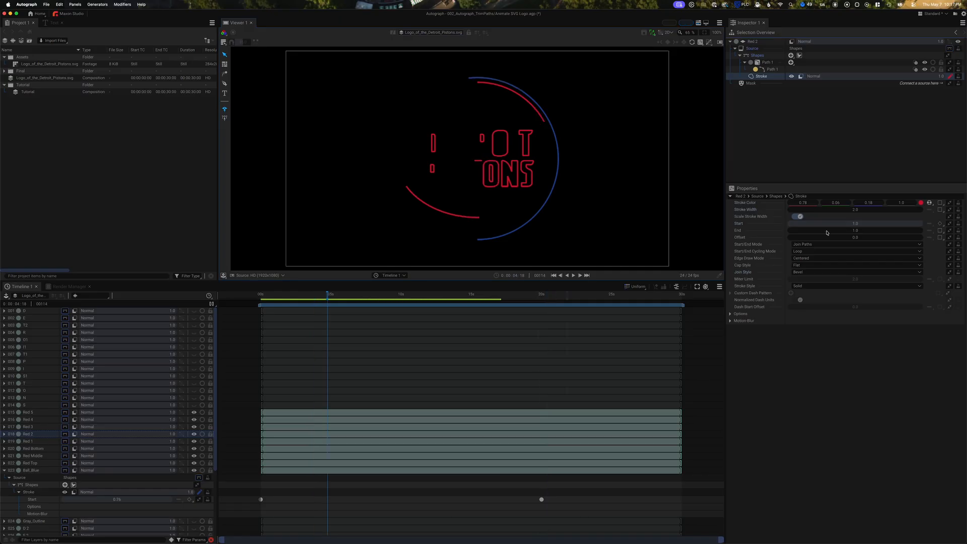
double_click(855, 223)
type("0")
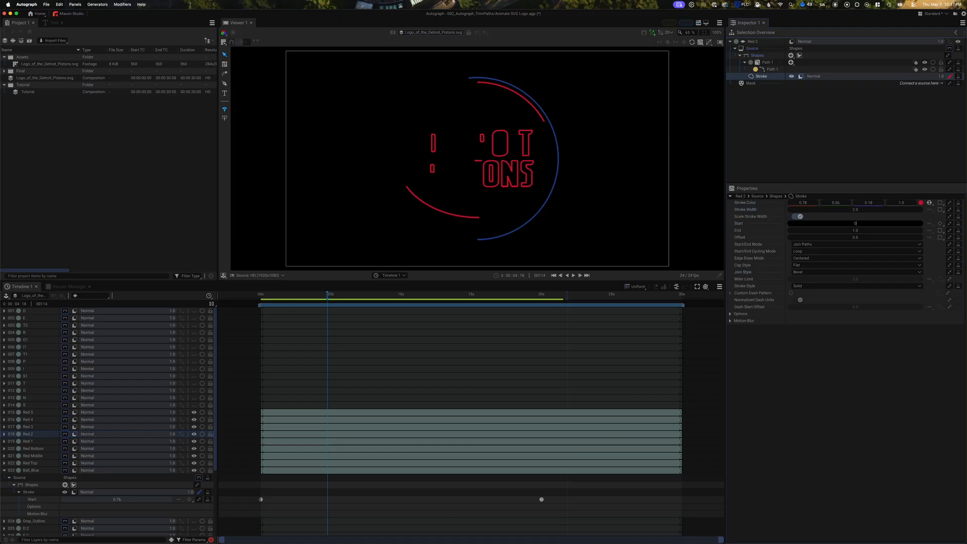
key("Return")
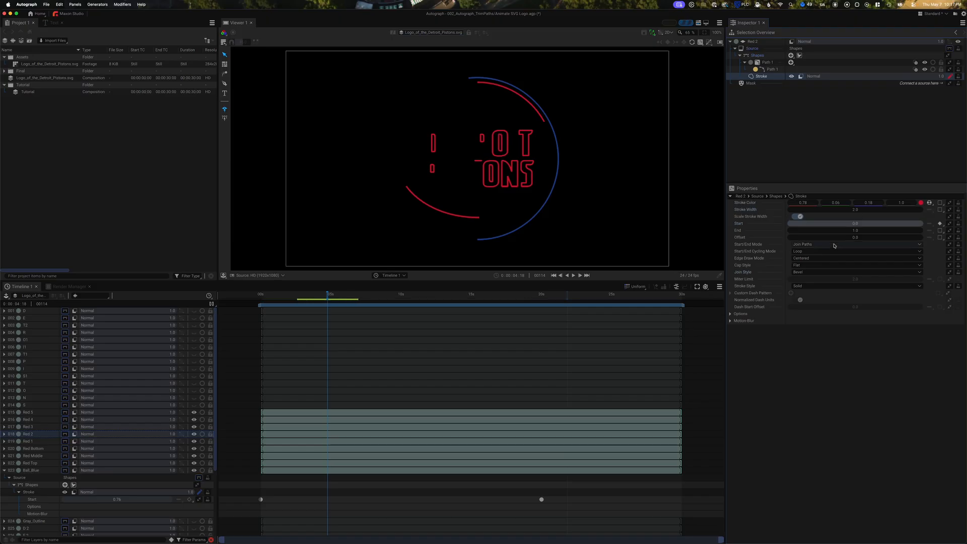
mouse_move(328, 294)
left_mouse_down()
mouse_move(313, 293)
mouse_move(328, 291)
left_mouse_up()
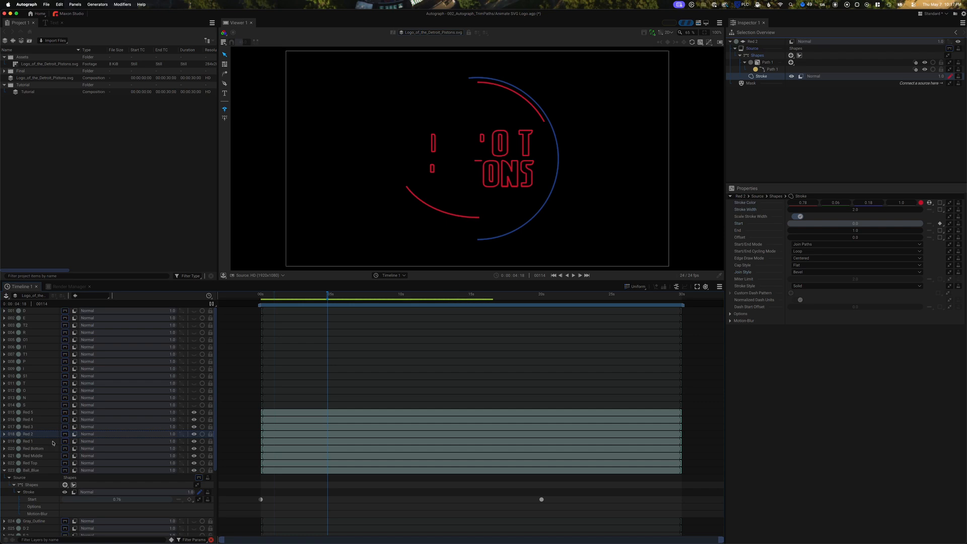
Copy the Red 2 stroke's two Start keyframes and paste them onto the Red 3 layer at 4 seconds 18 frames
left_click(194, 441)
left_click(193, 441)
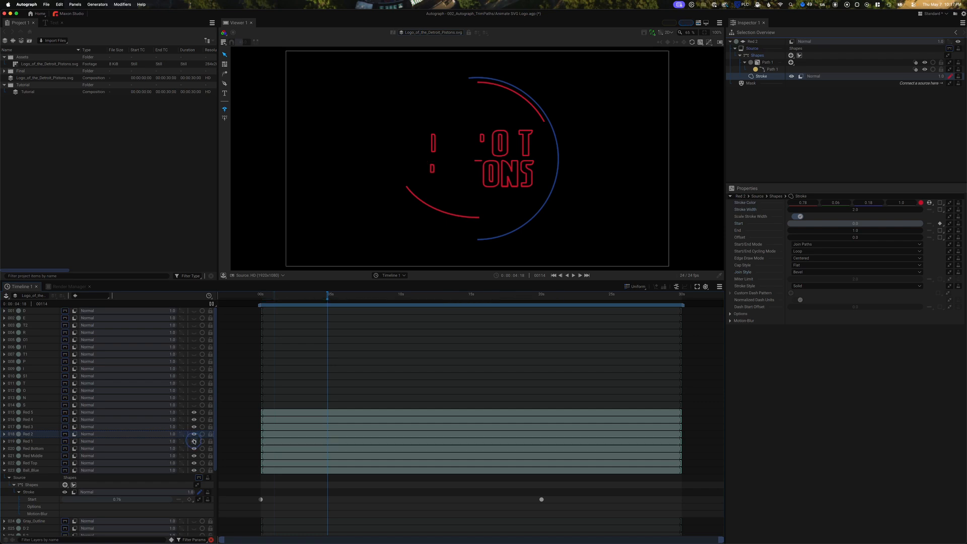
left_click(194, 428)
left_click(194, 427)
left_click(194, 428)
left_click(193, 428)
left_click(292, 433)
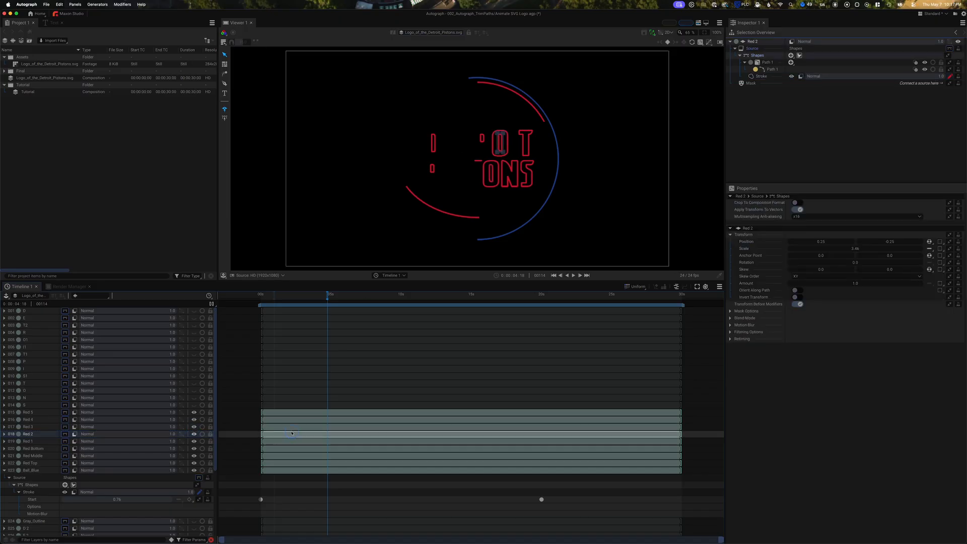
key("u")
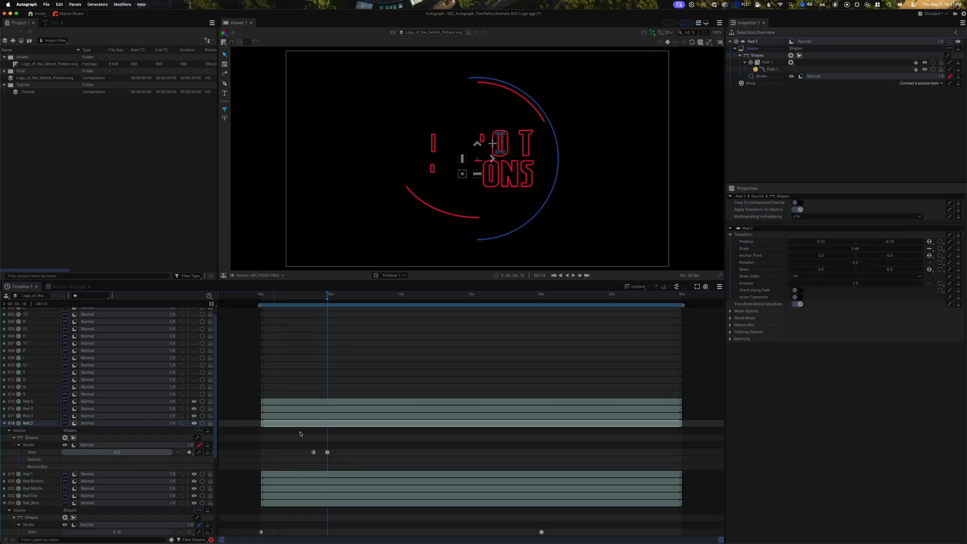
left_click_drag(301, 433, 338, 458)
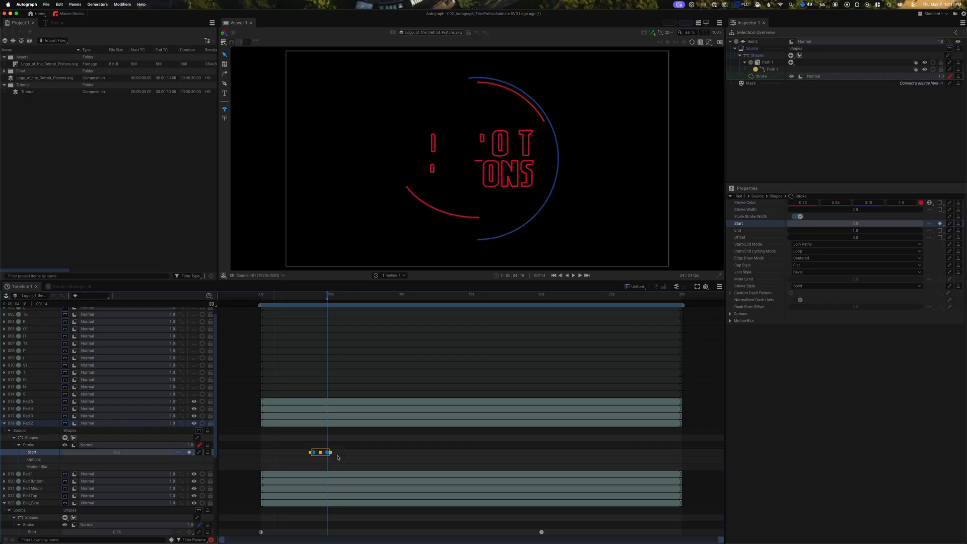
left_click(332, 418)
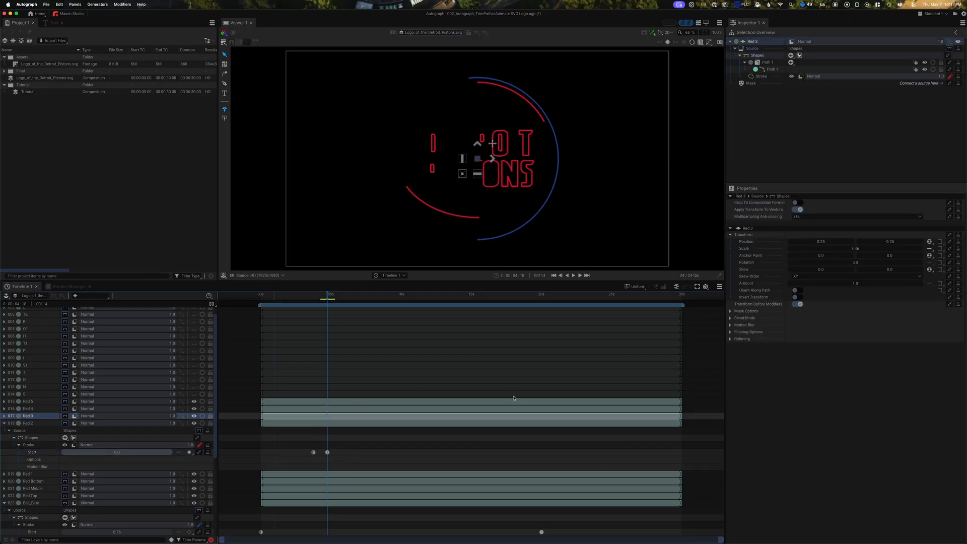
Paste the copied Start keyframes onto Red 4 at 7 seconds 18 frames and onto Red 1 at 8 seconds 17 frames
left_click_drag(327, 293, 369, 291)
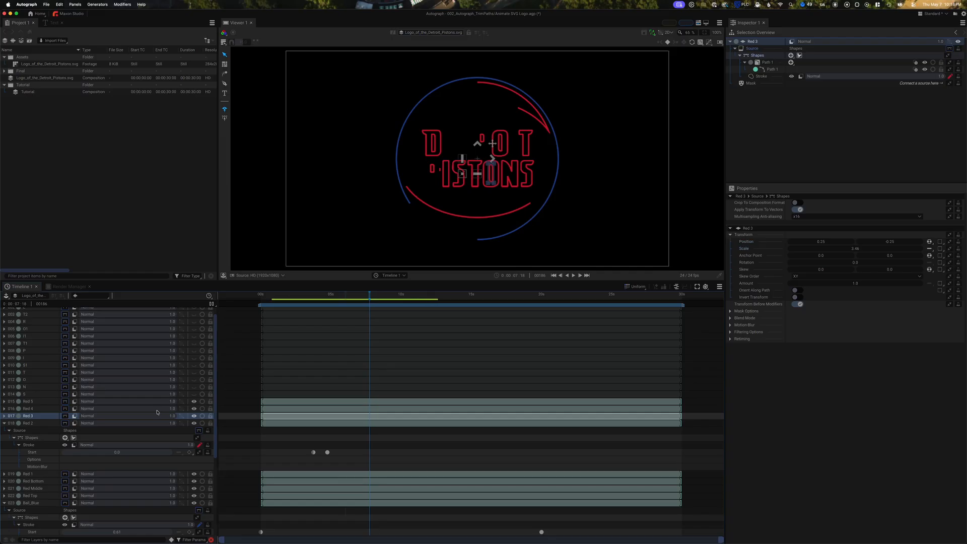
left_click(194, 409)
left_click(296, 412)
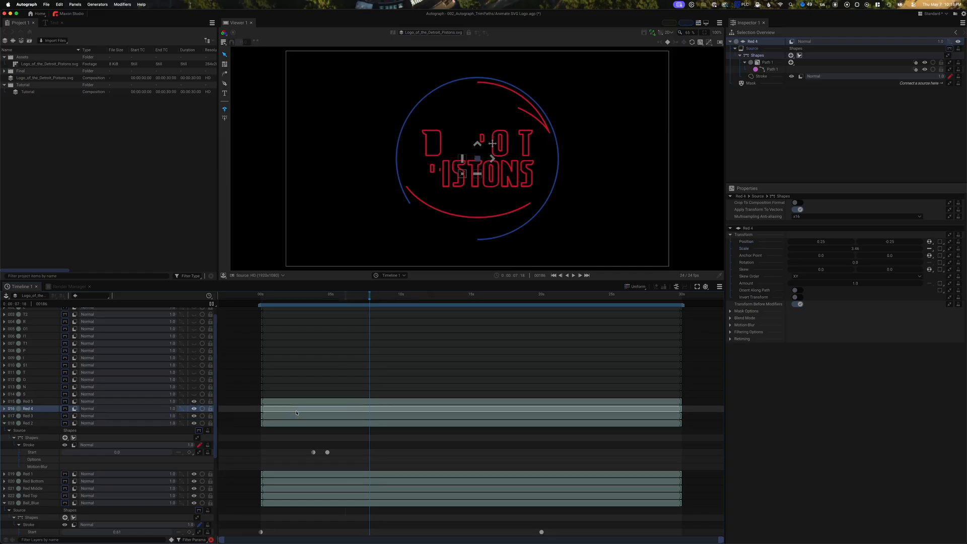
left_click_drag(370, 297, 383, 297)
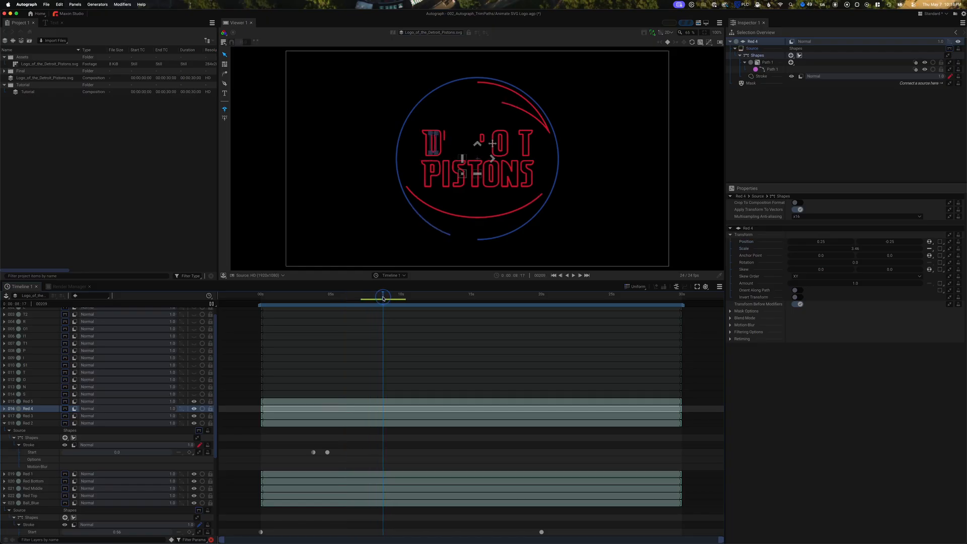
left_click(194, 402)
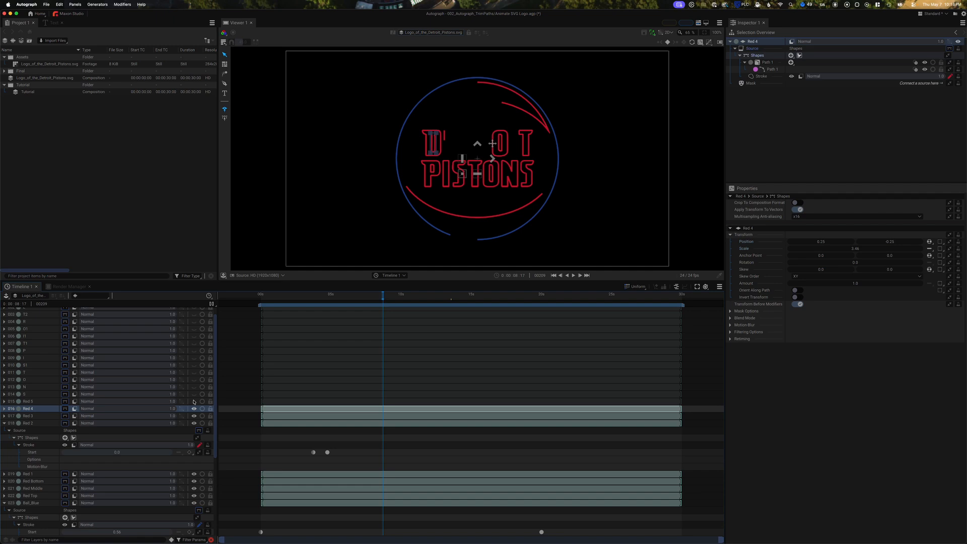
left_click(194, 402)
left_click(290, 474)
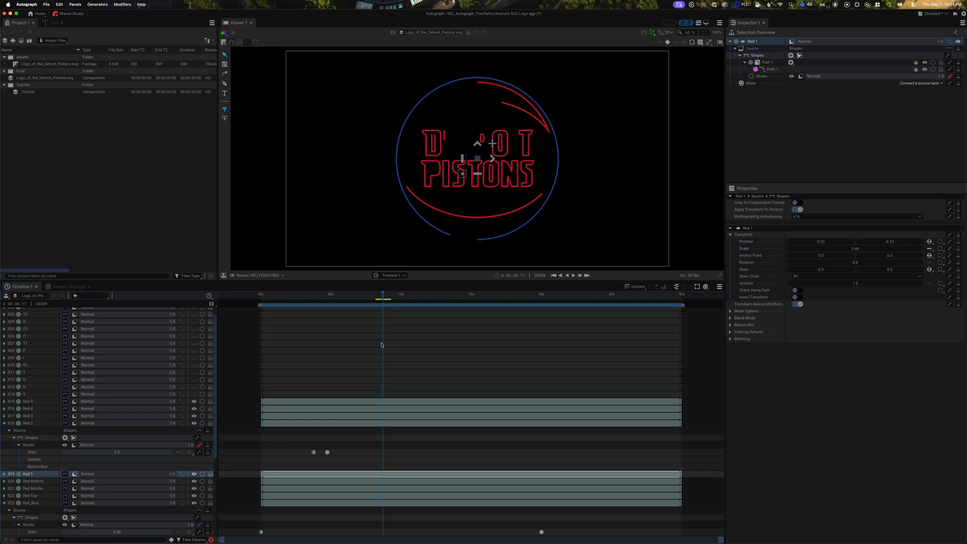
Paste the copied Start keyframes onto Red 5 at 11 seconds 3 frames and play the animation from the beginning
left_click_drag(381, 298, 416, 297)
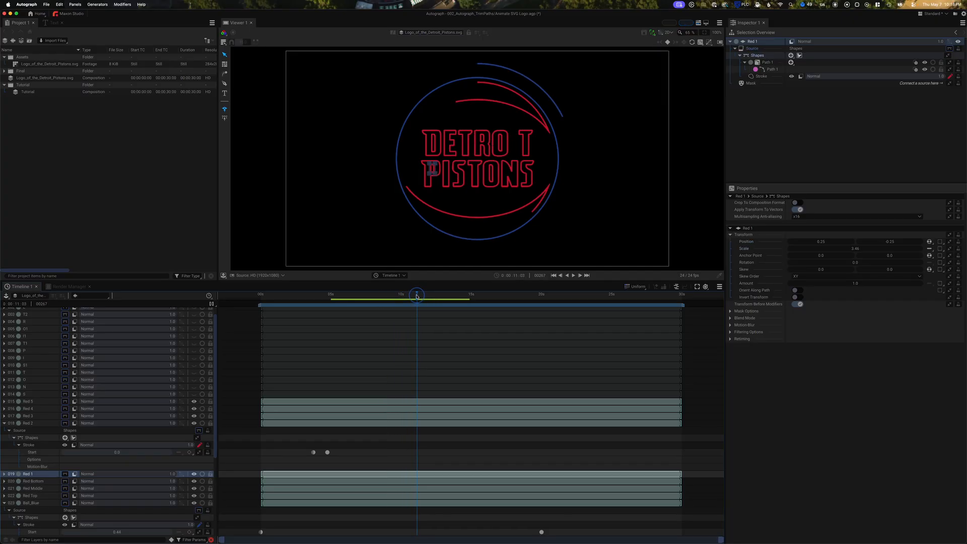
left_click(426, 402)
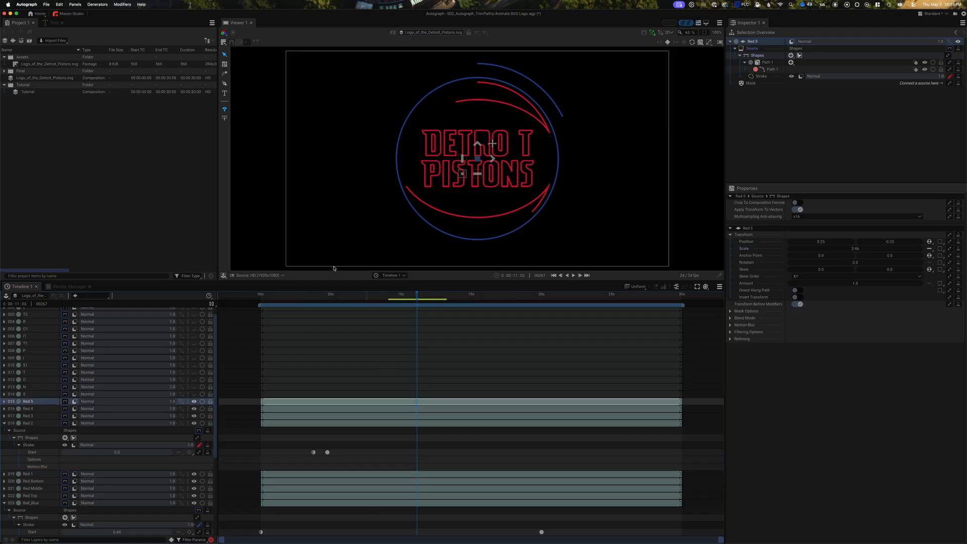
left_click_drag(261, 303, 260, 302)
key("space")
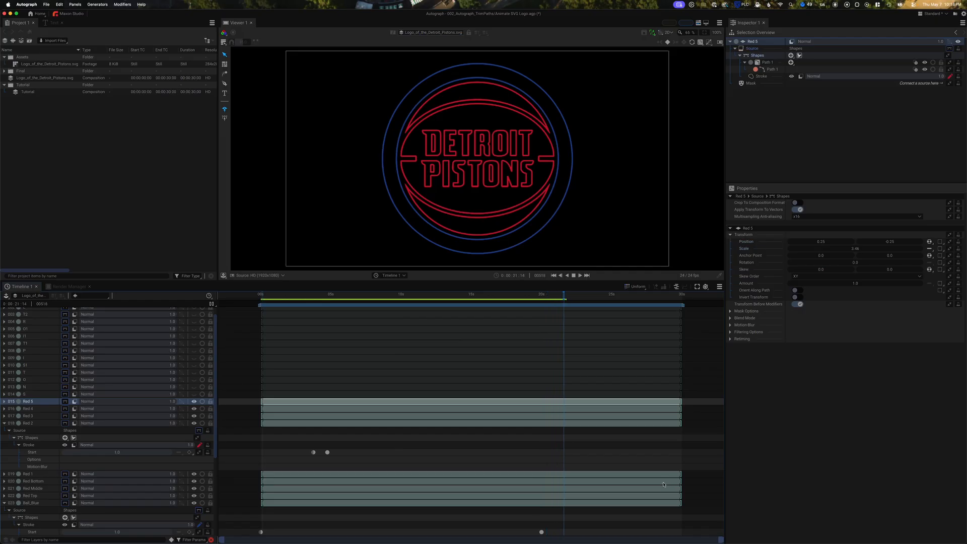
key("space")
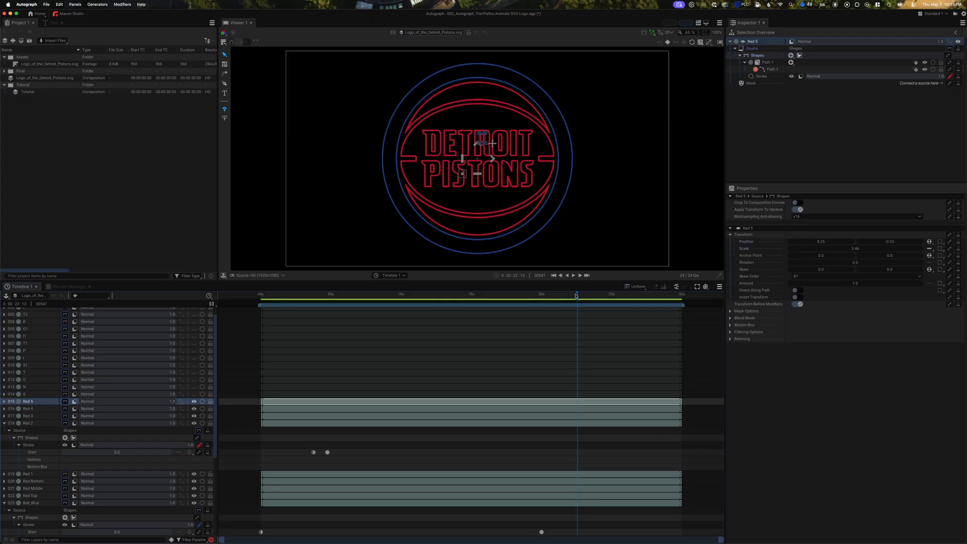
At 20 seconds, turn on the visibility of all the filled letter layers of the word PISTONS
left_click_drag(576, 295, 541, 299)
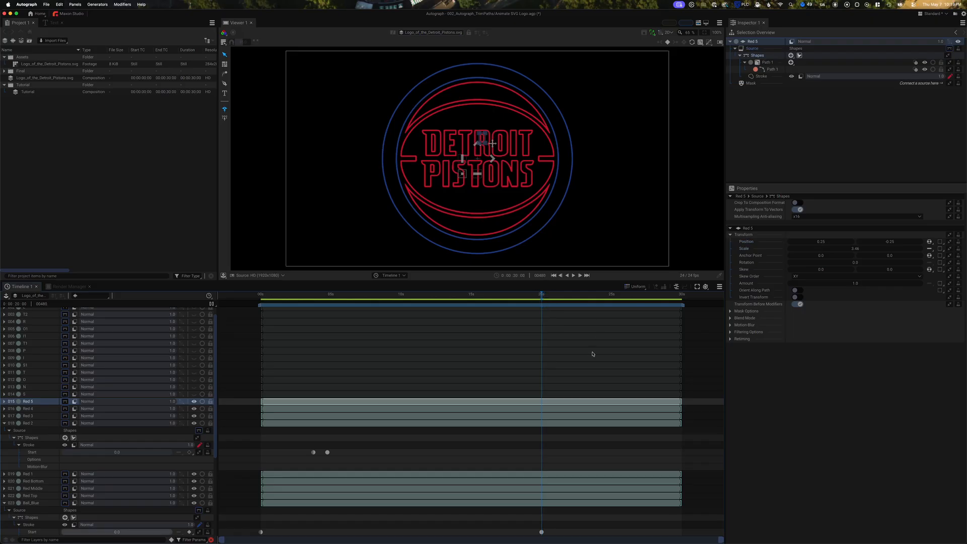
left_click(194, 393)
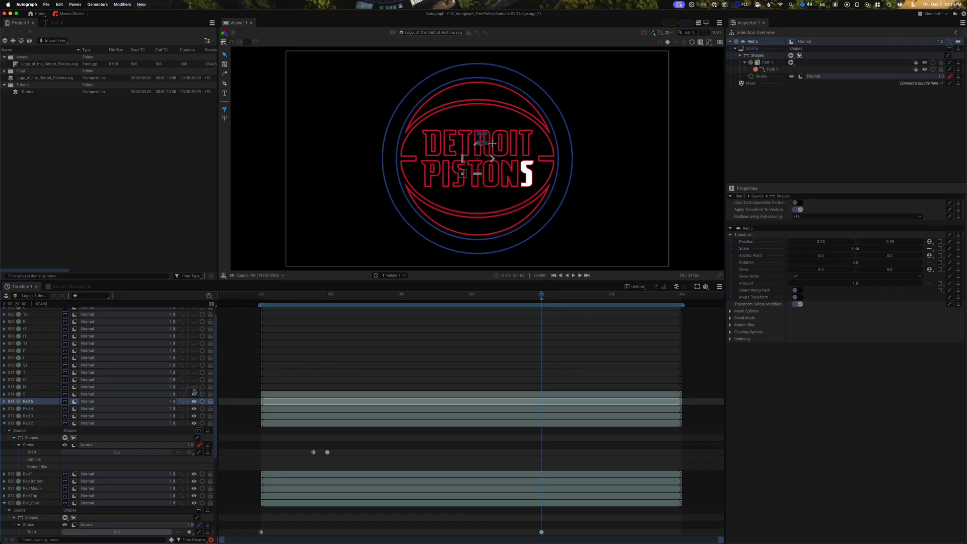
left_click(194, 386)
left_click(194, 379)
left_click(194, 372)
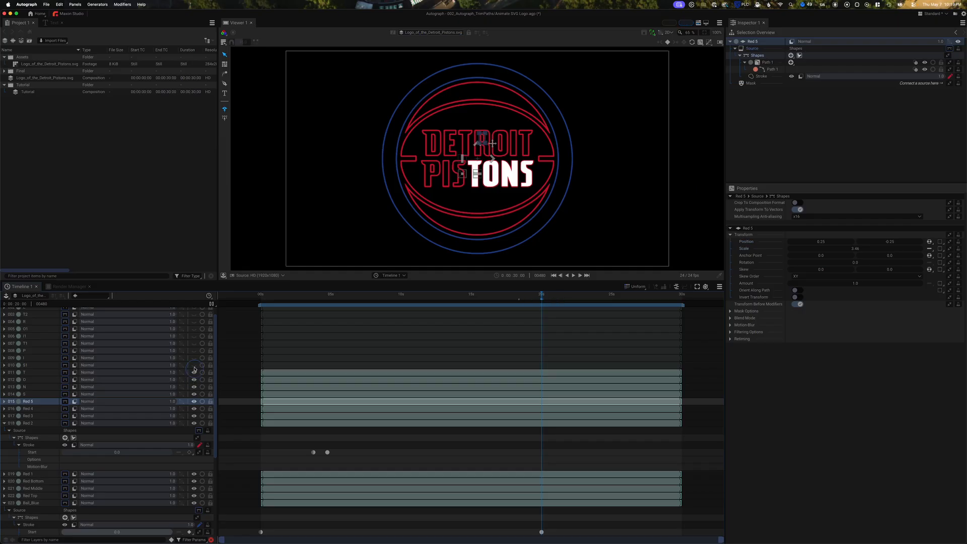
left_click(194, 365)
left_click(194, 365)
left_click(194, 357)
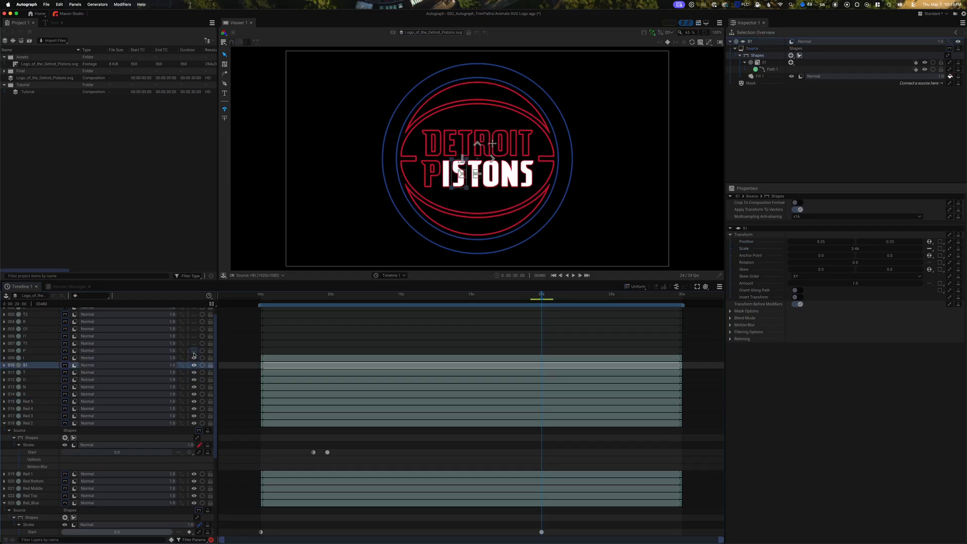
left_click(194, 351)
Turn on the visibility of all the filled letter layers of the word DETROIT
left_click(195, 343)
left_click(194, 344)
left_click(194, 336)
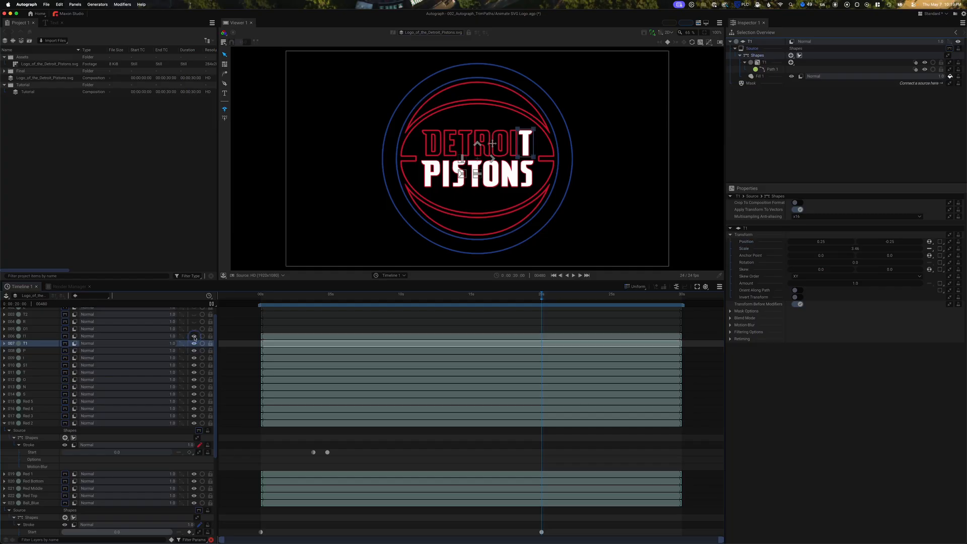
left_click(194, 328)
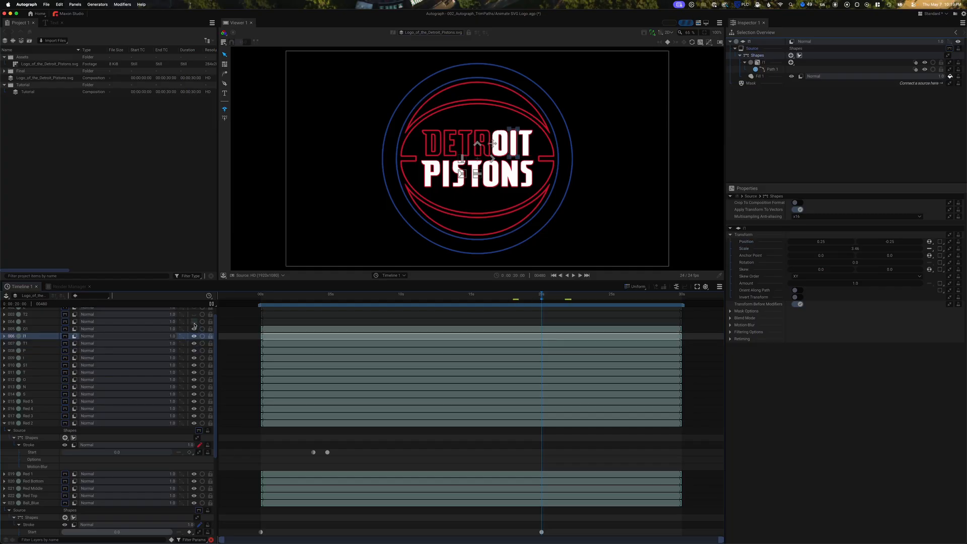
left_click(194, 321)
left_click(194, 322)
left_click(194, 321)
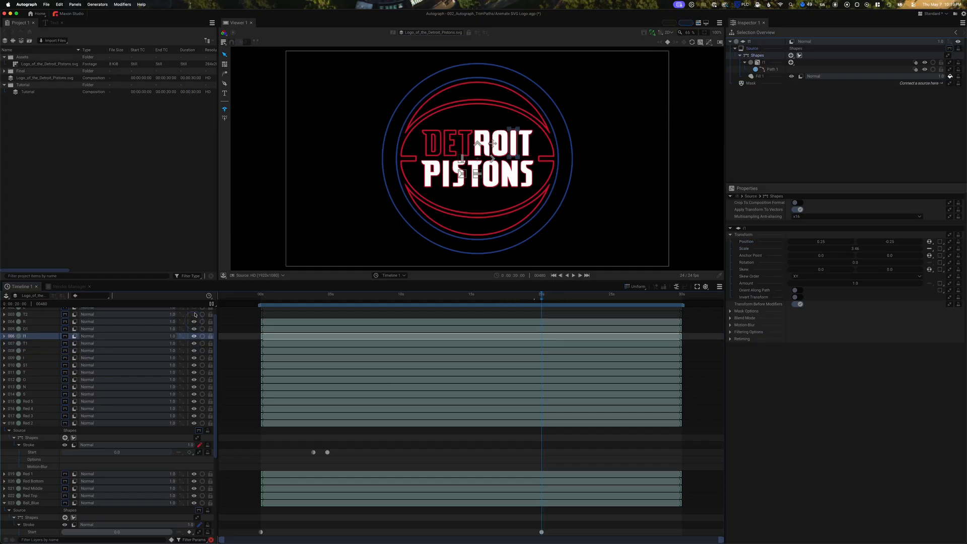
left_click(194, 314)
scroll(193, 333, "up", 1)
left_click(193, 318)
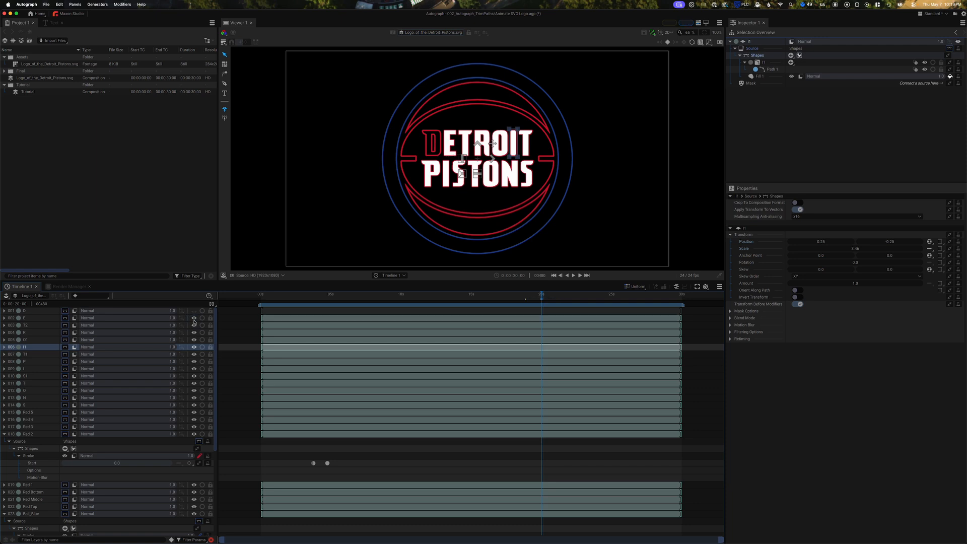
left_click(194, 310)
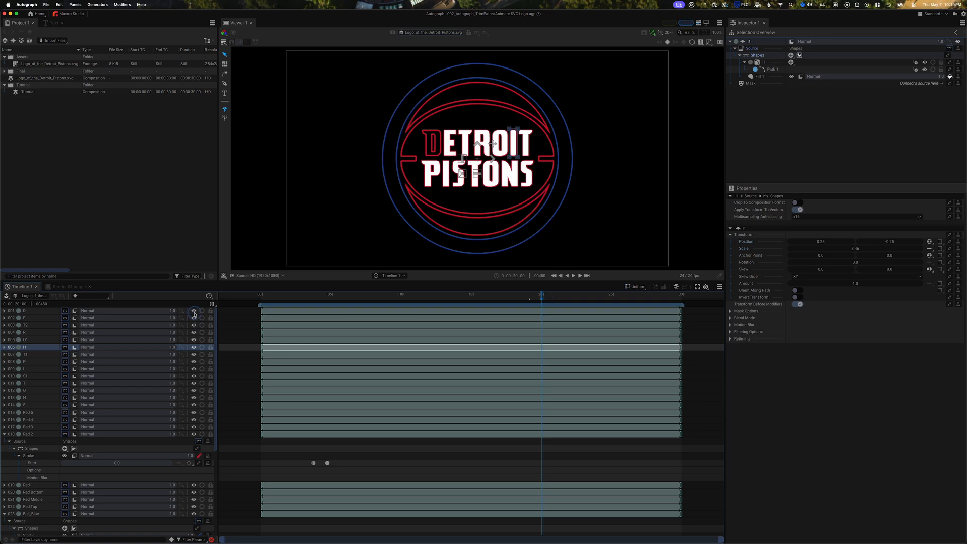
Keyframe the D layer's Opacity from 0 at 20 seconds to 1 at 21 seconds
left_click(39, 311)
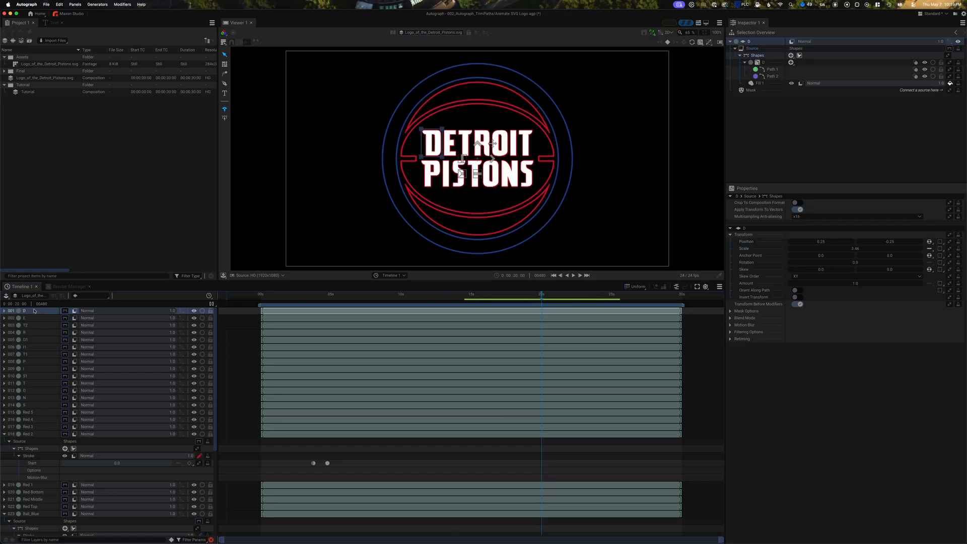
left_click(4, 311)
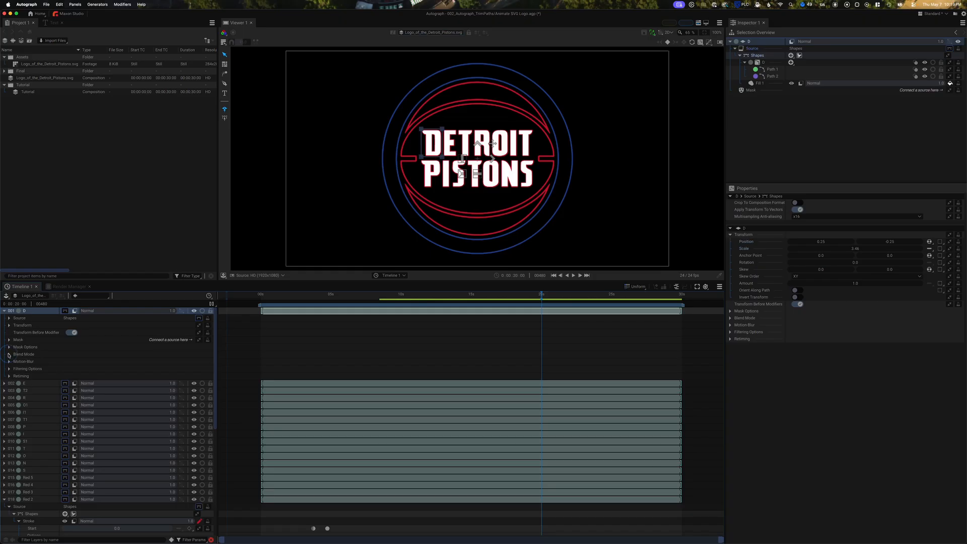
left_click(8, 355)
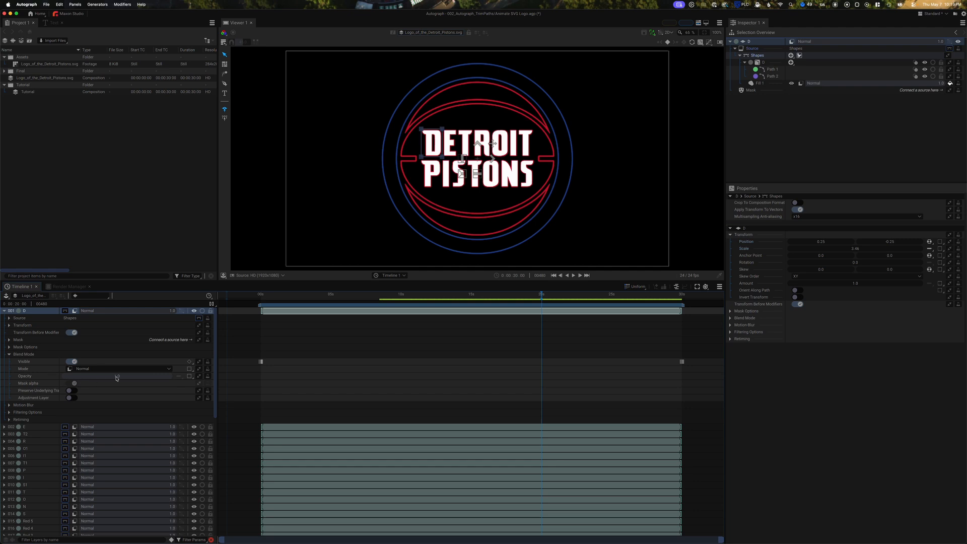
left_click_drag(116, 377, 115, 377)
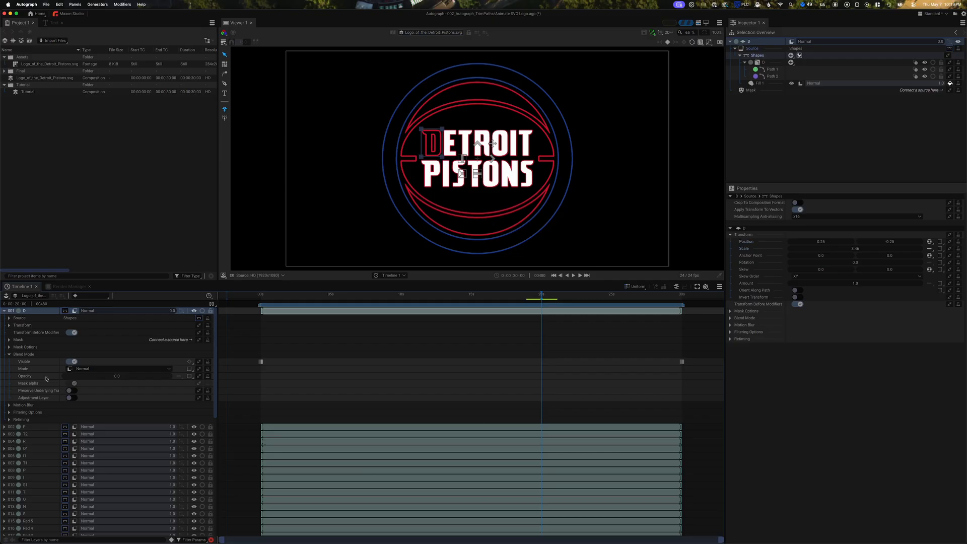
left_click(188, 376)
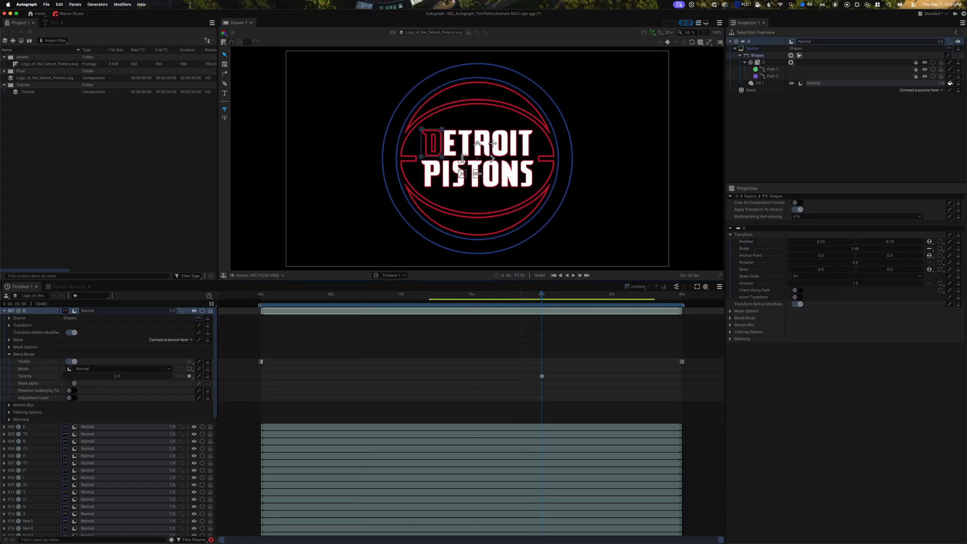
key("shift+Right")
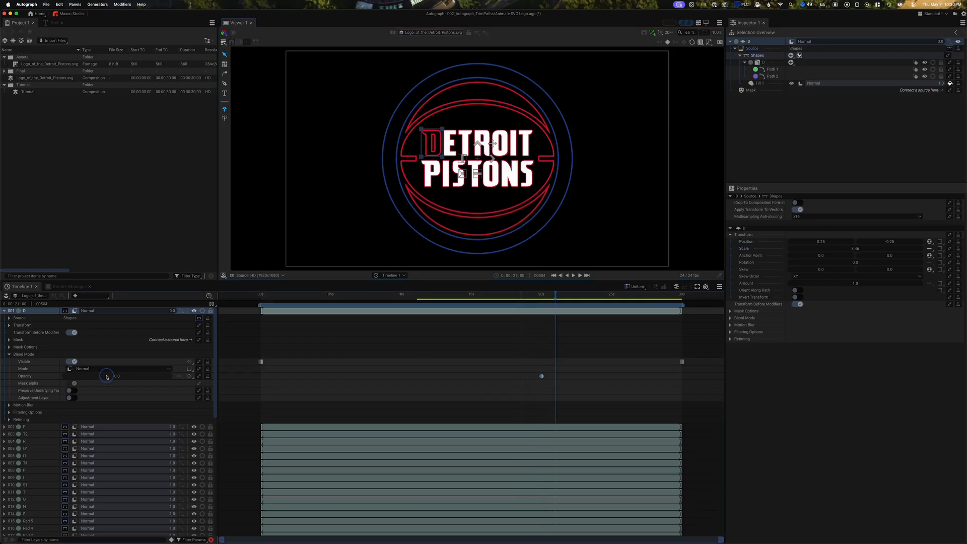
left_click_drag(102, 376, 134, 378)
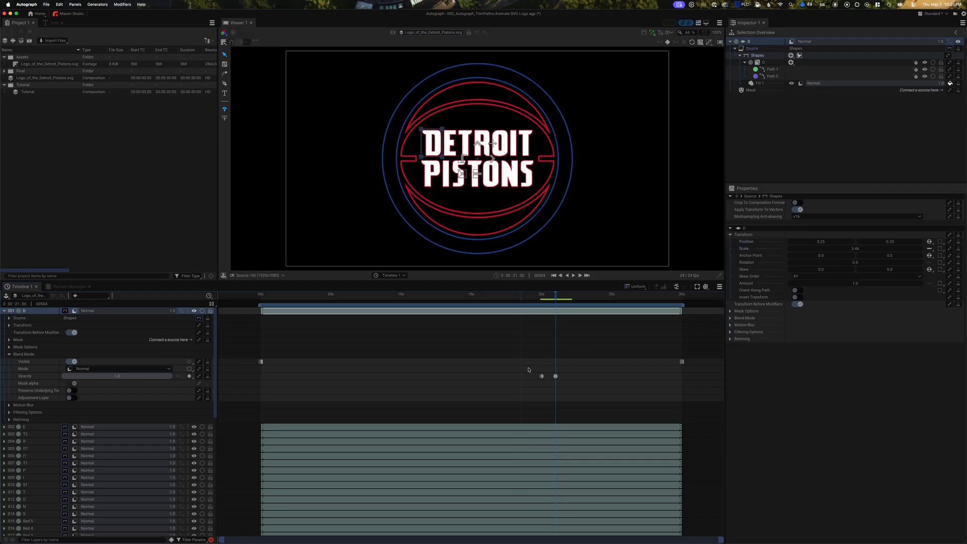
Set both of the D layer's Opacity keyframes to Ease-In-Out Exponential interpolation
left_click_drag(528, 369, 554, 377)
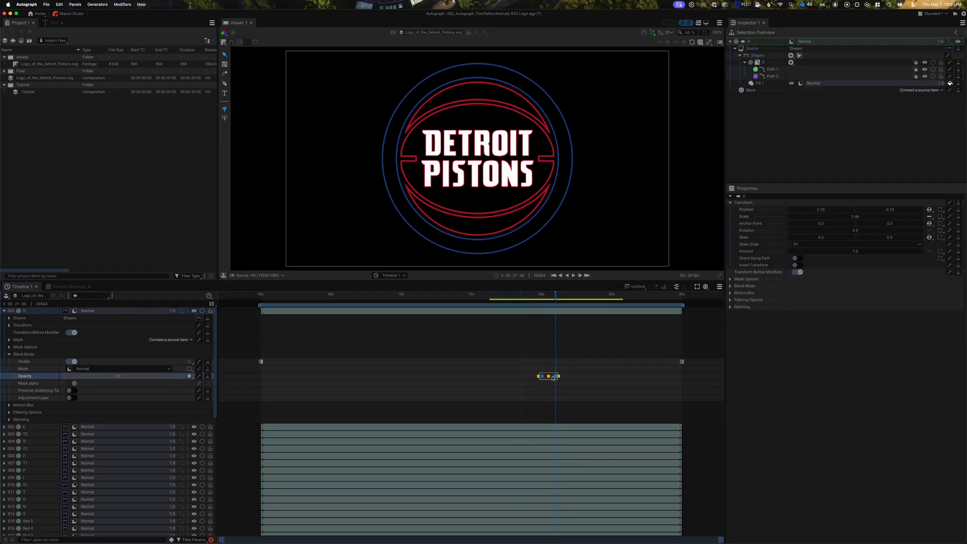
right_click(553, 378)
mouse_move(578, 370)
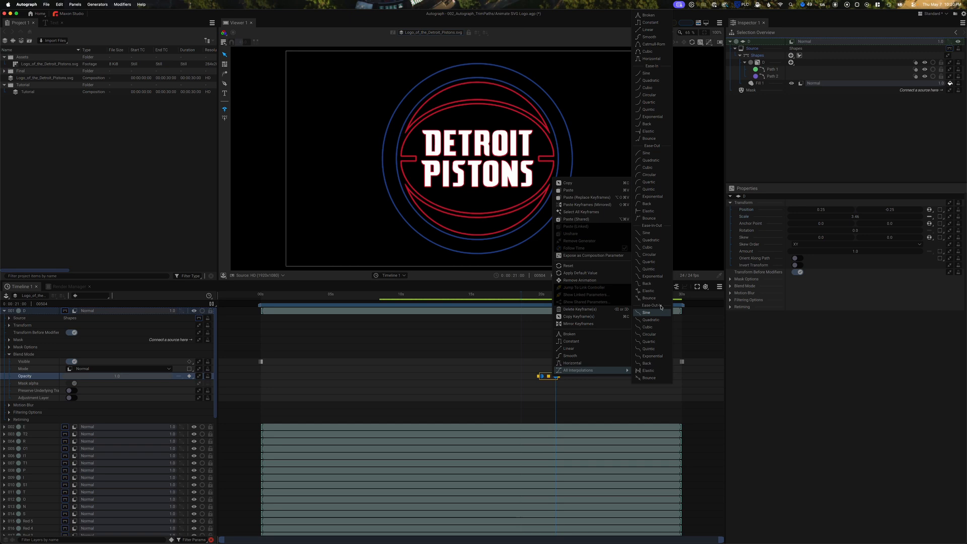
left_click(657, 278)
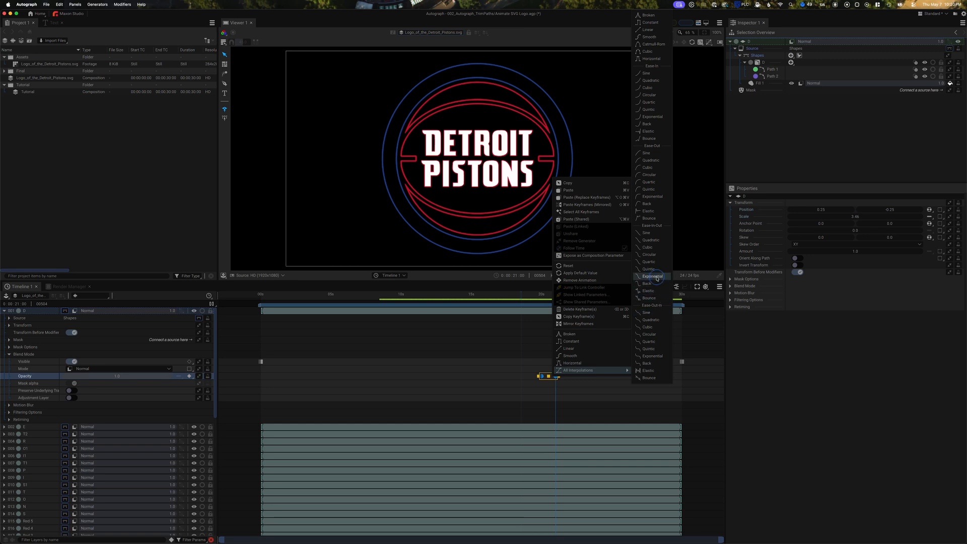
left_click_drag(531, 362, 573, 391)
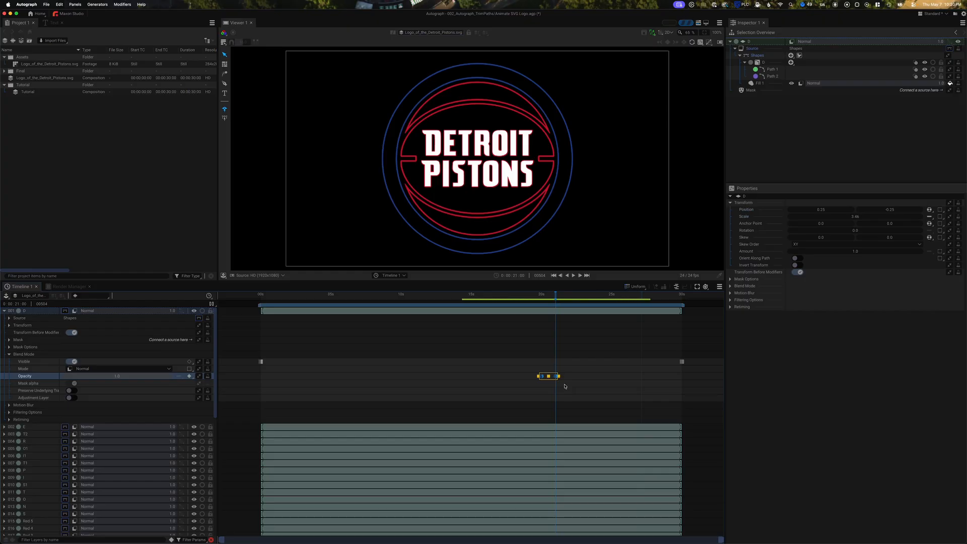
left_click(569, 377, "super")
left_click_drag(549, 297, 541, 296)
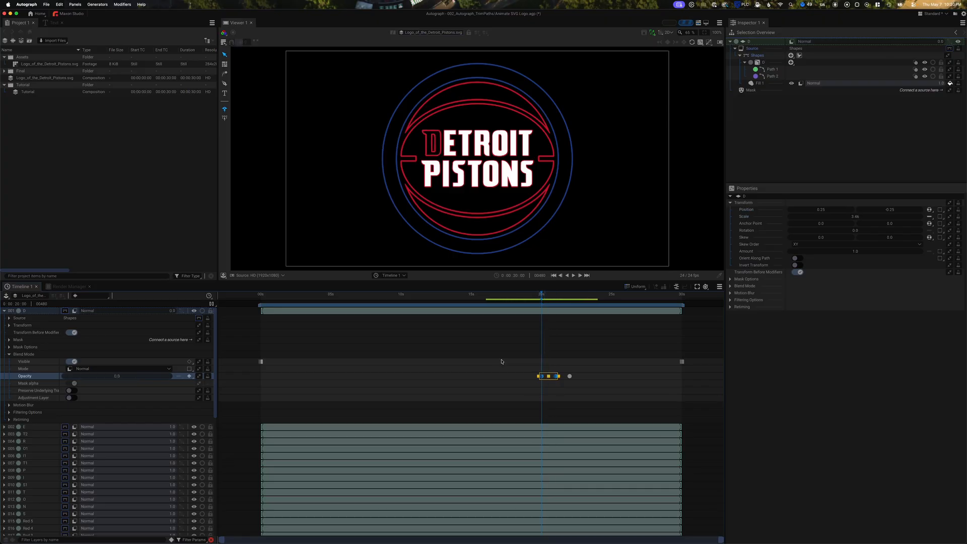
left_click(4, 311)
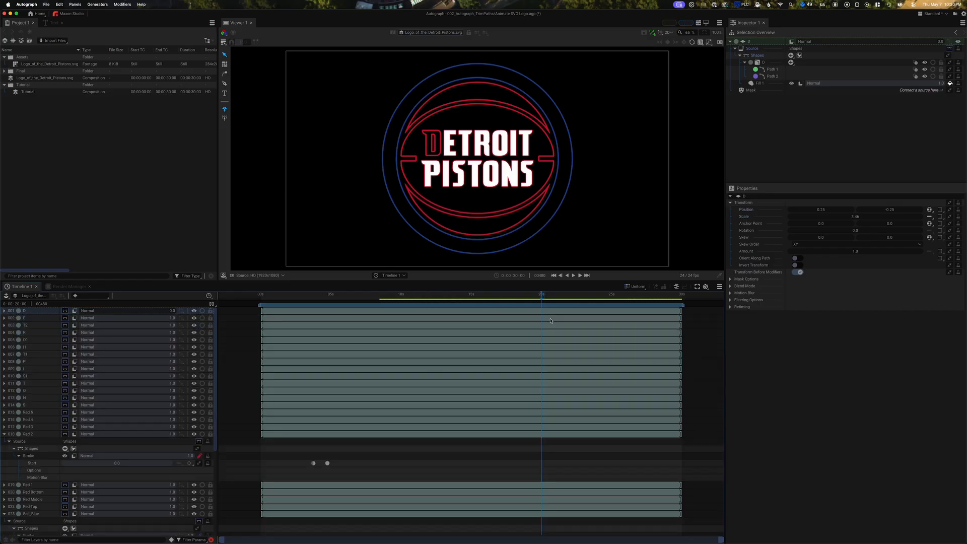
key("Right")
left_click(39, 319)
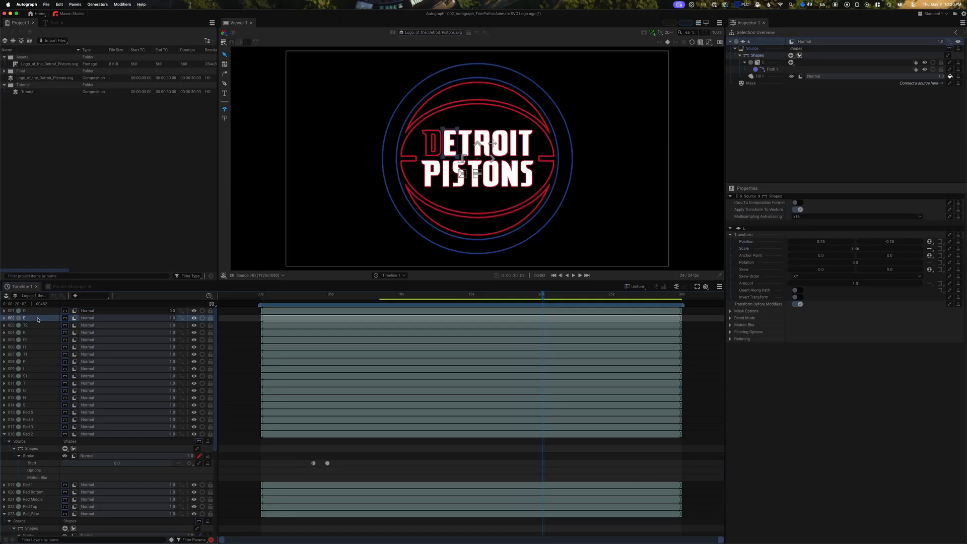
key("Right")
key("Right")
key("Left")
Delete the D layer's stray Opacity keyframe at 22 seconds and copy the remaining two keyframes
left_click(546, 312)
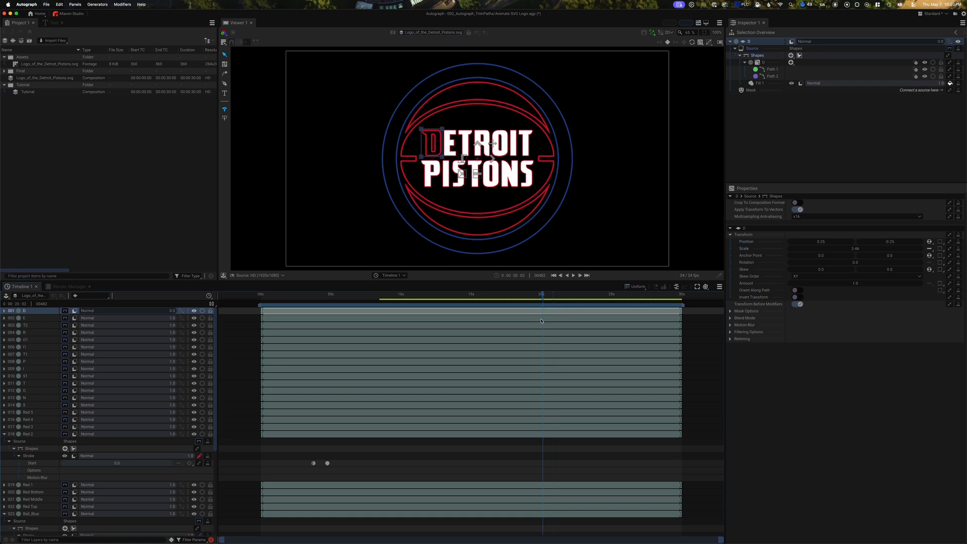
scroll(537, 319, "down", 1)
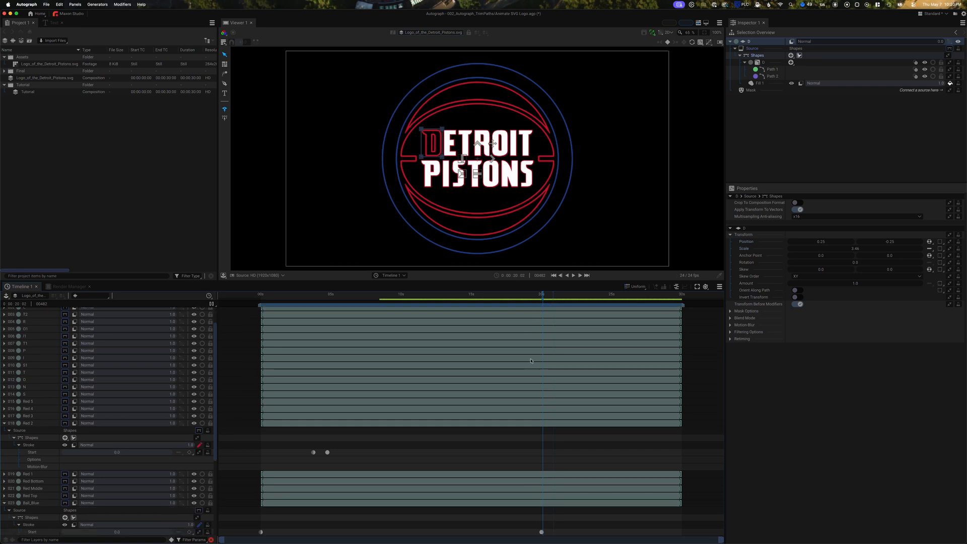
scroll(504, 322, "up", 2)
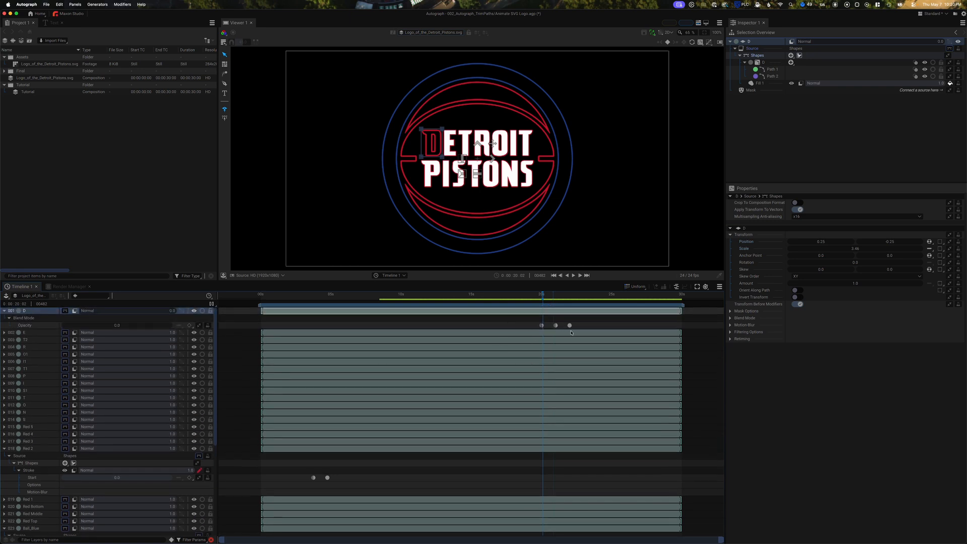
left_click_drag(526, 321, 563, 339)
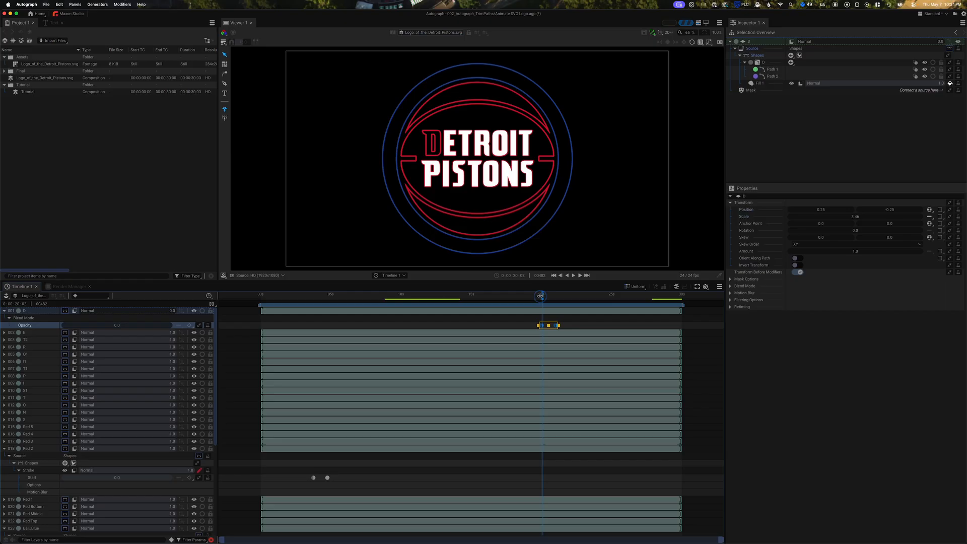
Paste the copied Opacity keyframes onto the E layer at 20 seconds 2 frames and onto T2 at 20 seconds 4 frames
left_click_drag(543, 296, 541, 297)
key("Right")
left_click(24, 333)
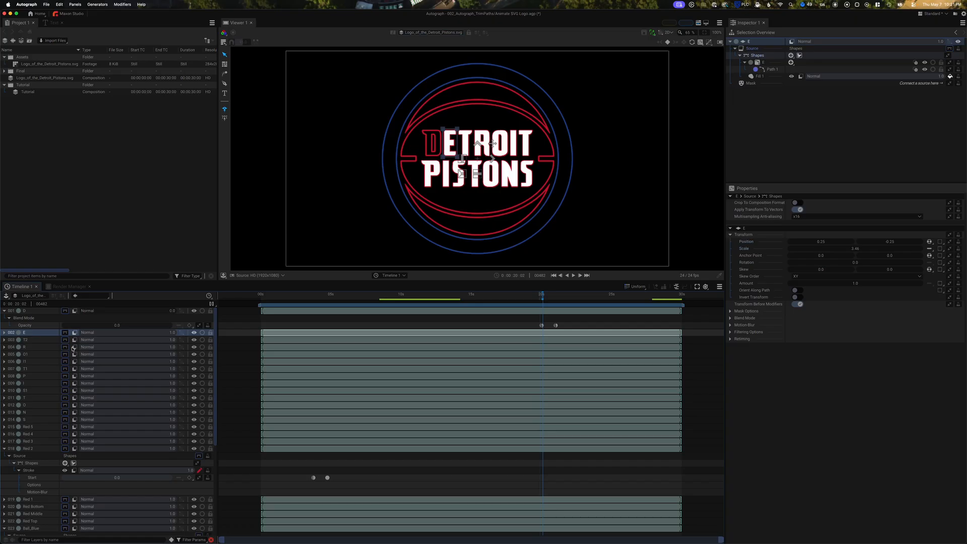
key("super+v")
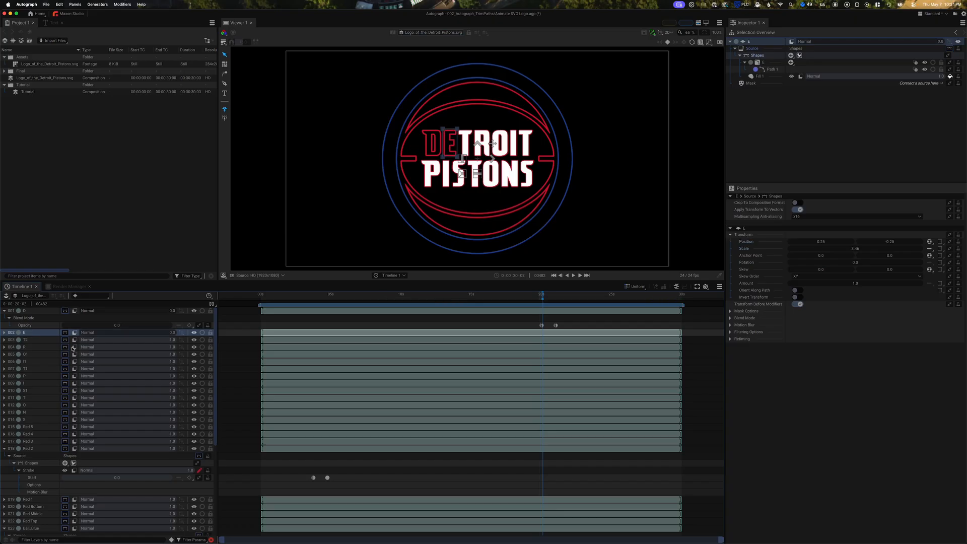
key("Right")
left_click(29, 341)
key("super+v")
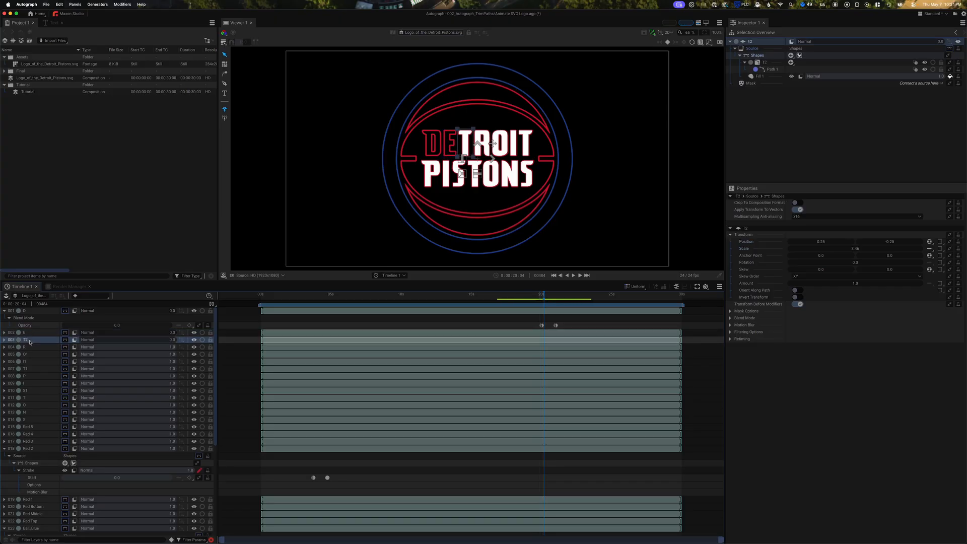
Paste the copied Opacity keyframes onto the R layer at 20 seconds 6 frames and onto O1 at 20 seconds 8 frames
key("Right")
left_click(27, 347)
key("super+v")
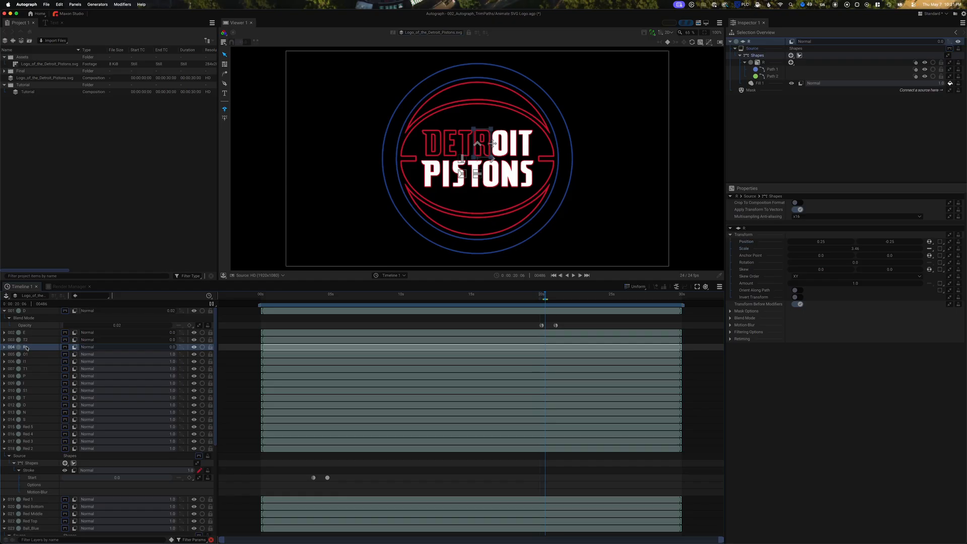
key("Right")
key("Right")
left_click(35, 356)
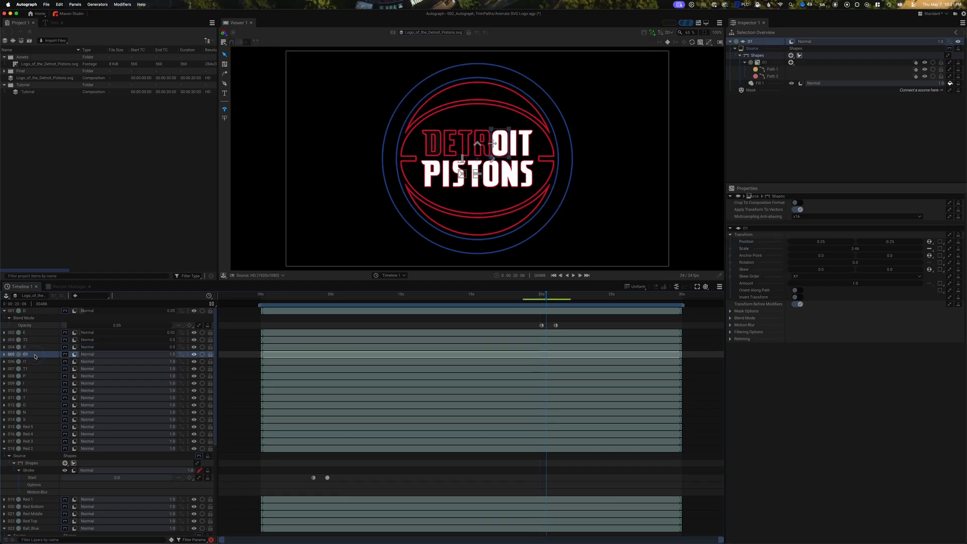
key("super+v")
Paste the copied Opacity keyframes onto the I1 layer at 20 seconds 10 frames and onto T1 at 20 seconds 12 frames
key("Right")
key("Right")
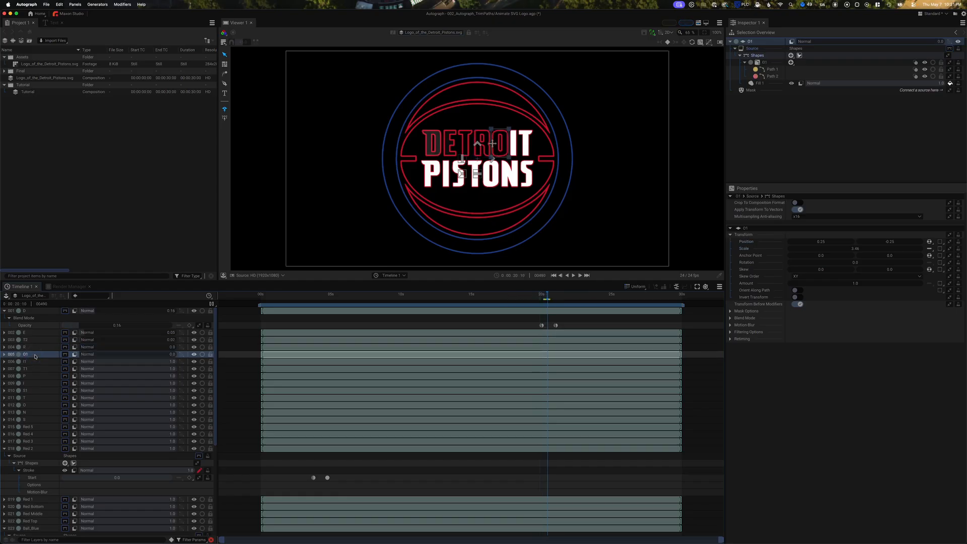
left_click(33, 361)
key("super+v")
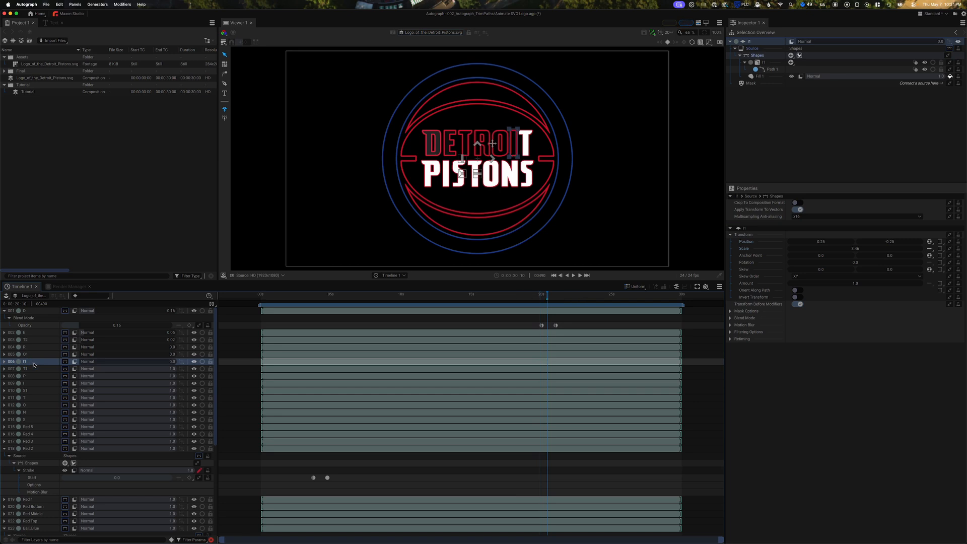
key("Right")
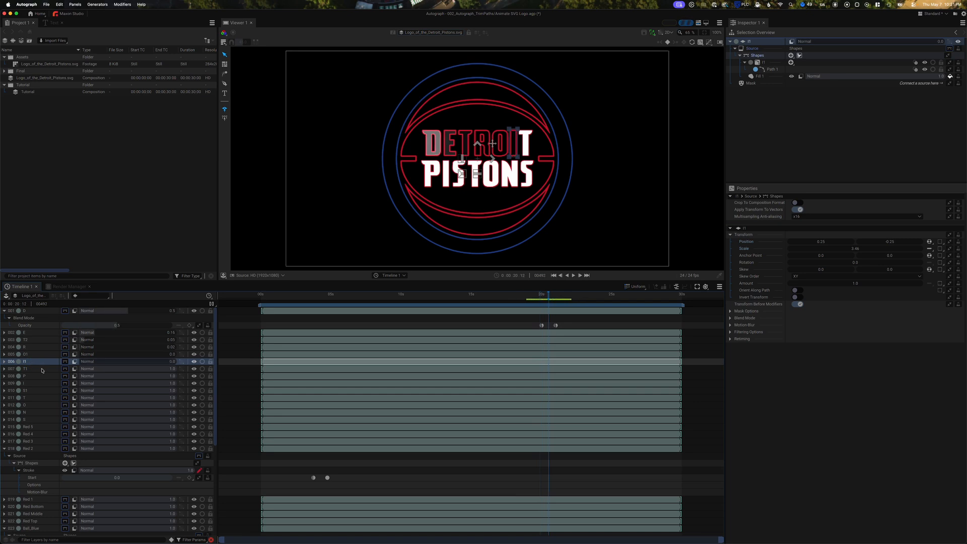
left_click(42, 369)
Paste the copied Opacity keyframes onto the P layer at 20 seconds 14 frames and onto I at 20 seconds 16 frames
key("Right")
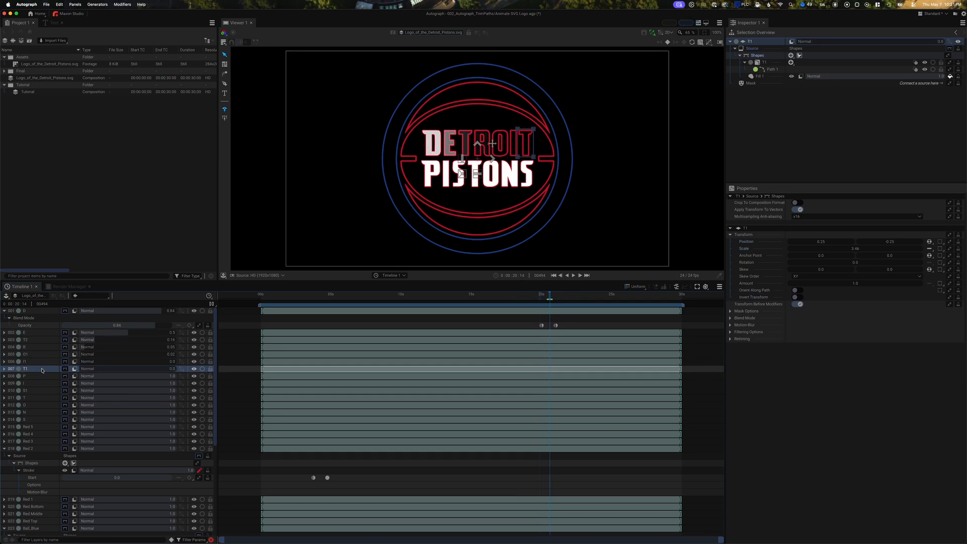
left_click(35, 377)
key("Right")
key("ctrl+v")
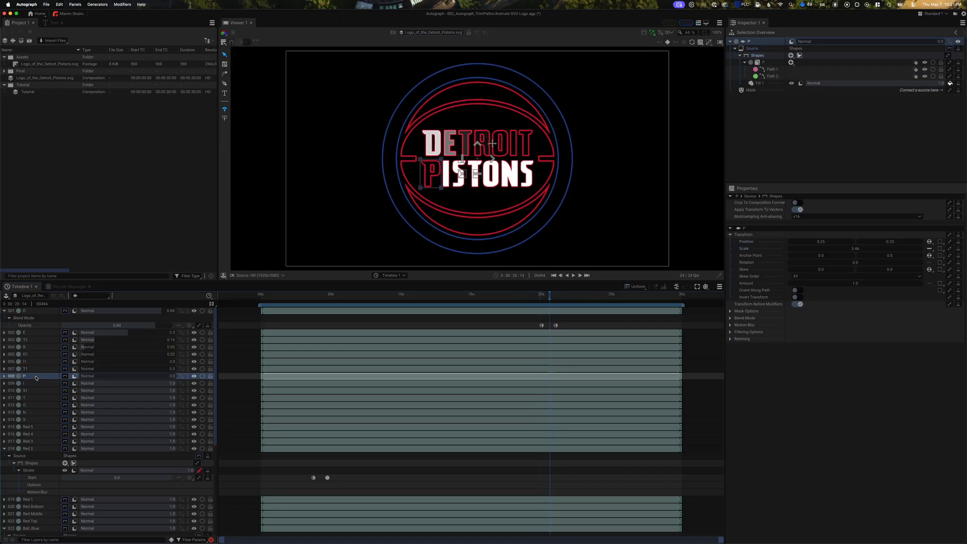
key("Right")
key("Right")
left_click(33, 384)
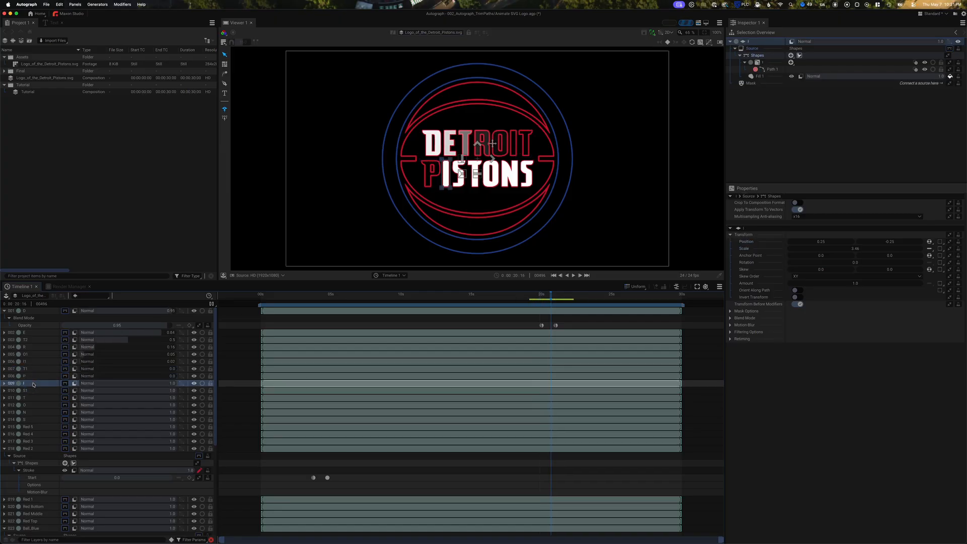
key("ctrl+v")
Paste the copied Opacity keyframes onto the S1 layer at 20 seconds 18 frames and onto T at 20 seconds 20 frames
key("Right")
key("Right")
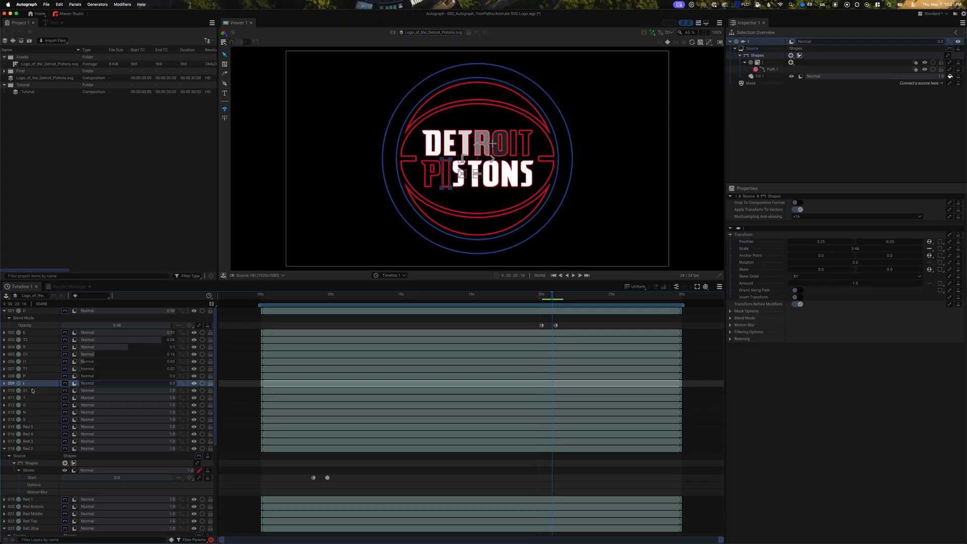
left_click(32, 391)
key("ctrl+v")
key("Right")
key("Right")
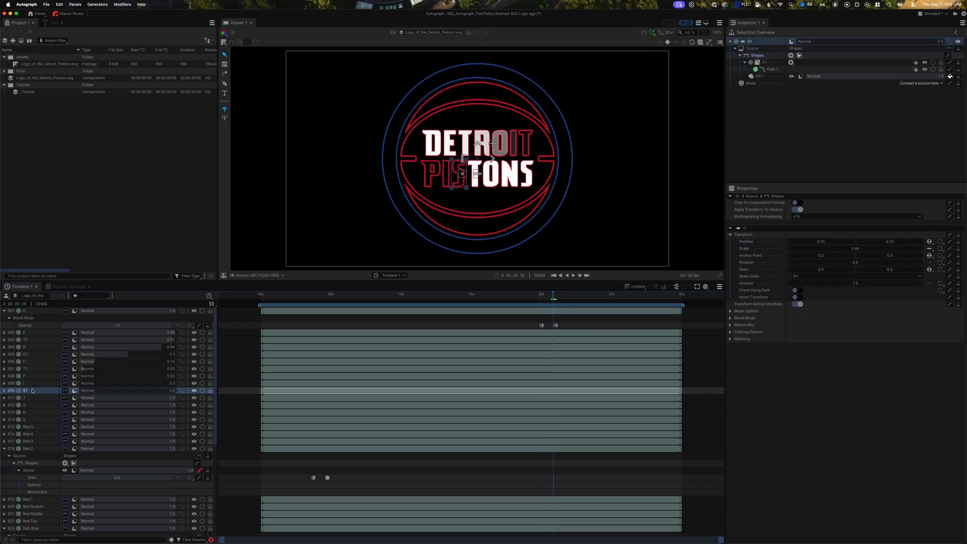
left_click(32, 398)
key("ctrl+v")
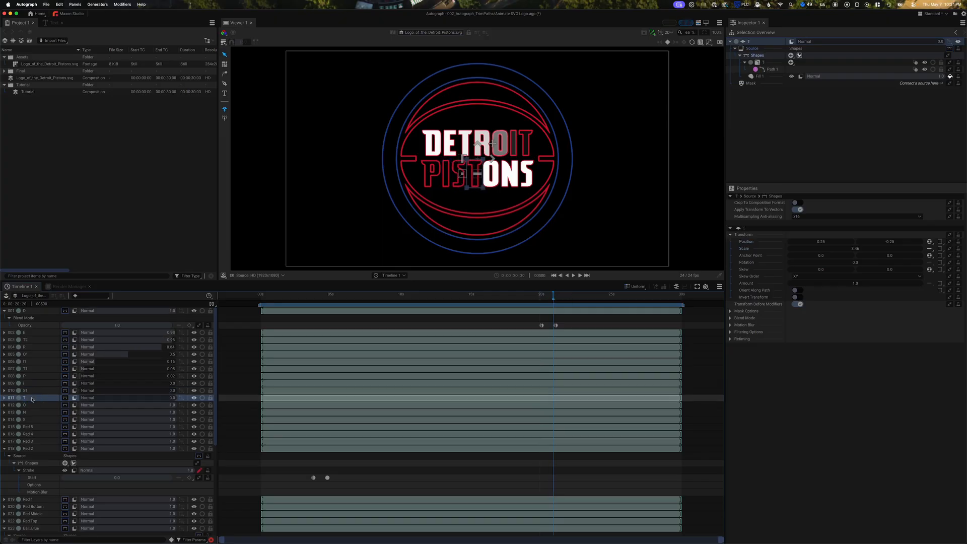
Paste the copied Opacity keyframes onto the O layer at 20 seconds 22 frames and onto N at 21 seconds
key("Right")
key("Right")
left_click(33, 403)
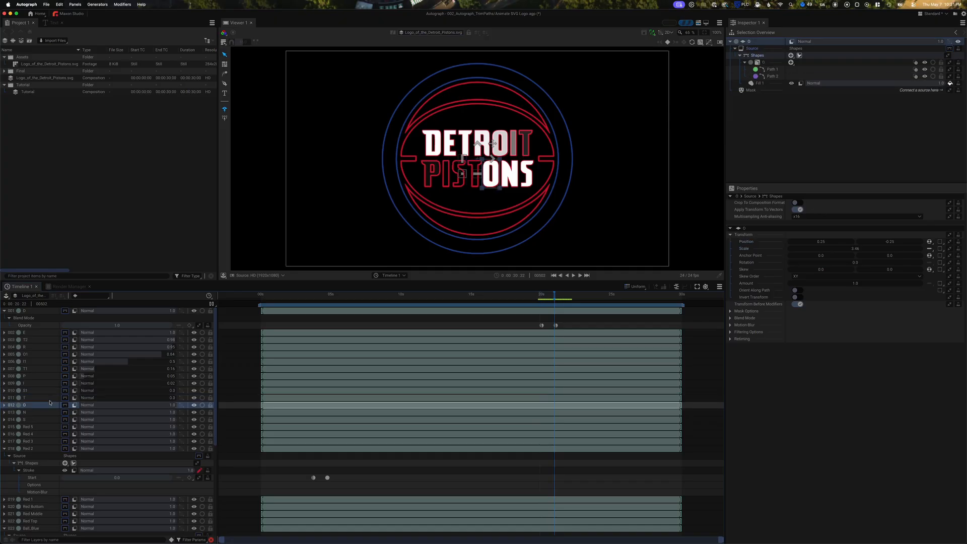
key("ctrl+v")
key("Right")
key("Right")
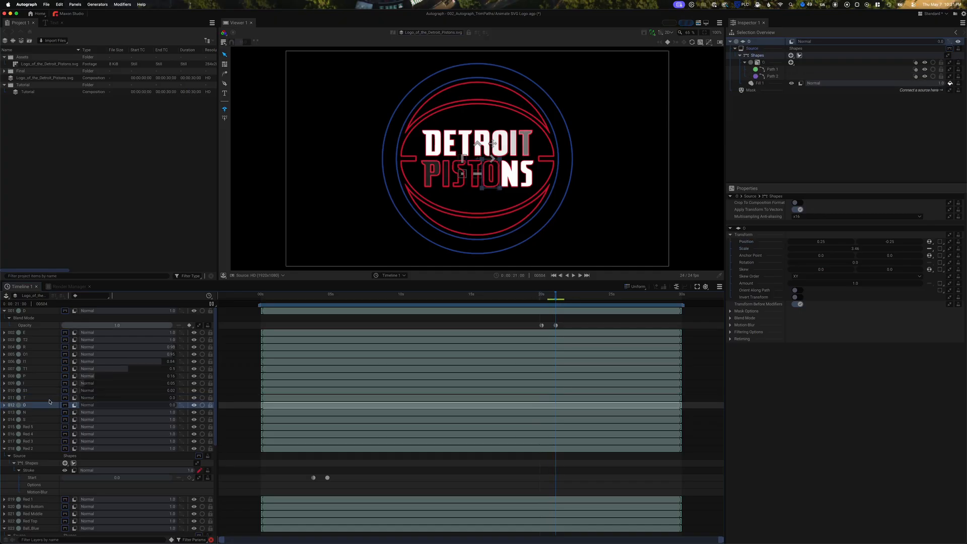
left_click(44, 412)
key("ctrl+v")
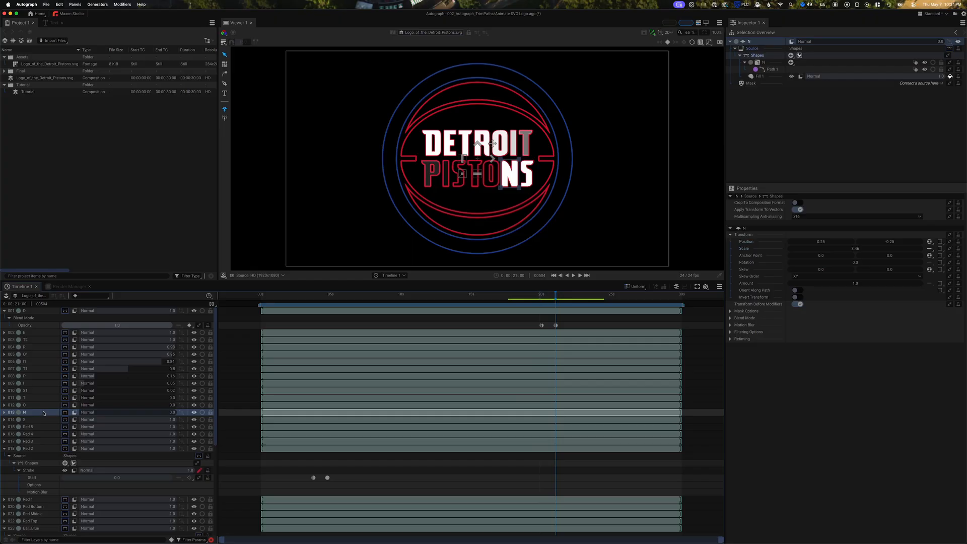
Paste the copied Opacity keyframes onto the S layer at 21 seconds 2 frames
key("Right")
key("Right")
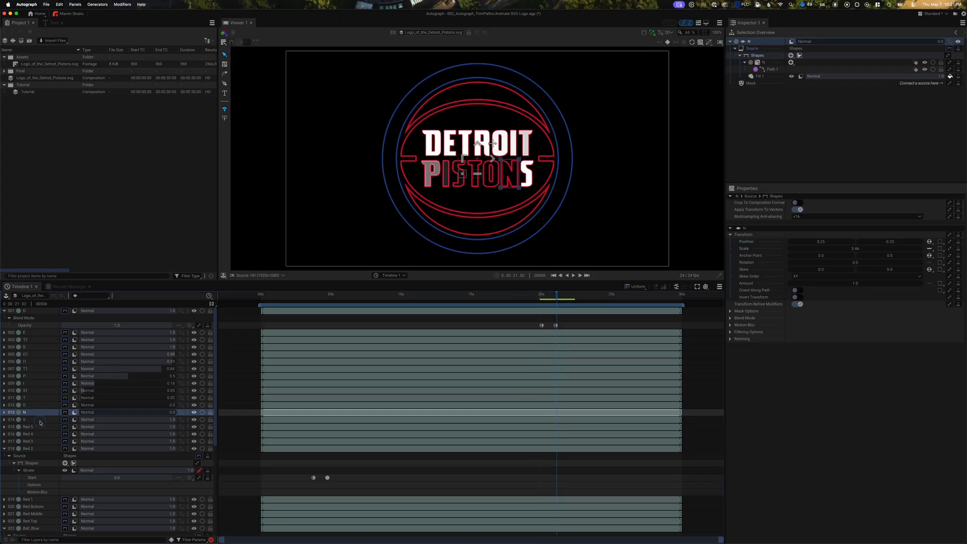
left_click(40, 421)
key("ctrl+v")
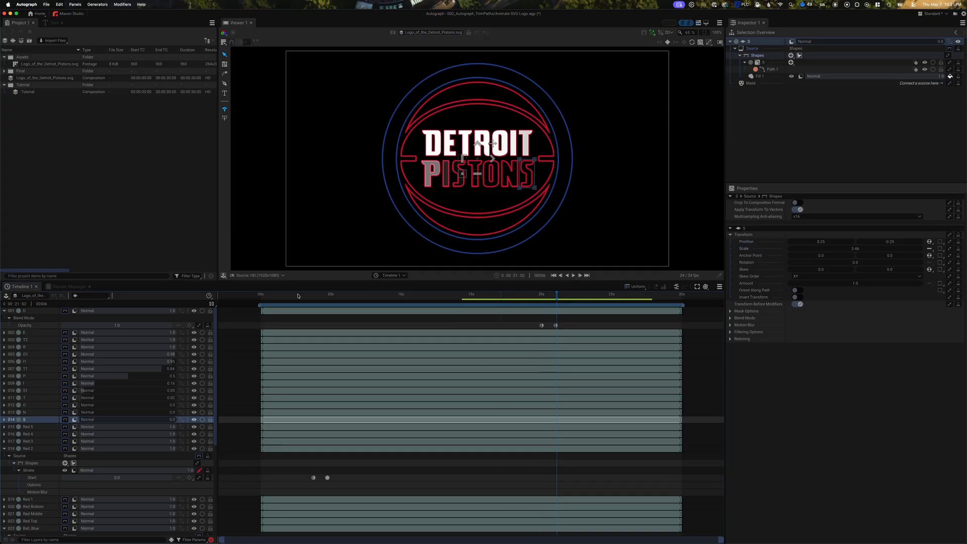
Play the composition from the start to review the stroke reveals and the staggered letter fade-in
left_click(260, 301)
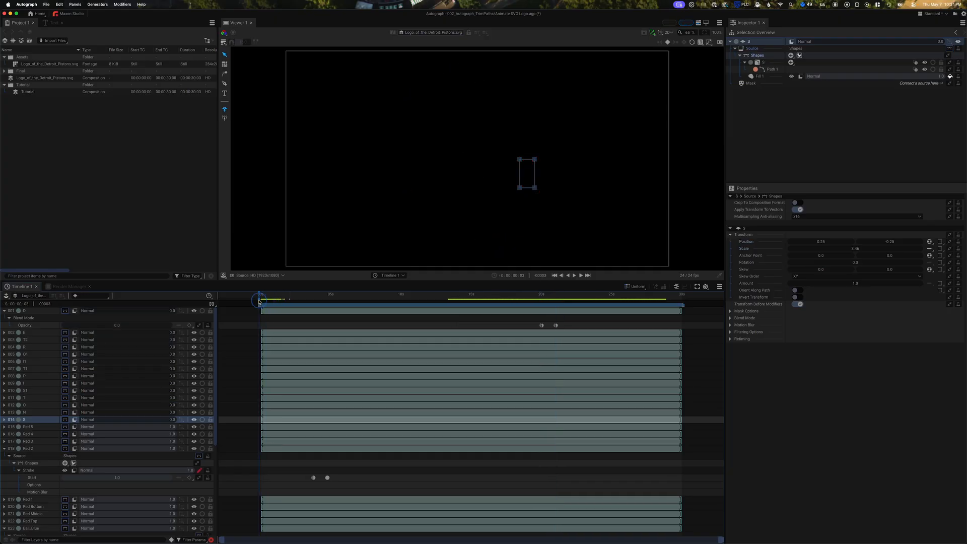
key("space")
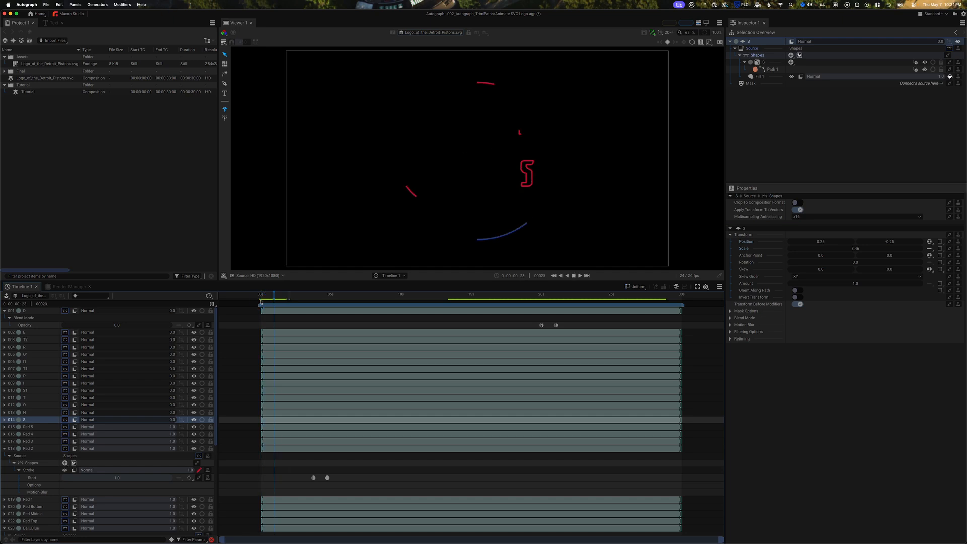
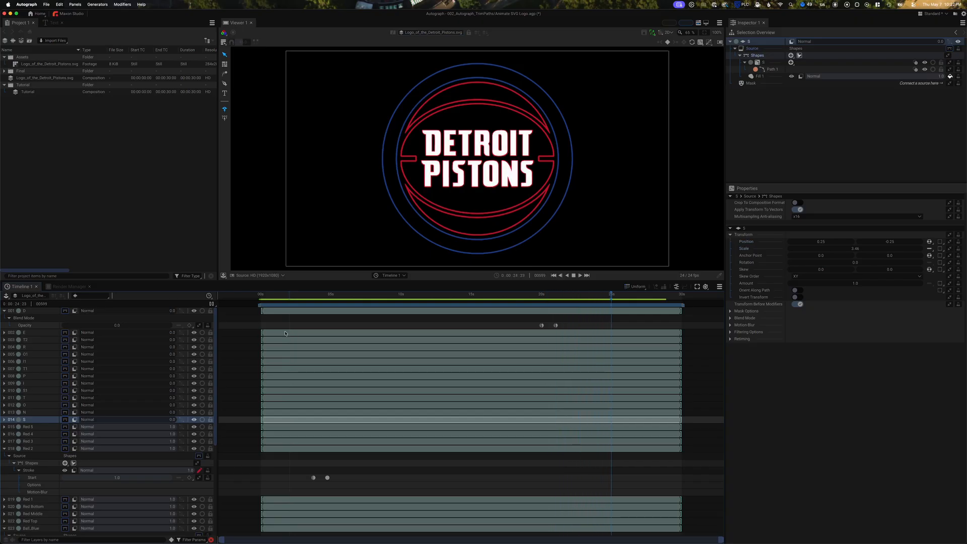
key("space")
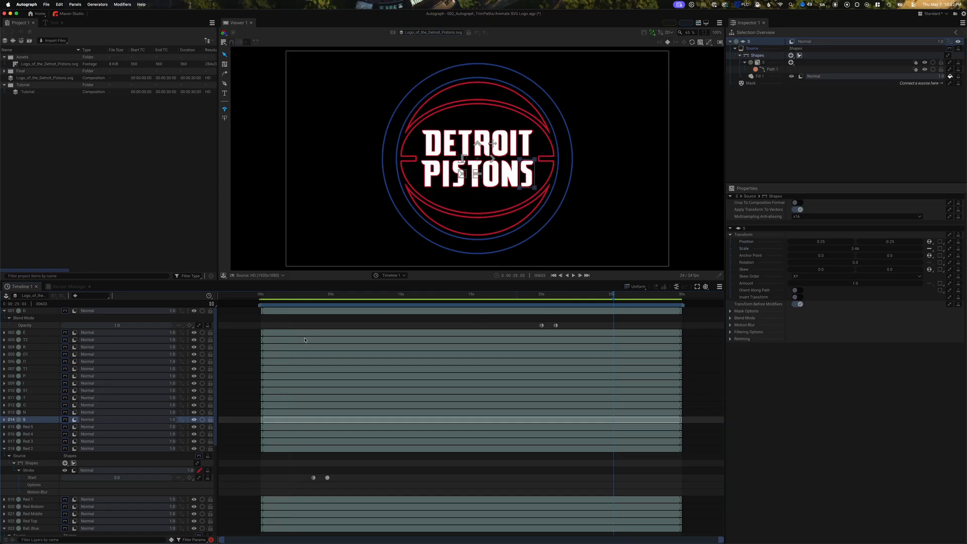
Turn on the visibility of all the letter layers below Gray_Outline, and hide Gray_Outline itself
scroll(315, 368, "down", 7)
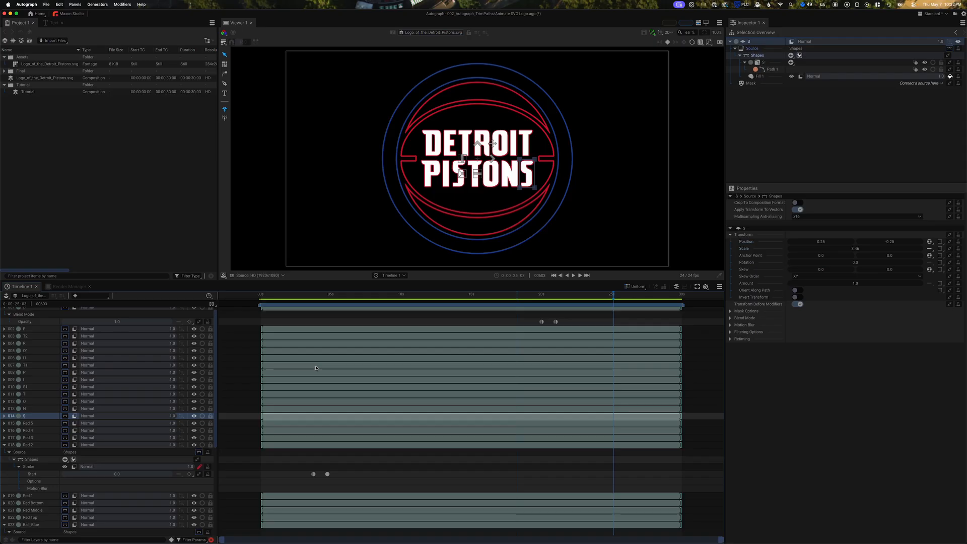
scroll(211, 400, "down", 1)
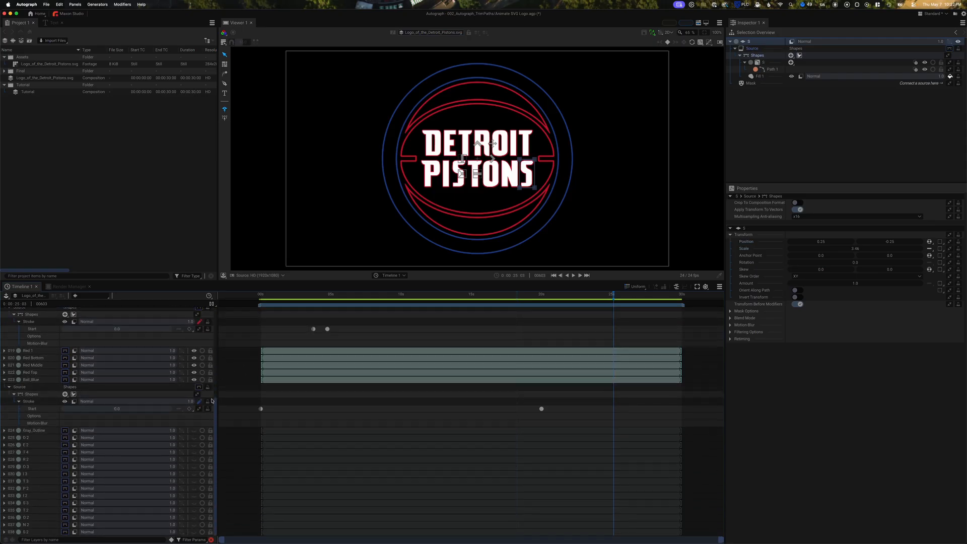
left_click(194, 430)
left_click(194, 452)
left_click(194, 460)
left_click(194, 466)
left_click(194, 531)
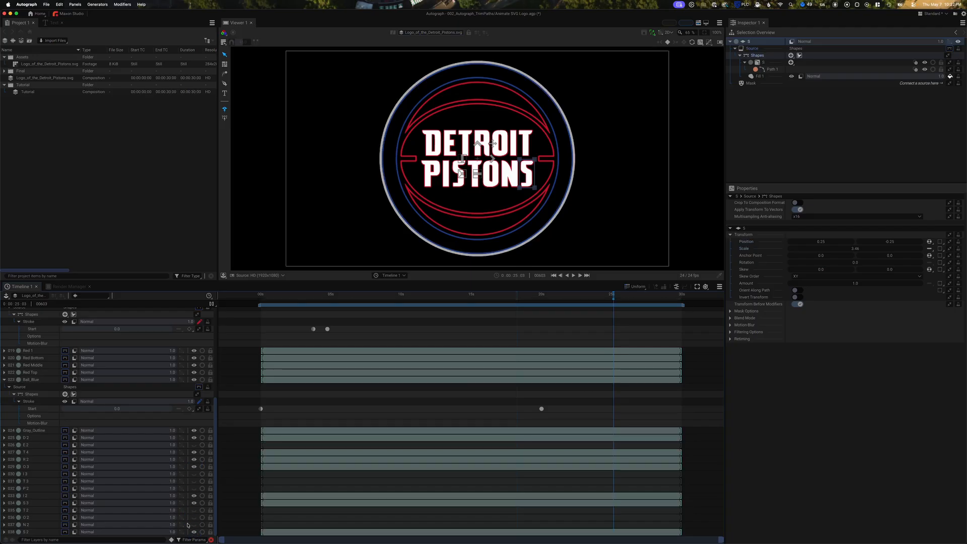
left_click(193, 524)
left_click(194, 517)
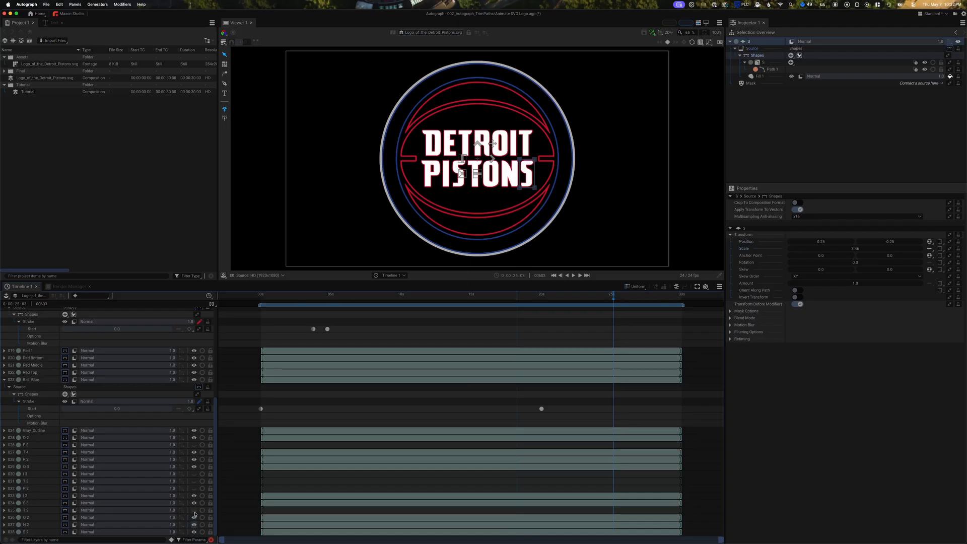
left_click(194, 510)
left_click(192, 488)
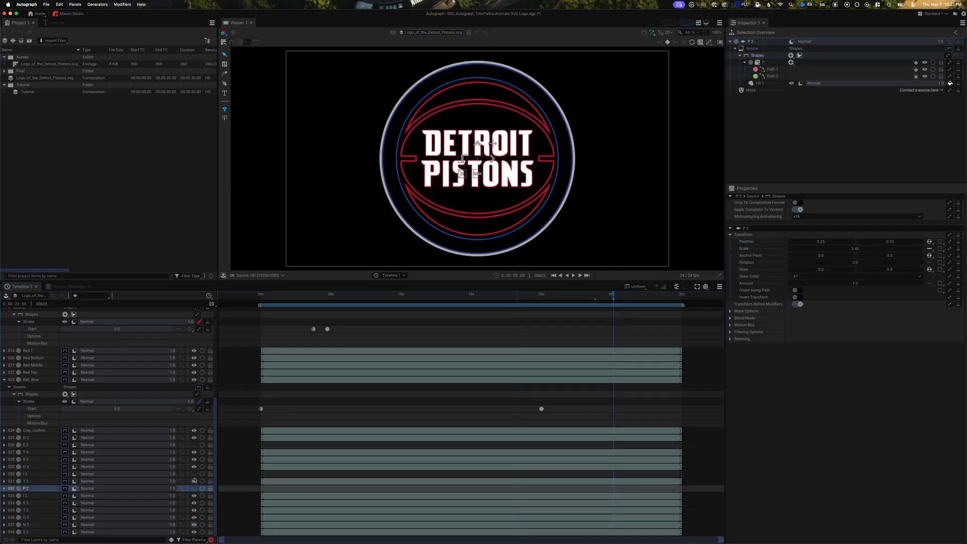
left_click(194, 474)
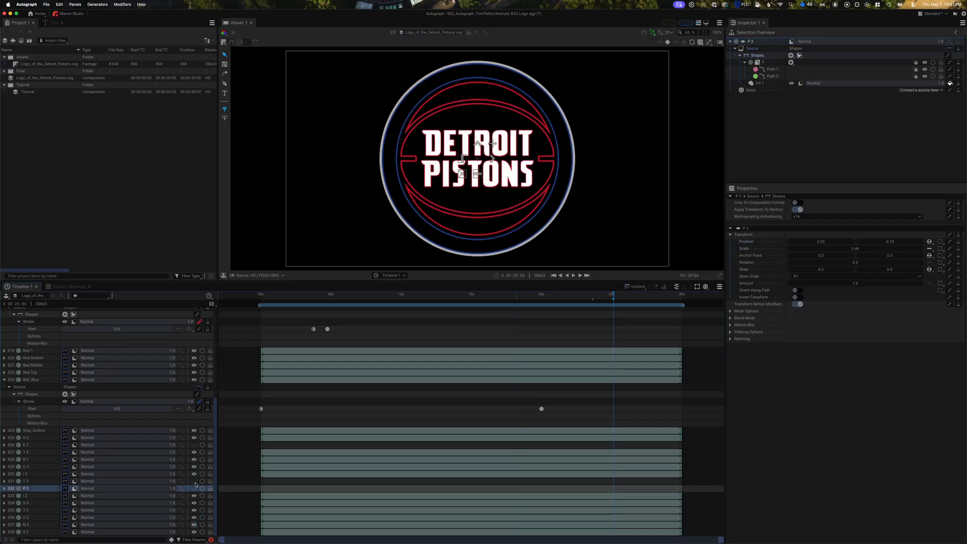
left_click(194, 481)
left_click(194, 488)
left_click(194, 444)
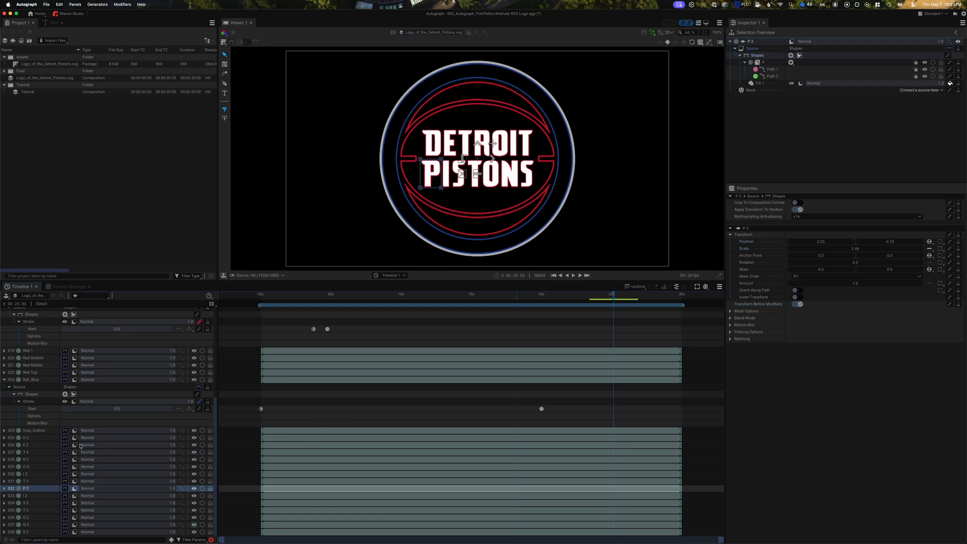
left_click(194, 431)
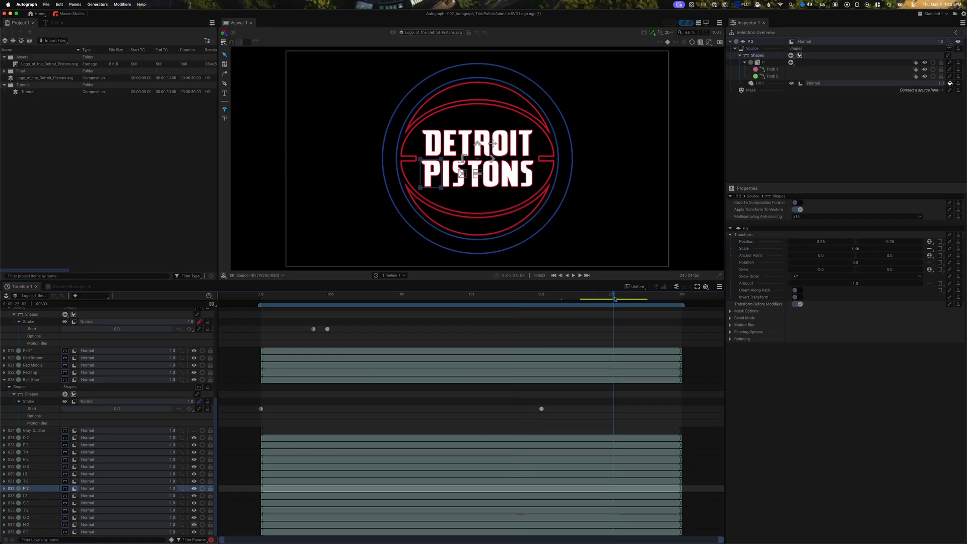
Reveal the S layer's Opacity keyframes and move the playhead to the second one at 22 seconds 2 frames
scroll(563, 325, "up", 6)
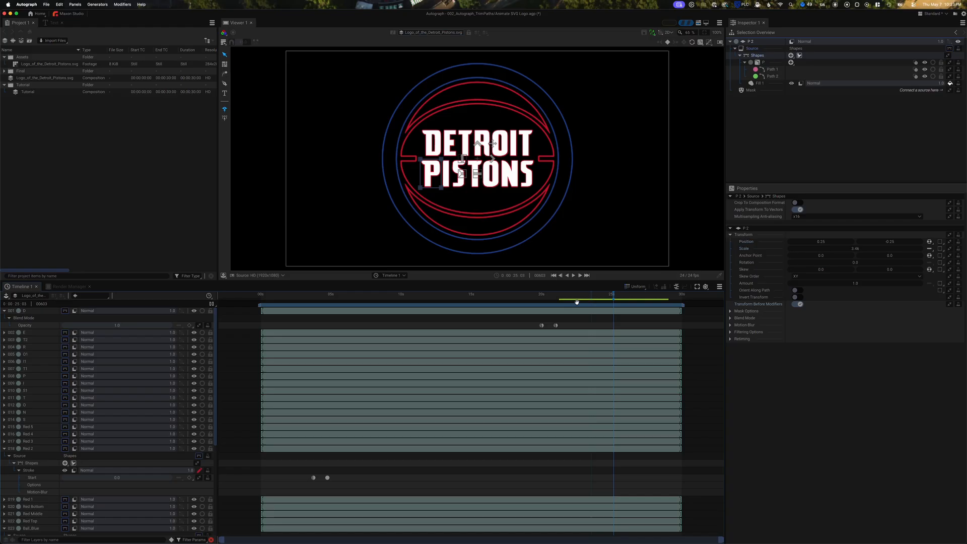
left_click(541, 296)
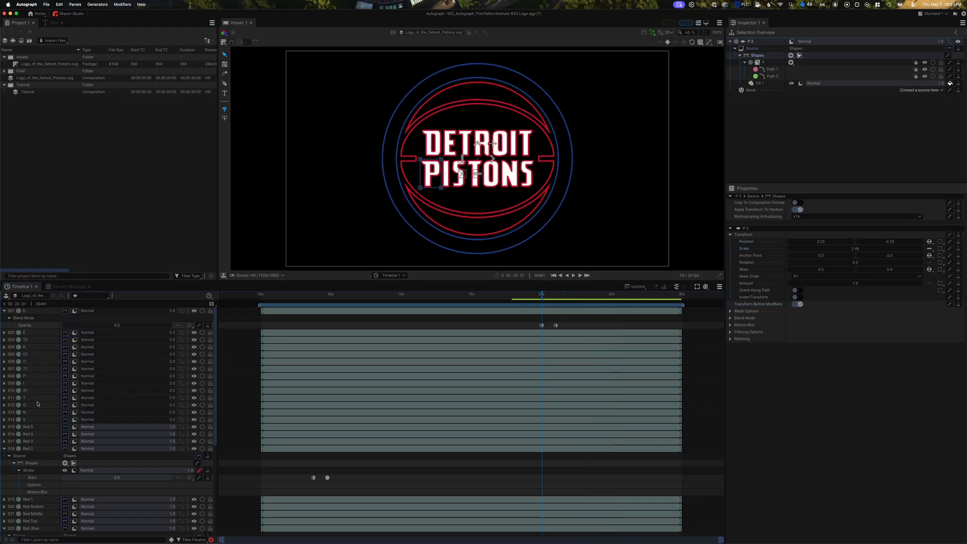
left_click(29, 419)
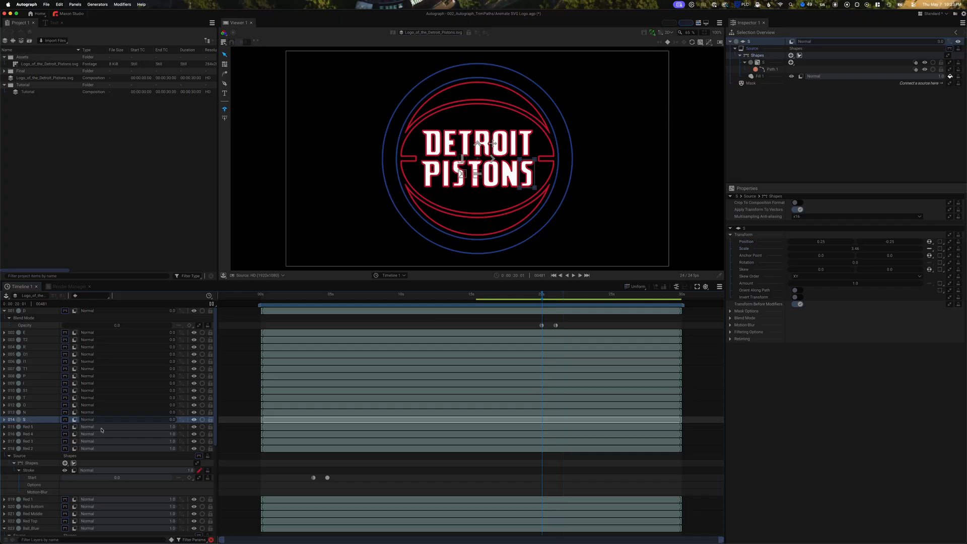
key("u")
scroll(415, 418, "down", 2)
mouse_move(556, 291)
left_mouse_down()
mouse_move(579, 297)
mouse_move(571, 297)
left_mouse_up()
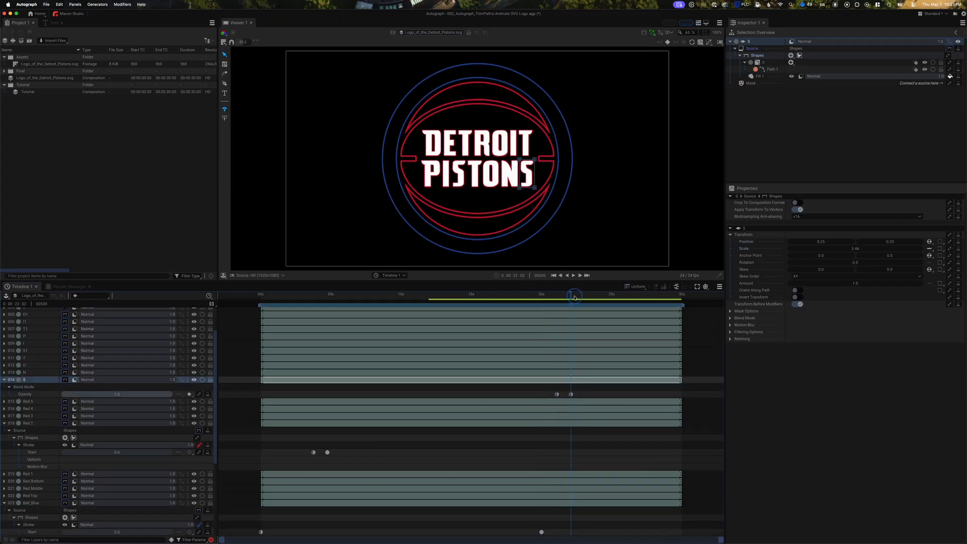
Paste the copied Opacity keyframes onto the D 2 layer at 23 seconds 2 frames and reveal them
scroll(576, 382, "down", 1)
scroll(575, 381, "down", 3)
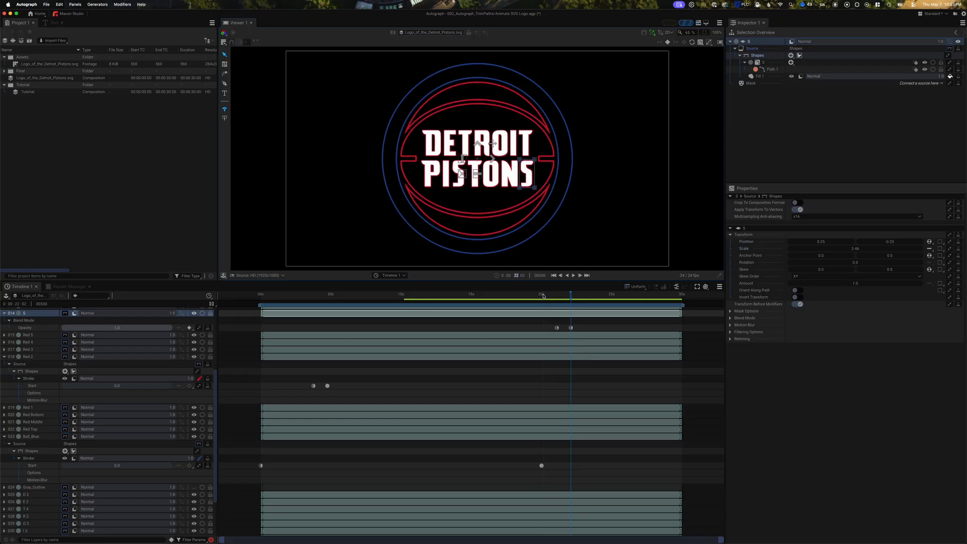
key("shift+Right")
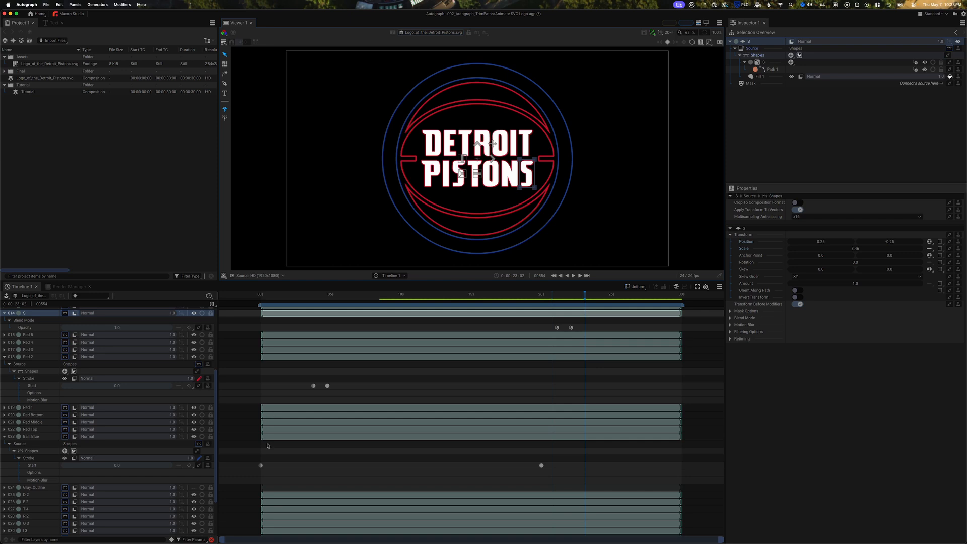
scroll(268, 448, "down", 2)
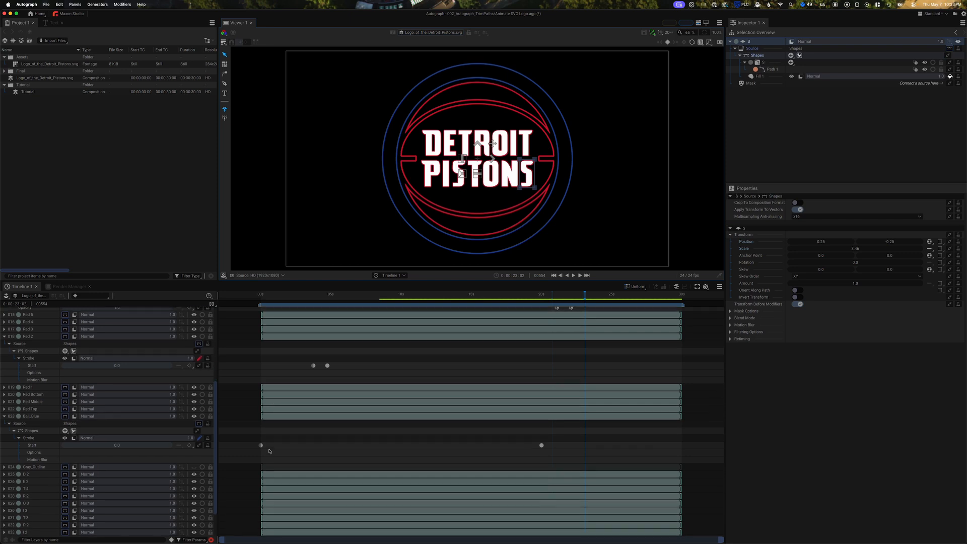
scroll(269, 451, "down", 4)
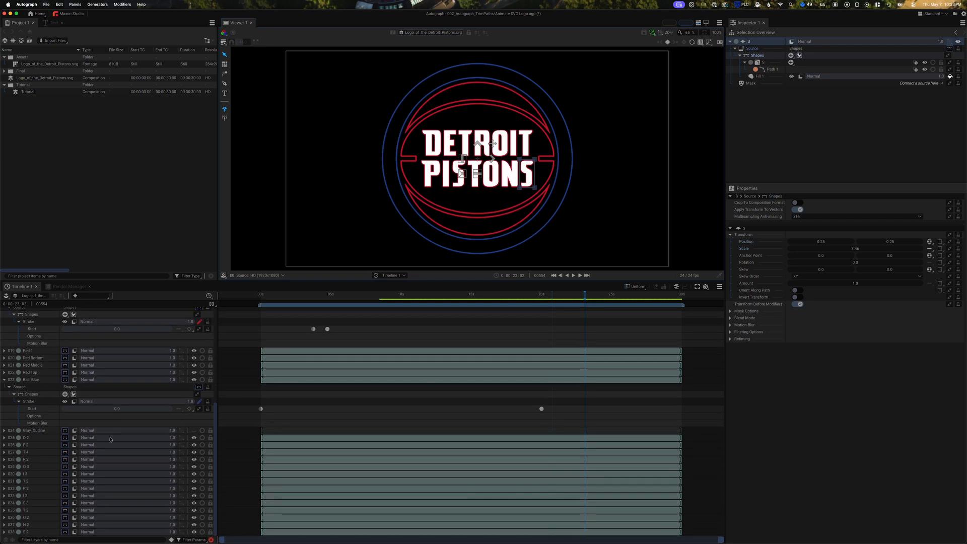
double_click(111, 439)
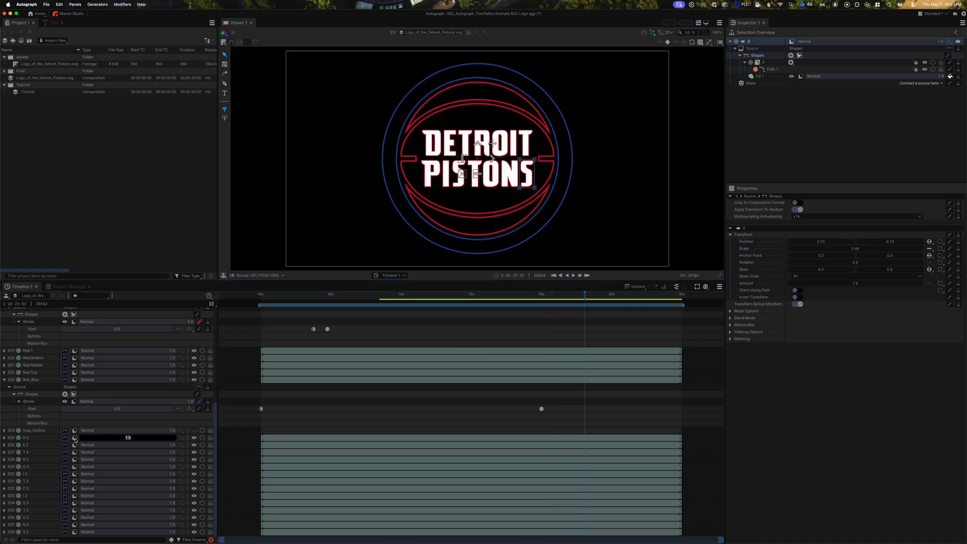
left_click(40, 439)
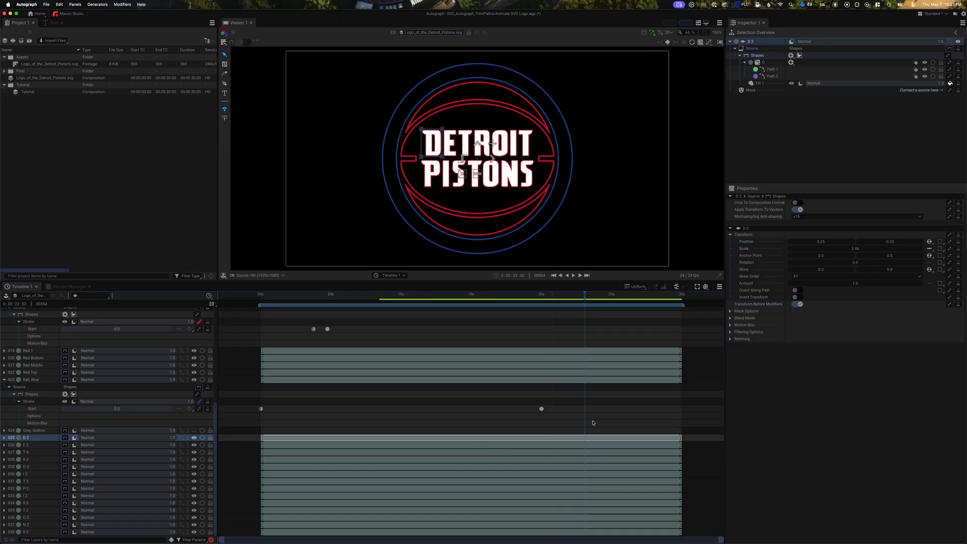
key("0")
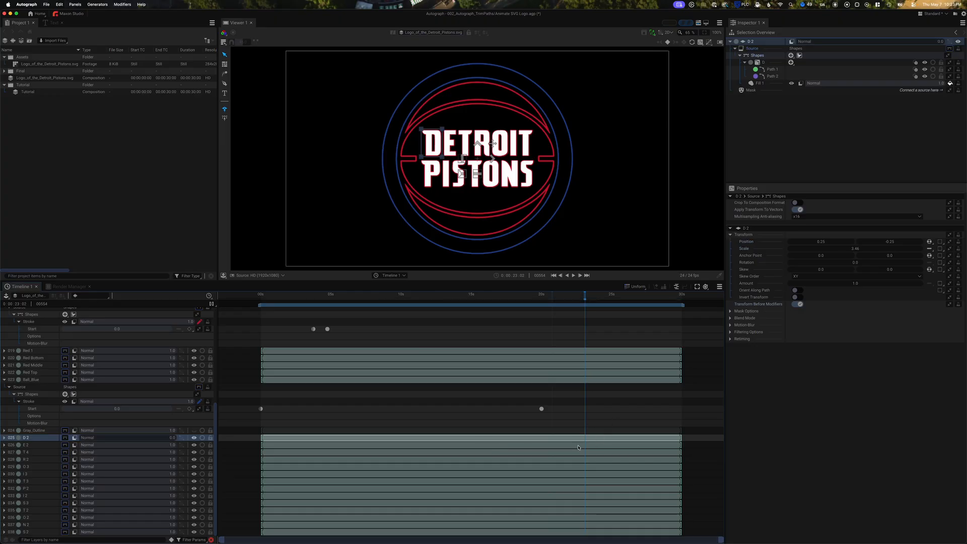
key("u")
scroll(45, 456, "down", 2)
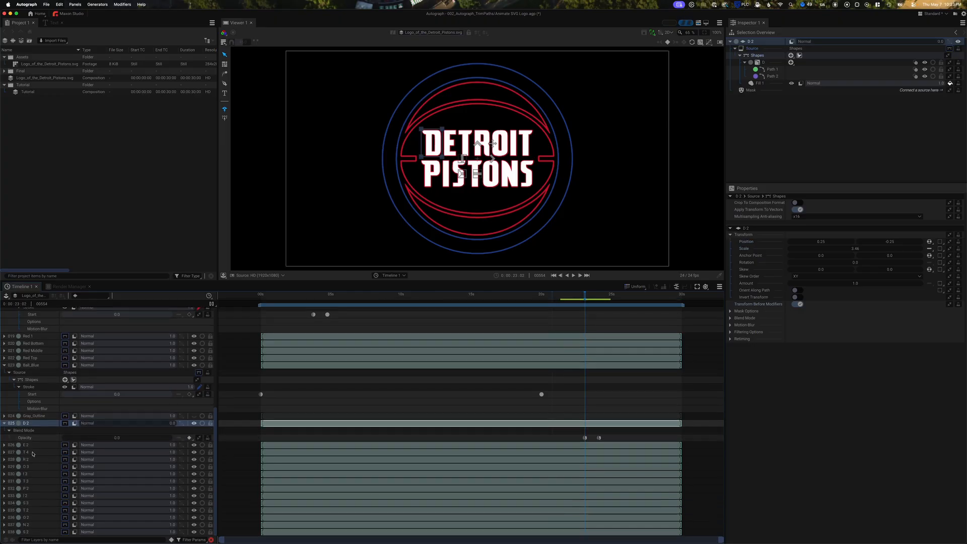
Paste the same Opacity keyframes onto all the layers from E 2 to S 2 at 23 seconds 2 frames and reveal them
left_click(31, 446)
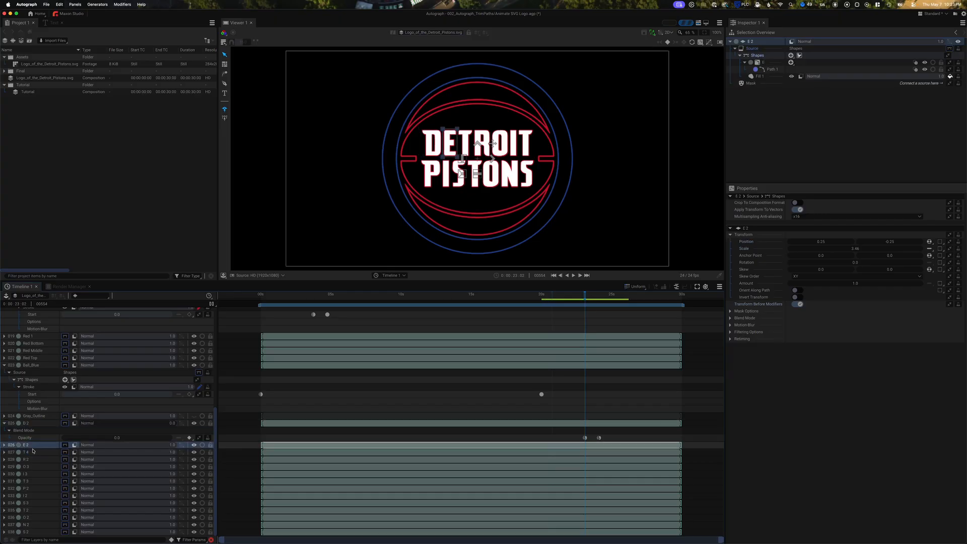
left_click(29, 532, "shift")
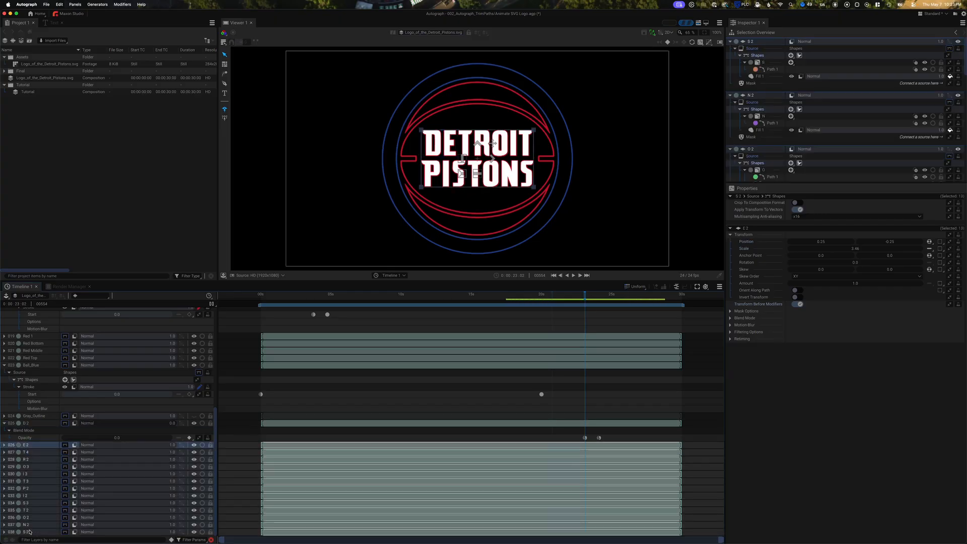
key("super+v")
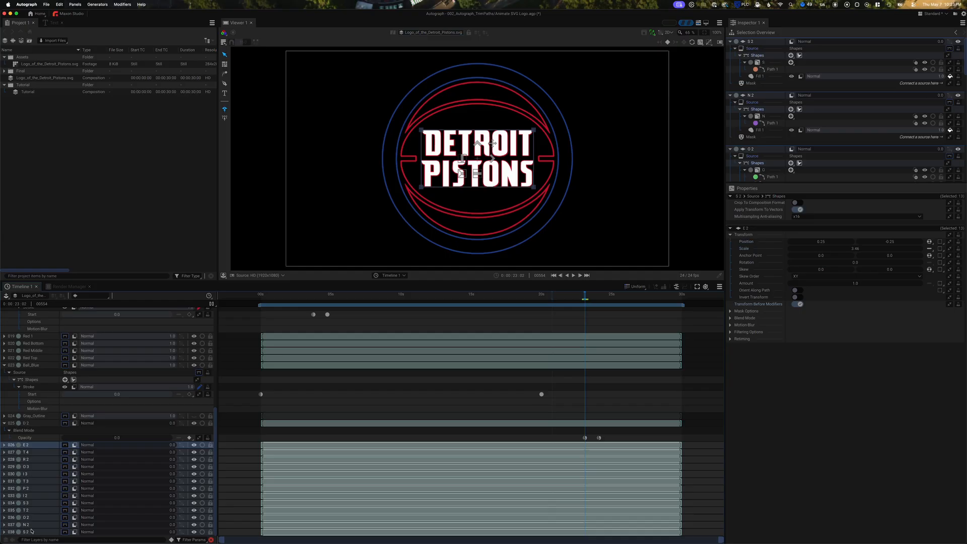
key("u")
scroll(630, 437, "down", 5)
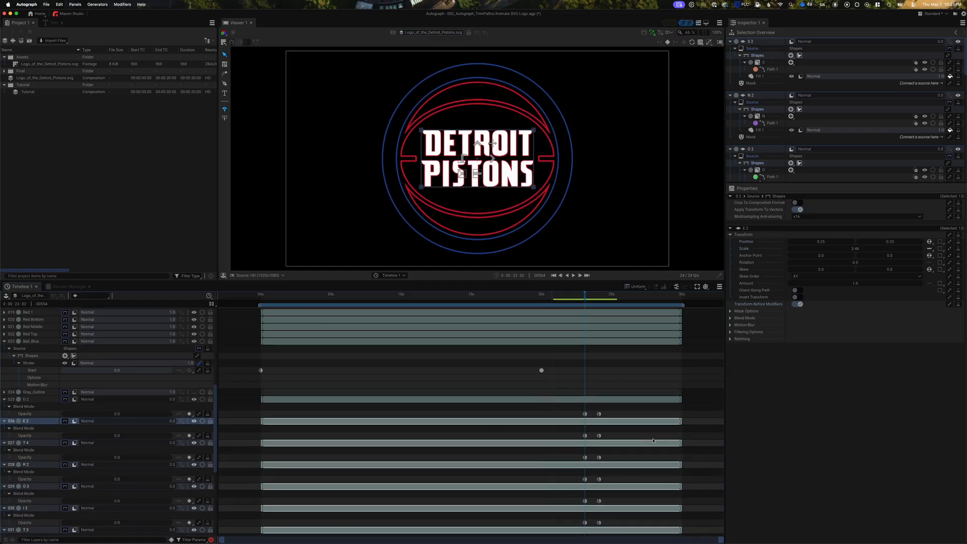
scroll(630, 438, "down", 4)
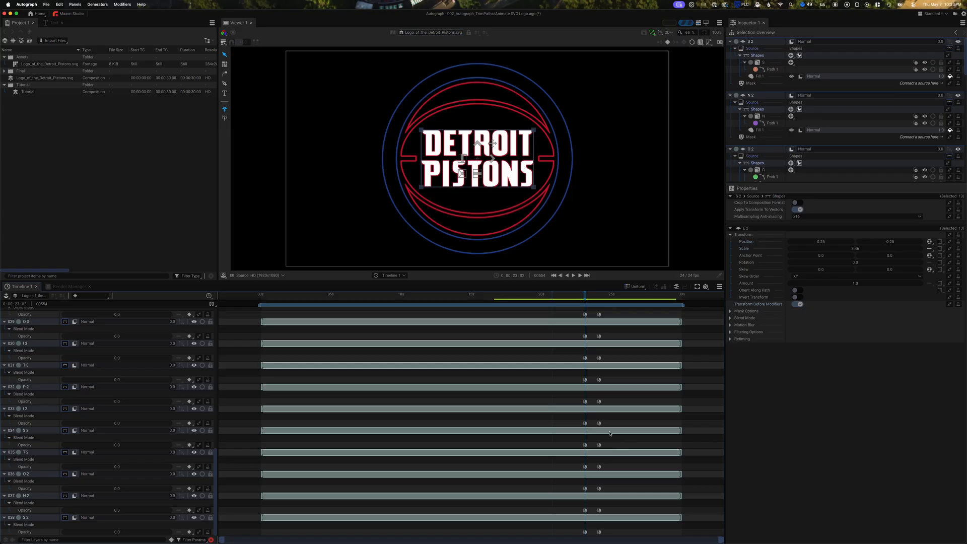
Play the composition from about 19 seconds to review the fade of the second letter set
scroll(610, 433, "up", 5)
scroll(607, 429, "up", 4)
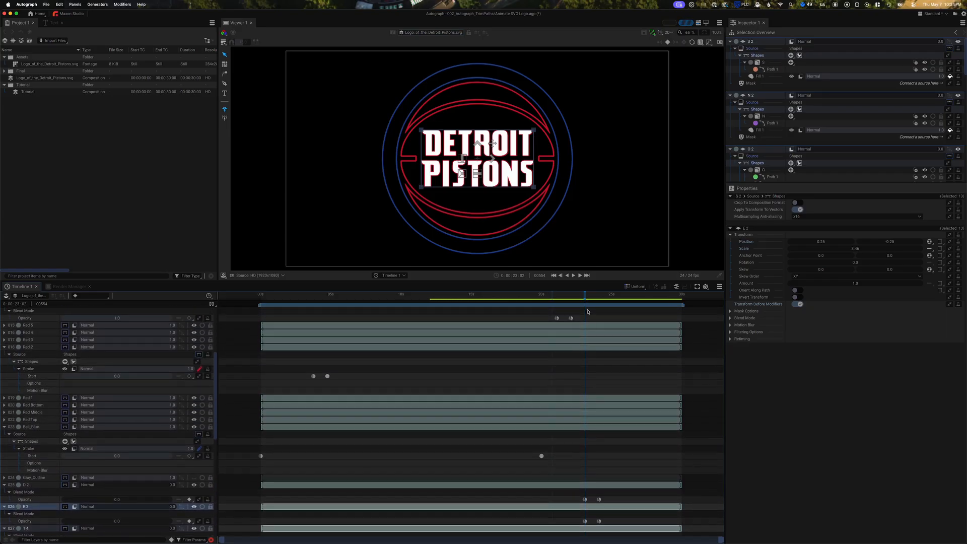
left_click_drag(579, 297, 528, 297)
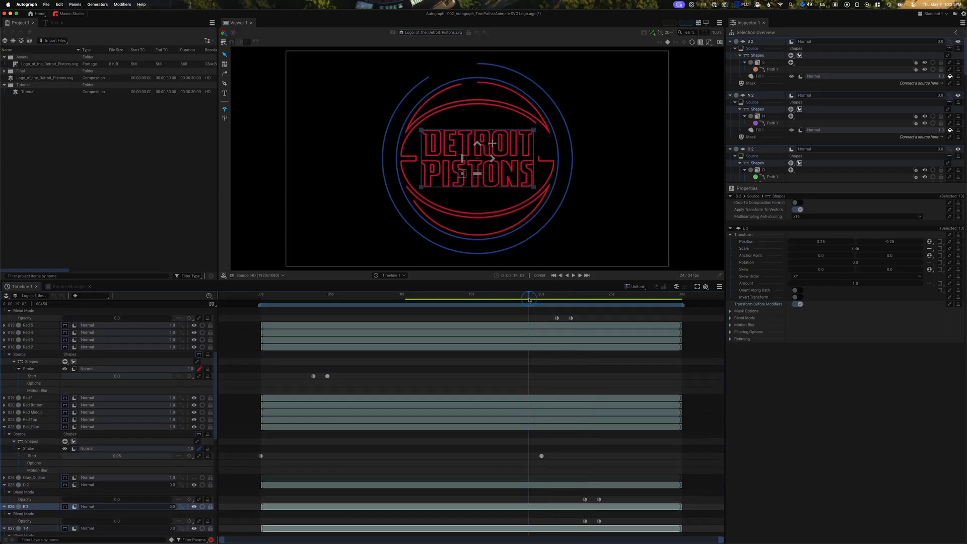
key("space")
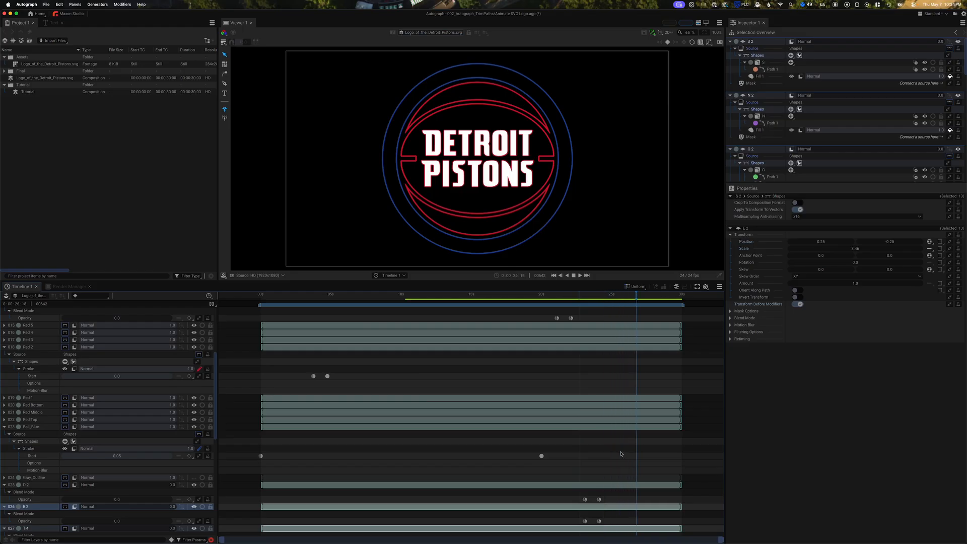
key("space")
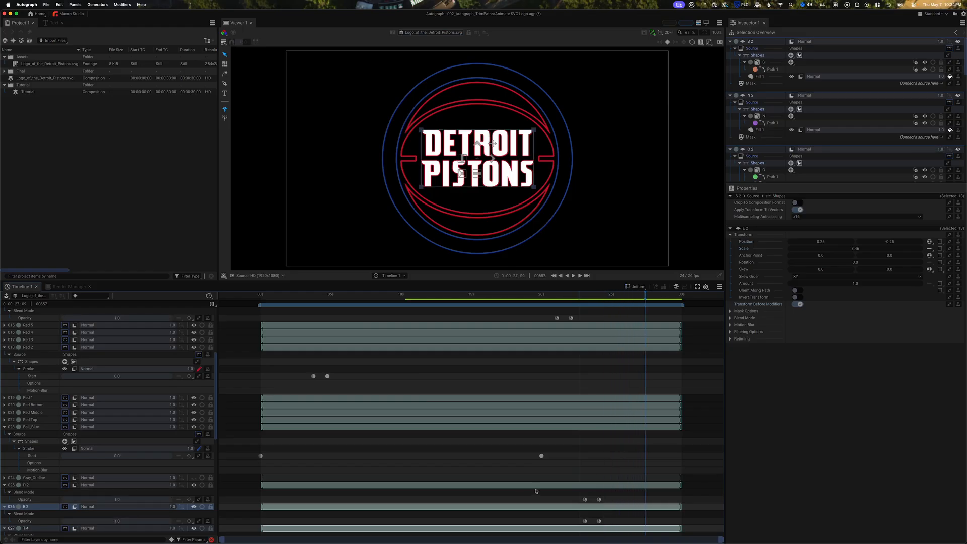
Add a Glow modifier to the D 2 layer's source and expand its modifier list
left_click(38, 485)
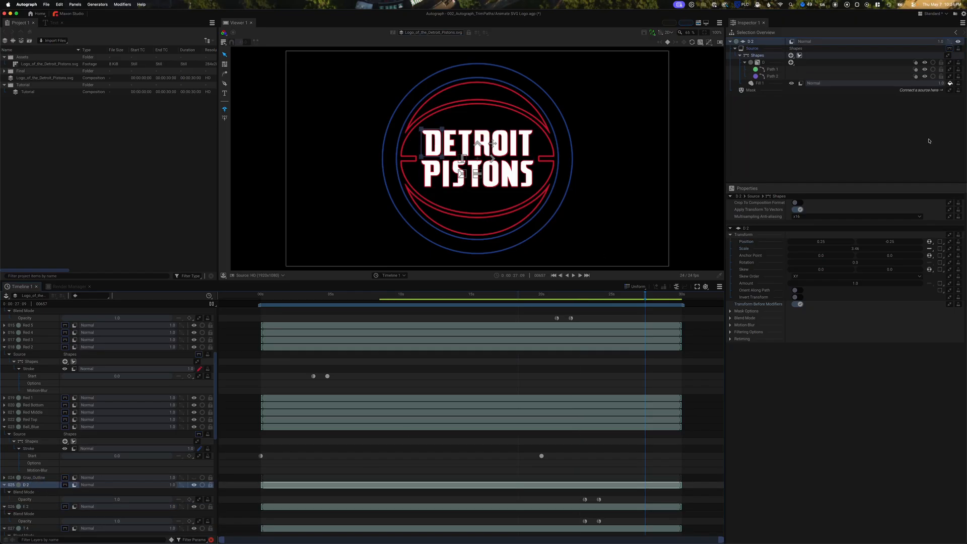
left_click(960, 51)
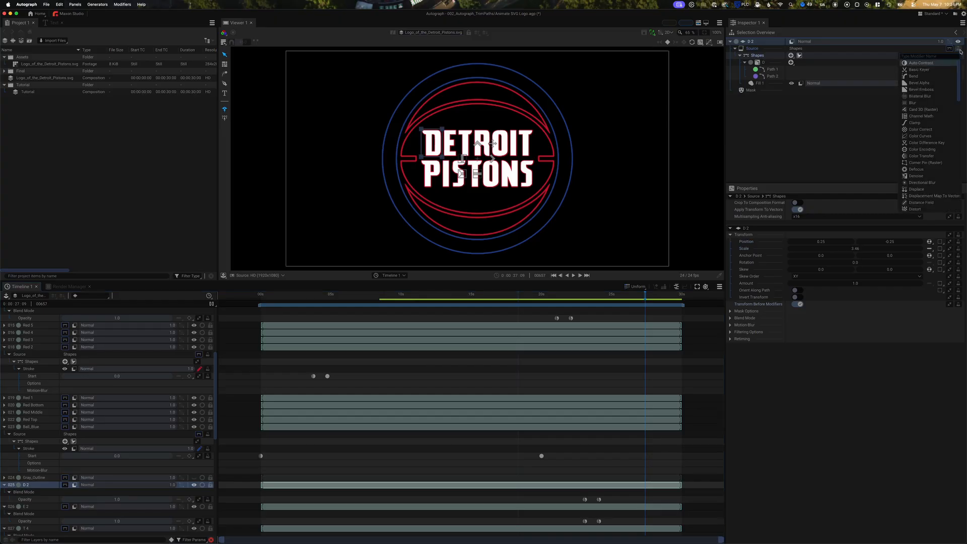
type("glow")
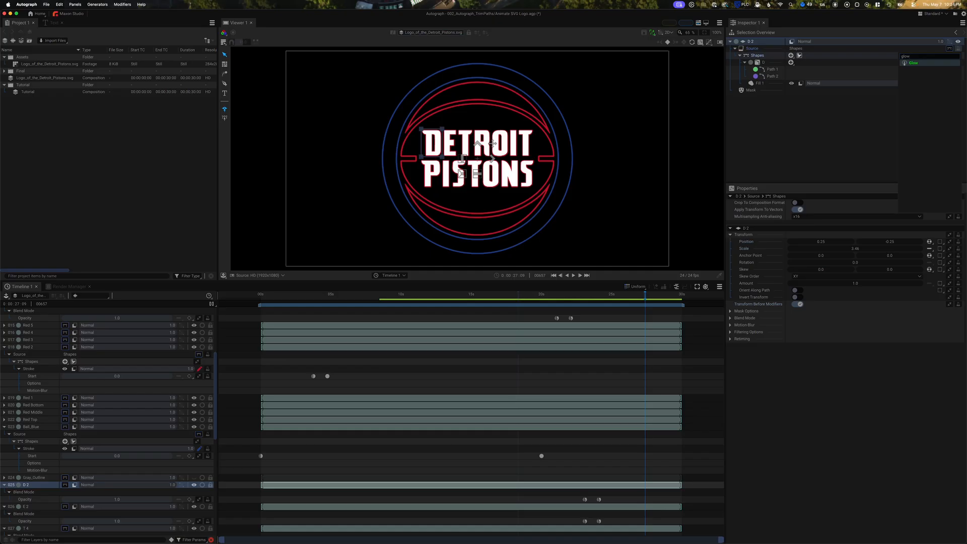
key("Return")
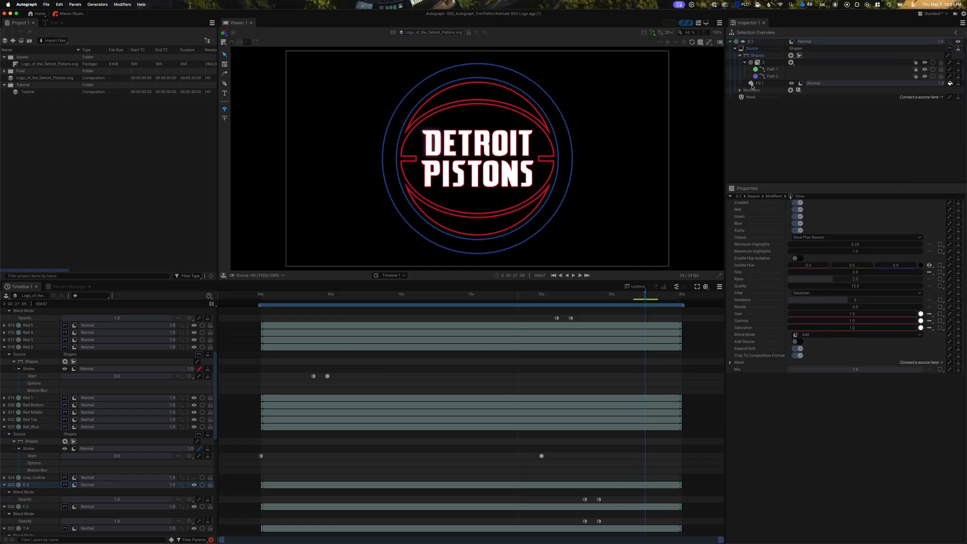
left_click(741, 90)
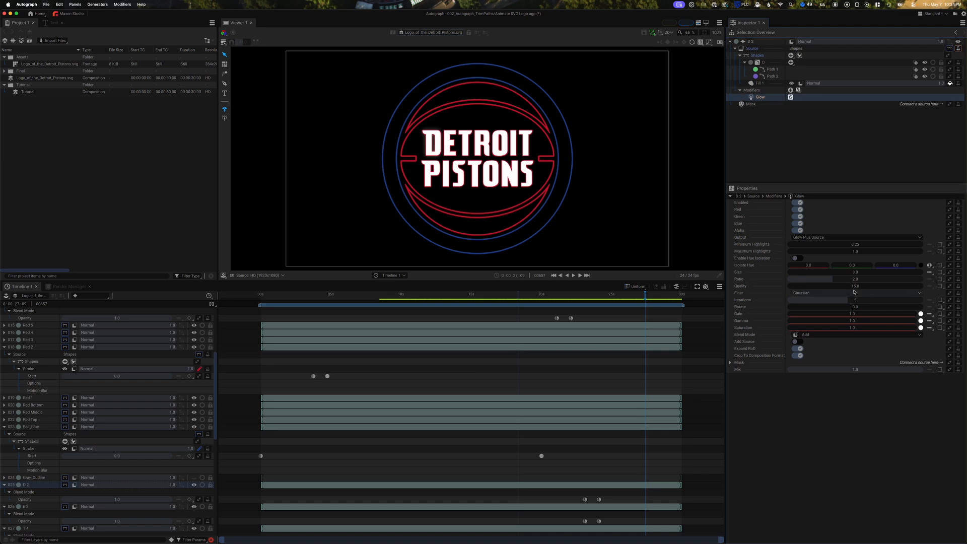
Set the D 2 layer's Glow Size to 8 and its Gain to 2
left_click(855, 273)
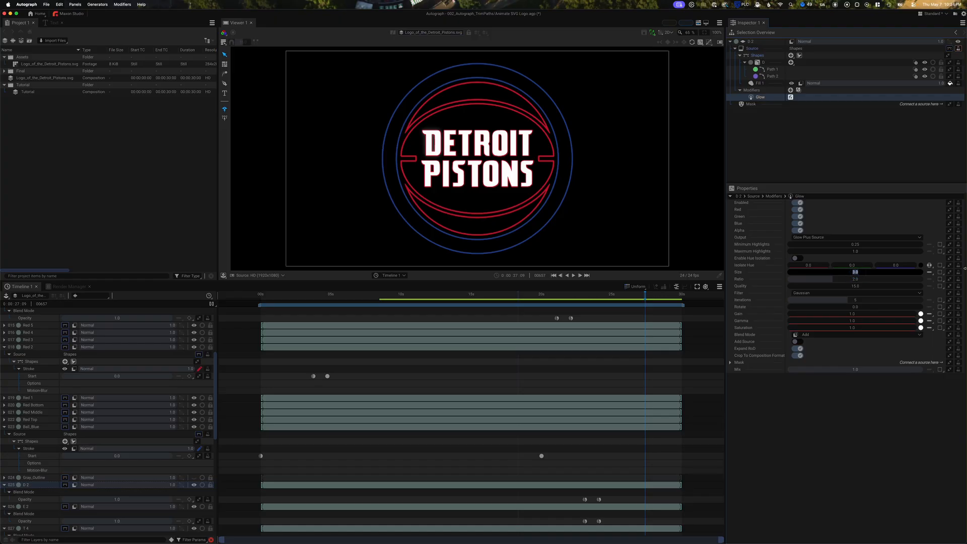
type("8")
key("Return")
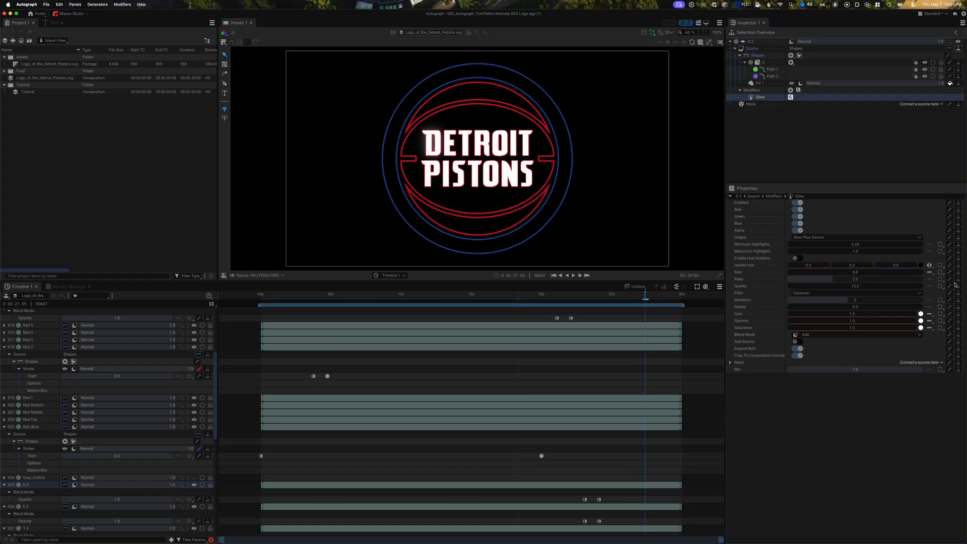
left_click(857, 315)
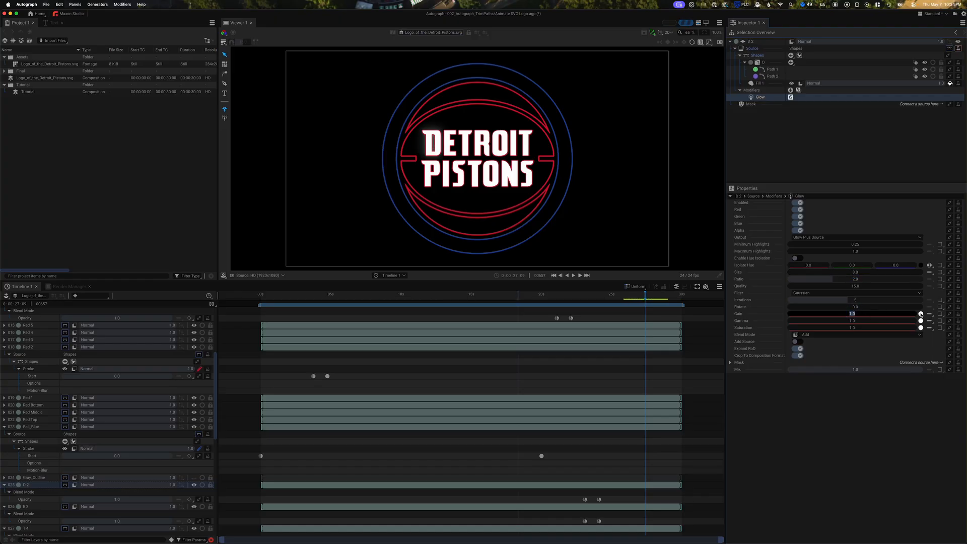
type("2")
key("Return")
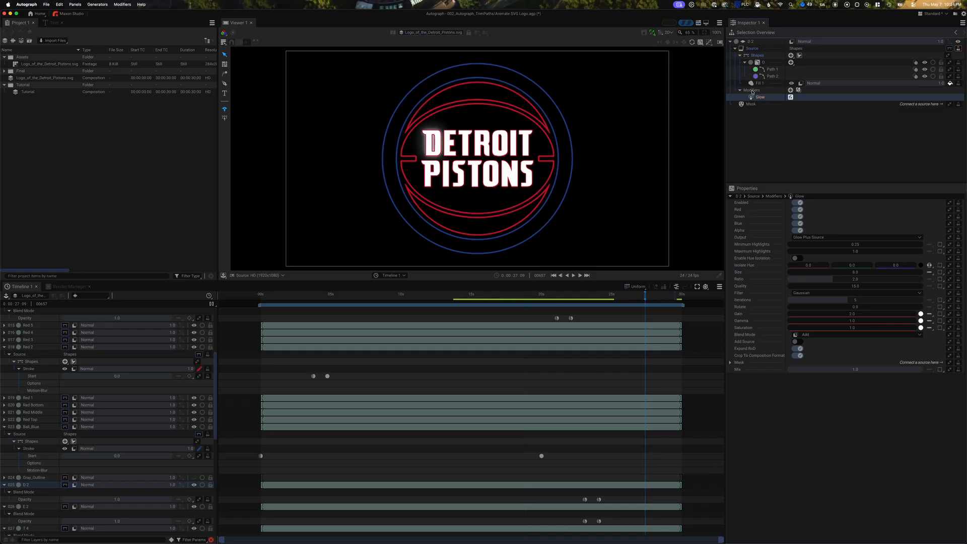
Copy the D 2 layer's modifiers with the Glow and paste them onto all the layers from E 2 to S 2
left_click(751, 90)
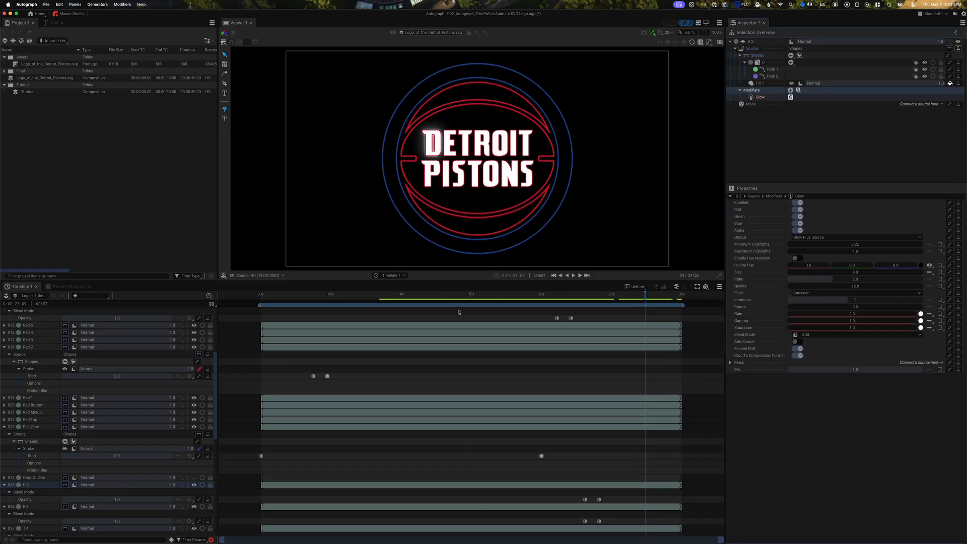
scroll(44, 468, "down", 3)
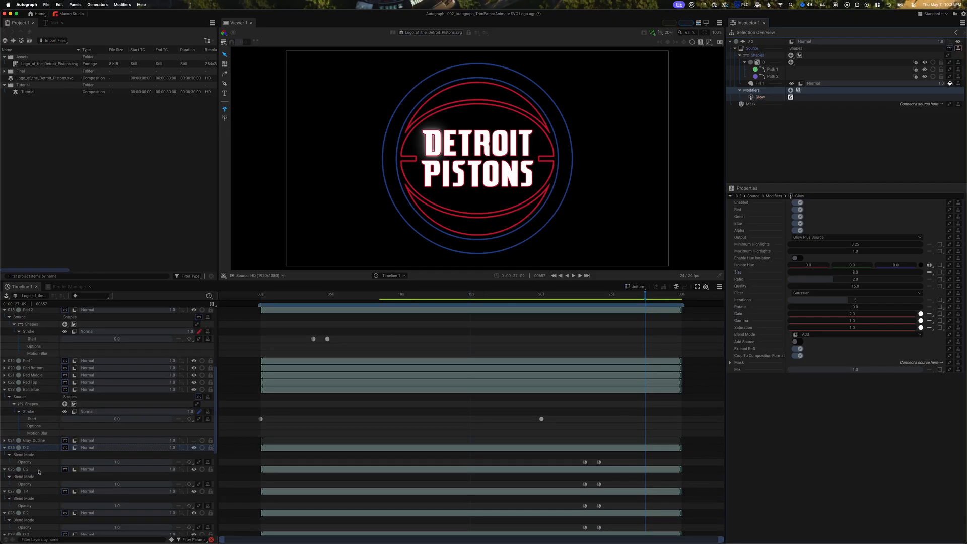
left_click(38, 471)
scroll(43, 466, "down", 15)
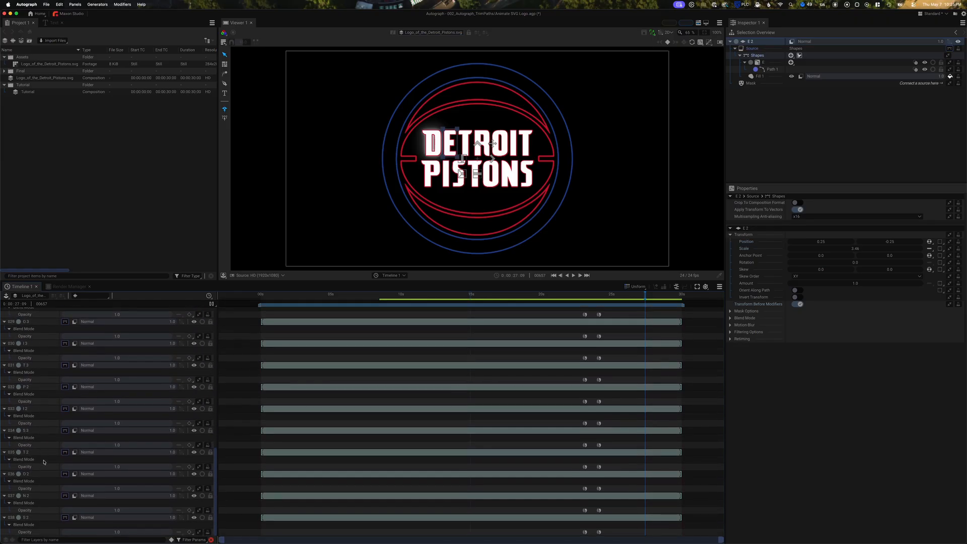
left_click(32, 520, "shift")
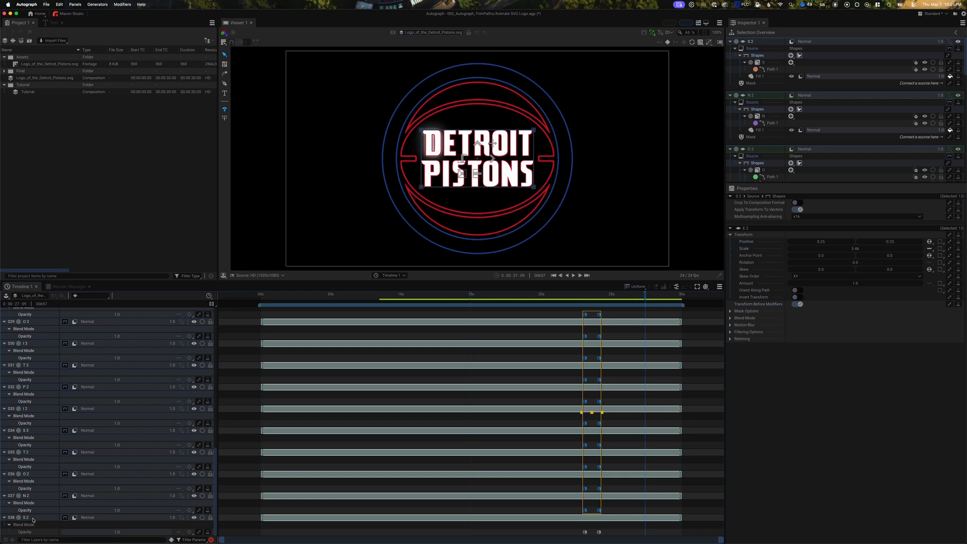
key("super+v")
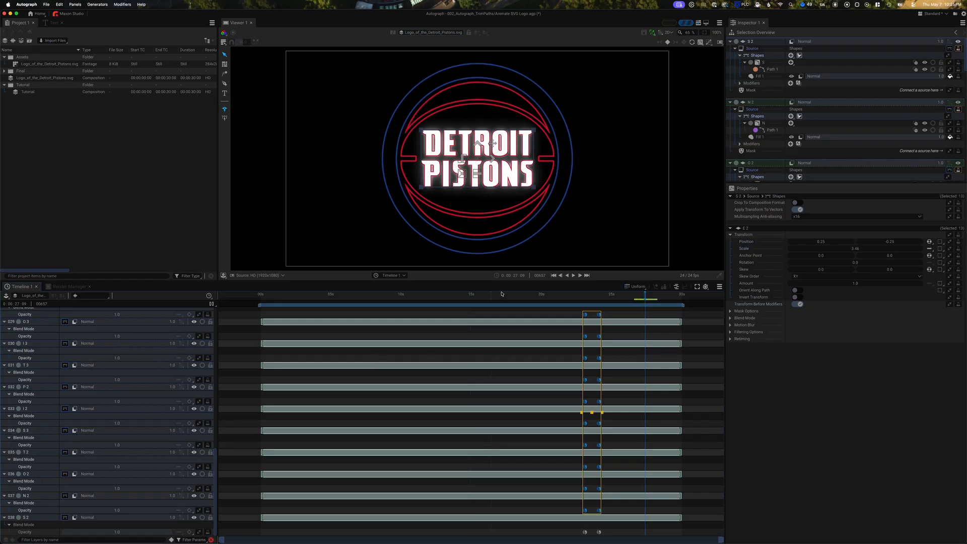
Play the composition from about 18 to 19 seconds onward to review the glowing letters' fade-in
left_click(520, 296)
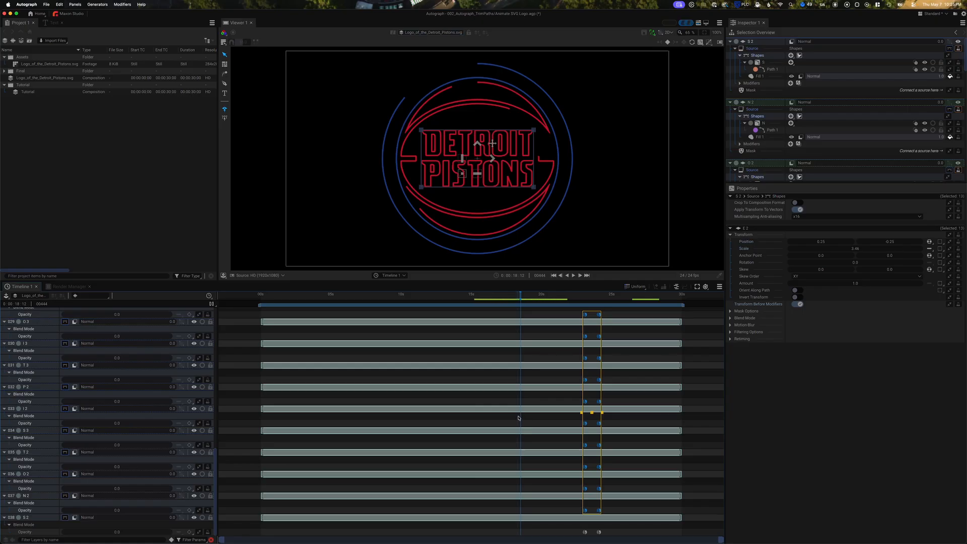
key("space")
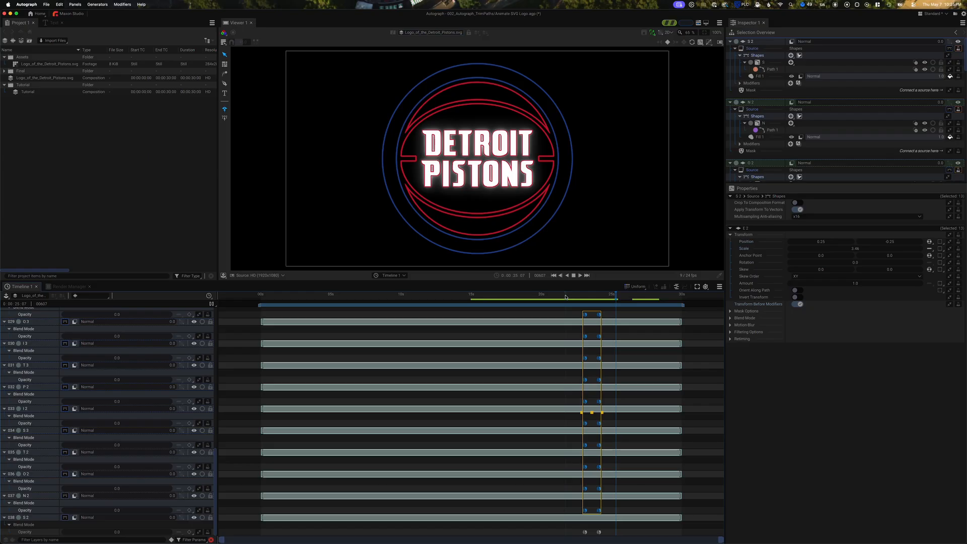
left_click(531, 297)
key("space")
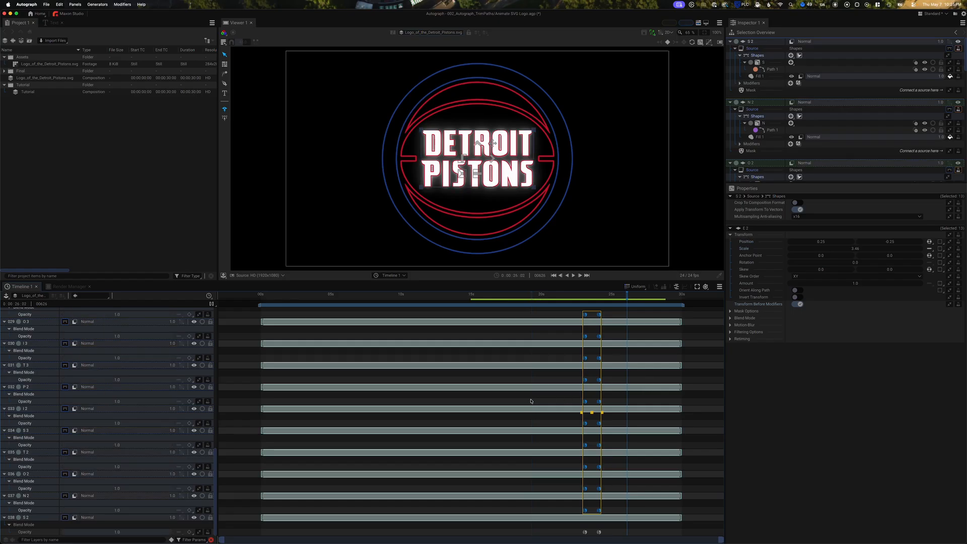
scroll(518, 355, "up", 10)
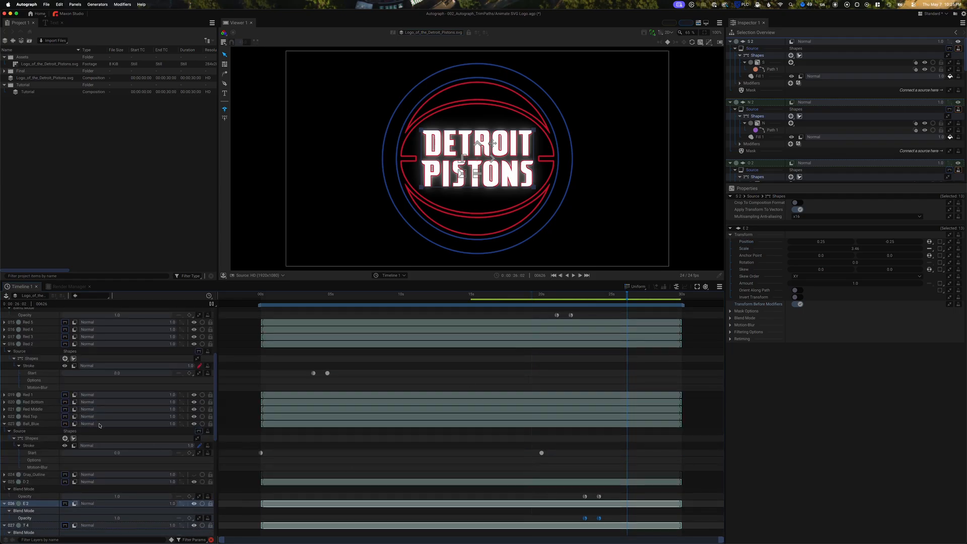
Add a Glow modifier to the Ball_Blue layer's source and expand its modifier list
double_click(99, 425)
left_click(33, 425)
left_click(960, 50)
type("glow")
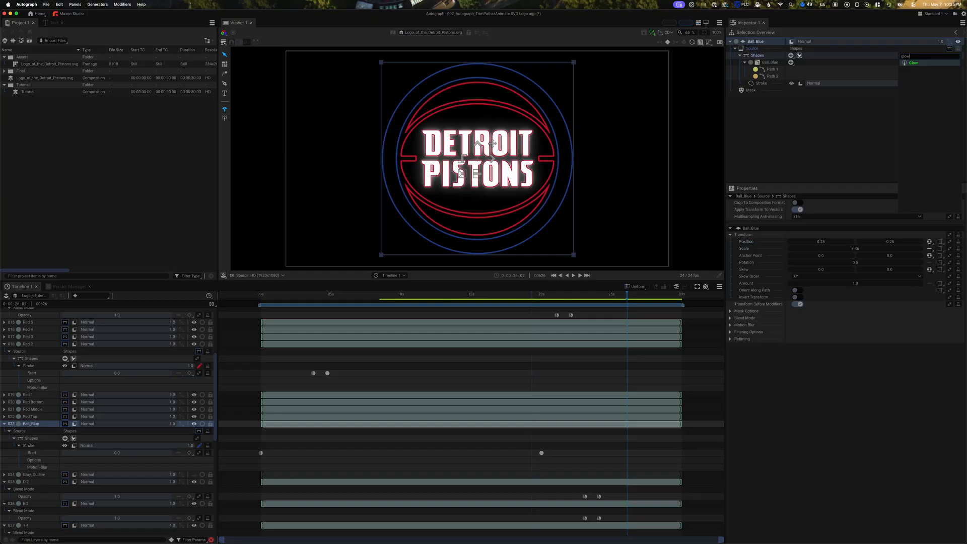
key("Return")
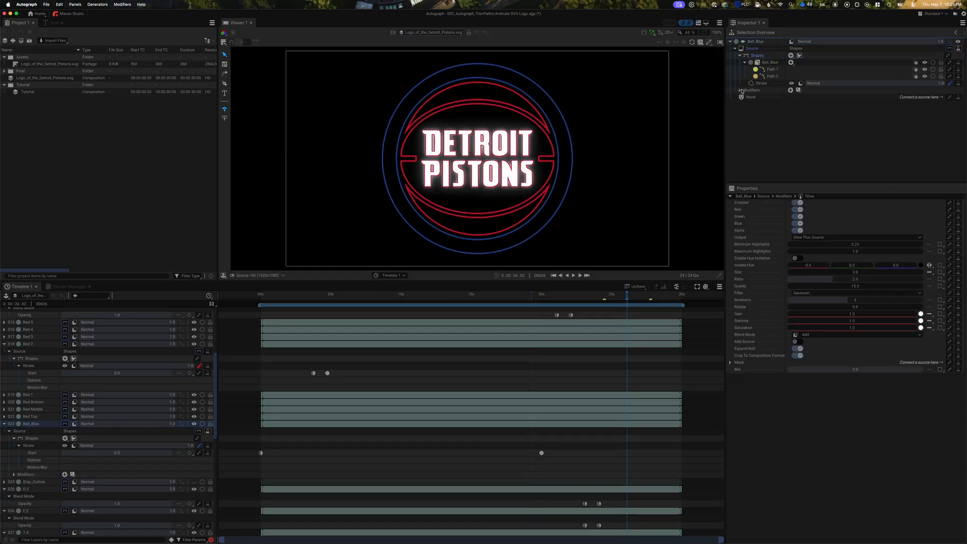
left_click(741, 90)
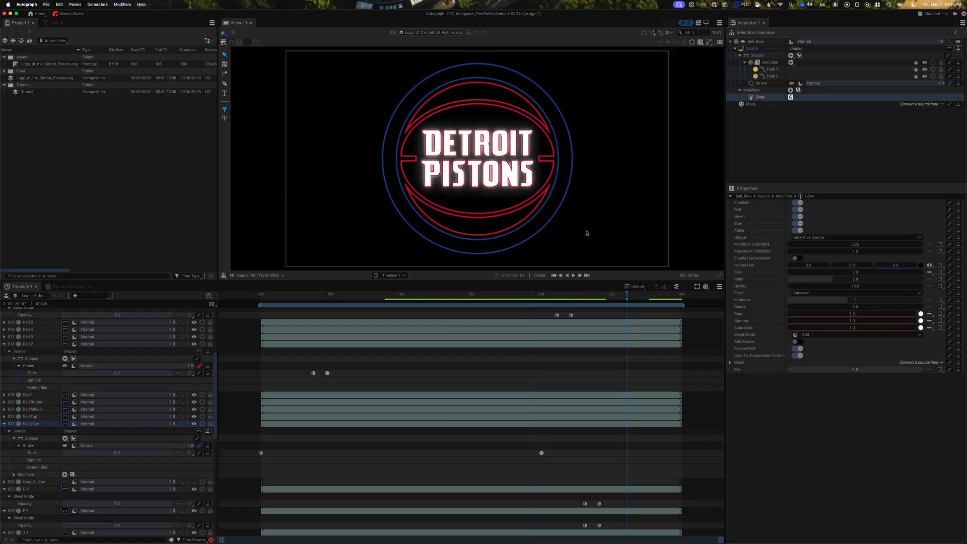
Set the Ball_Blue Glow's Minimum Highlights to 1.22 and its Maximum Highlights to 0.94
double_click(825, 246)
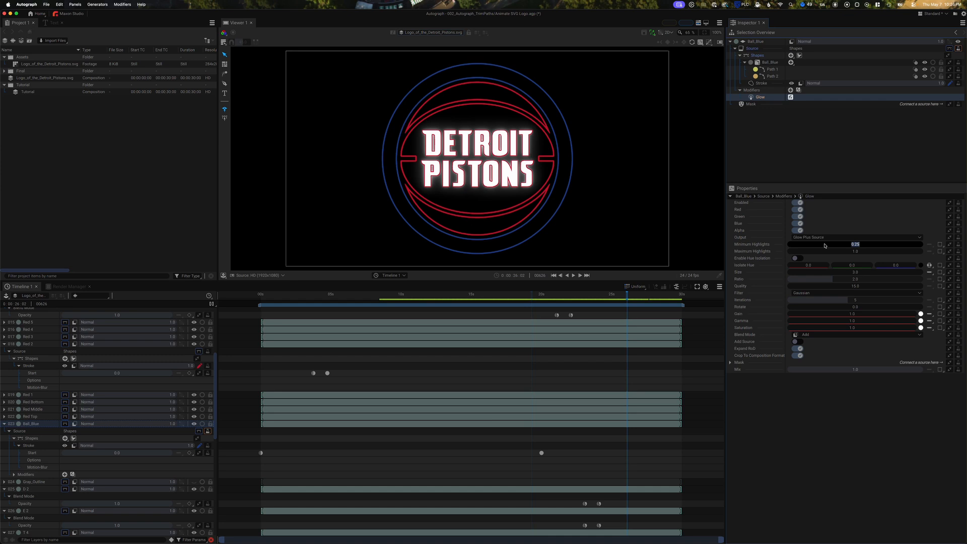
type("1.2")
key("Tab")
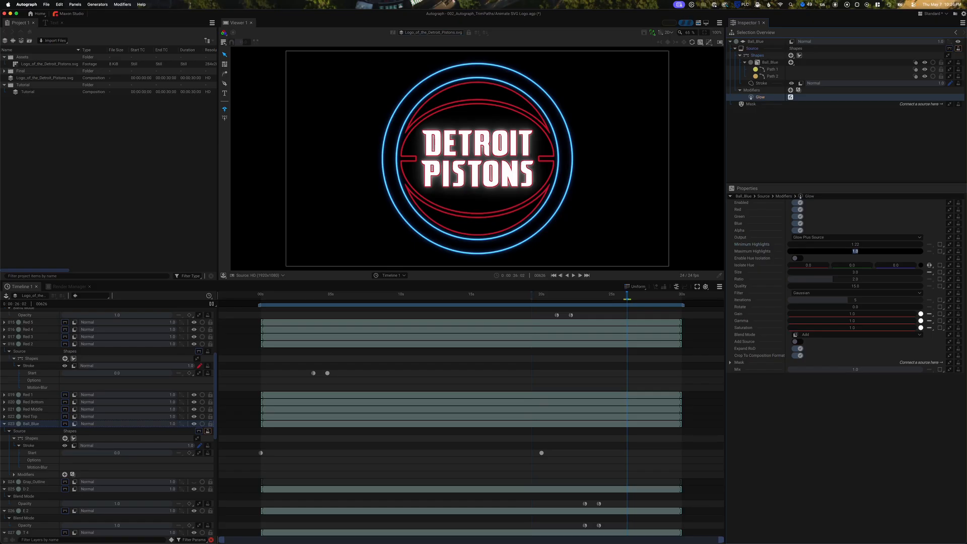
key("BackSpace")
type("94")
key("Return")
Set the Ball_Blue layer's Glow Size to 9 and its Gain to 1.65
left_click(868, 273)
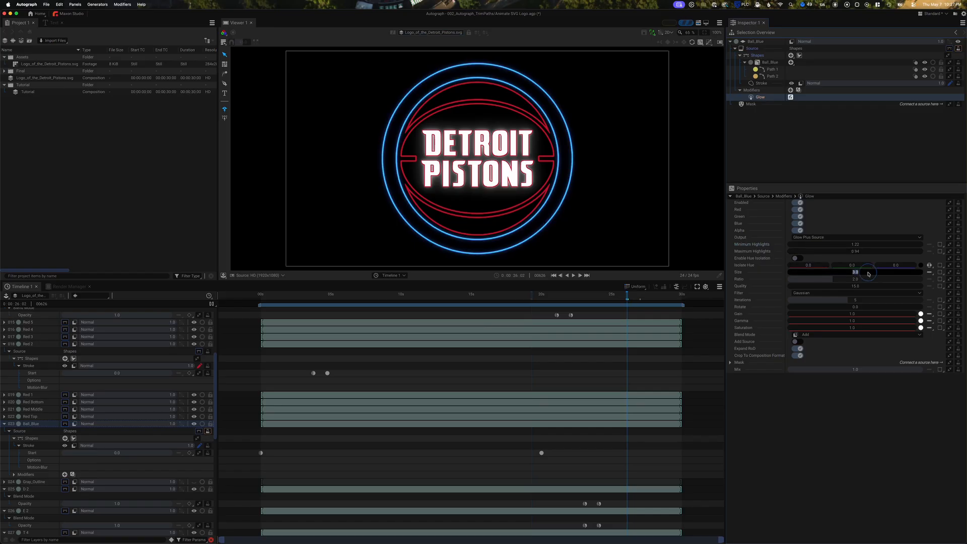
type("9")
key("Tab")
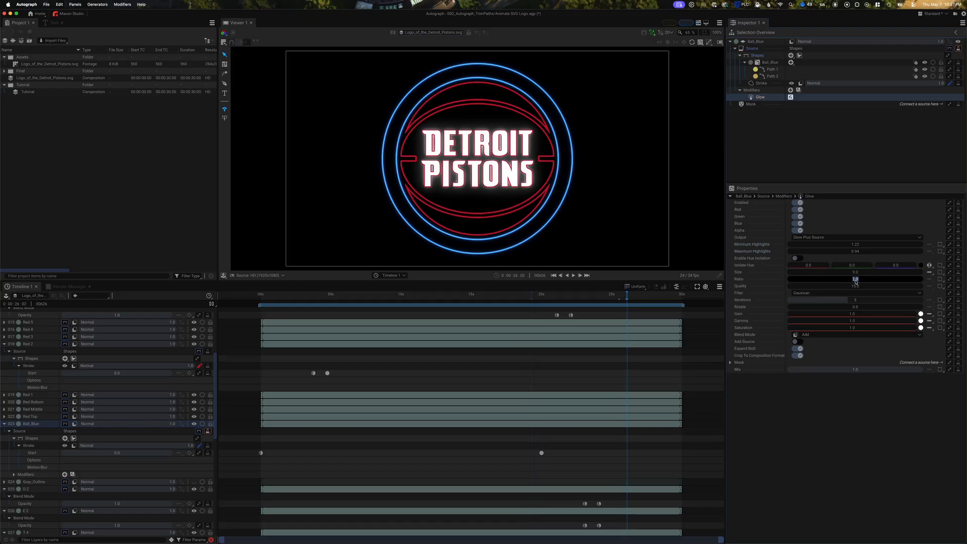
left_click(852, 316)
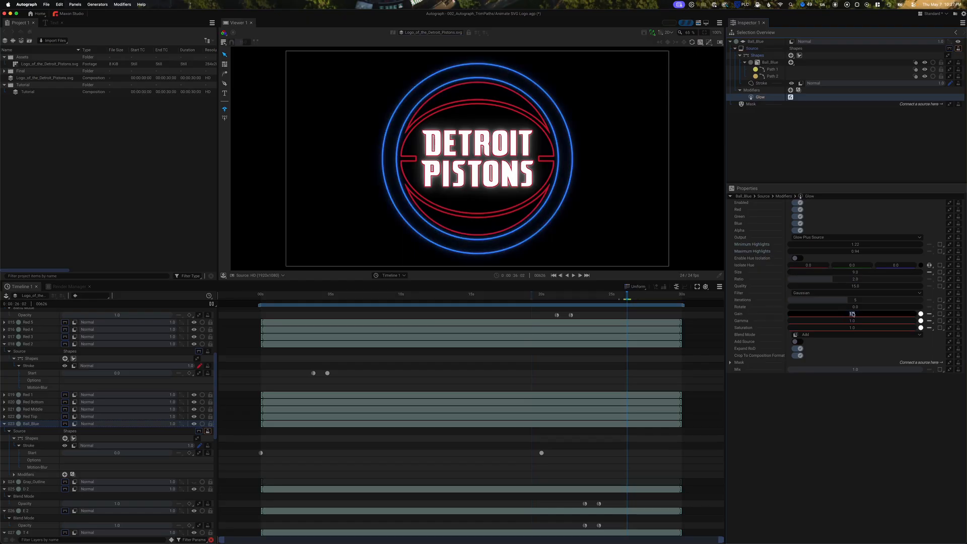
type("1")
Set the Ball_Blue layer's Glow Iterations to 10
left_click(856, 301)
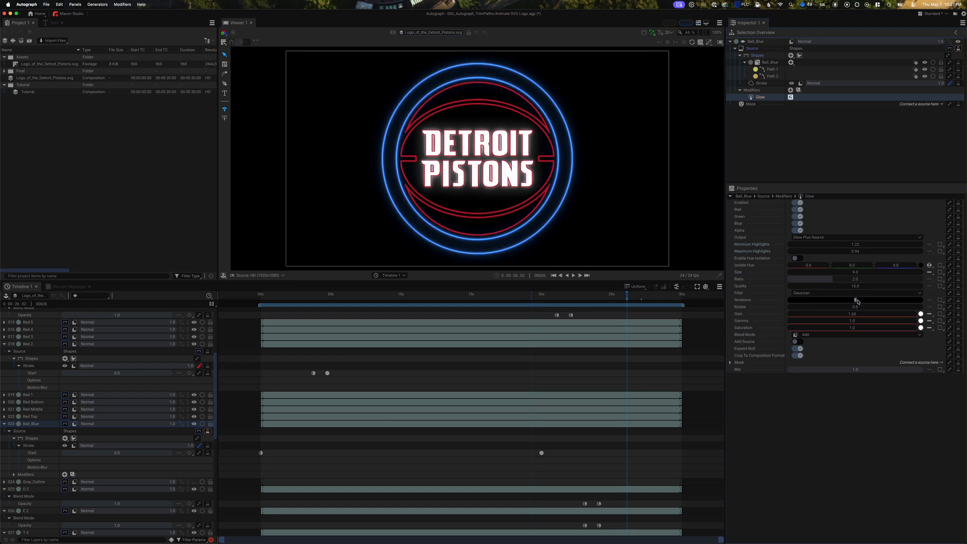
type("10")
key("Return")
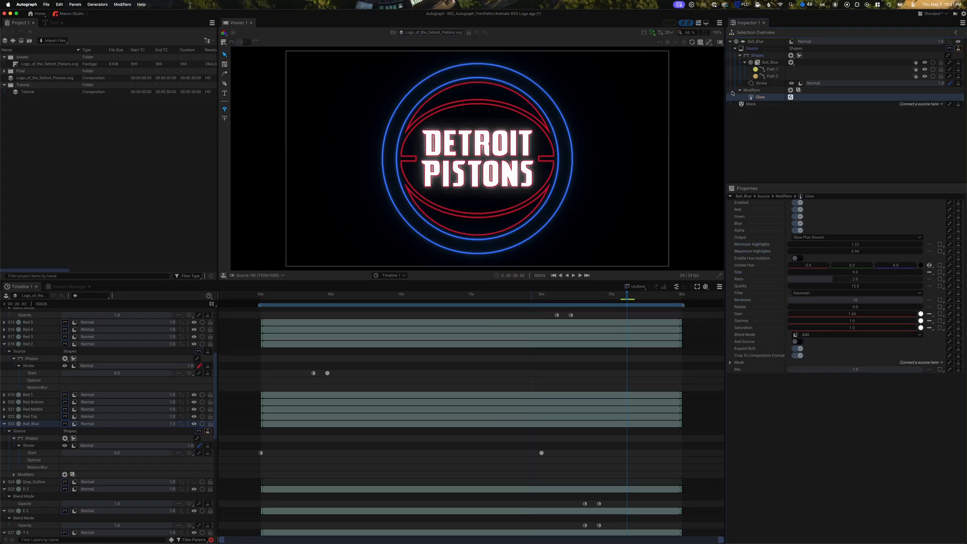
Copy the Ball_Blue layer's modifiers with the Glow, paste them onto all the layers from Red Top to Red 5, and clear the selection
left_click(753, 92)
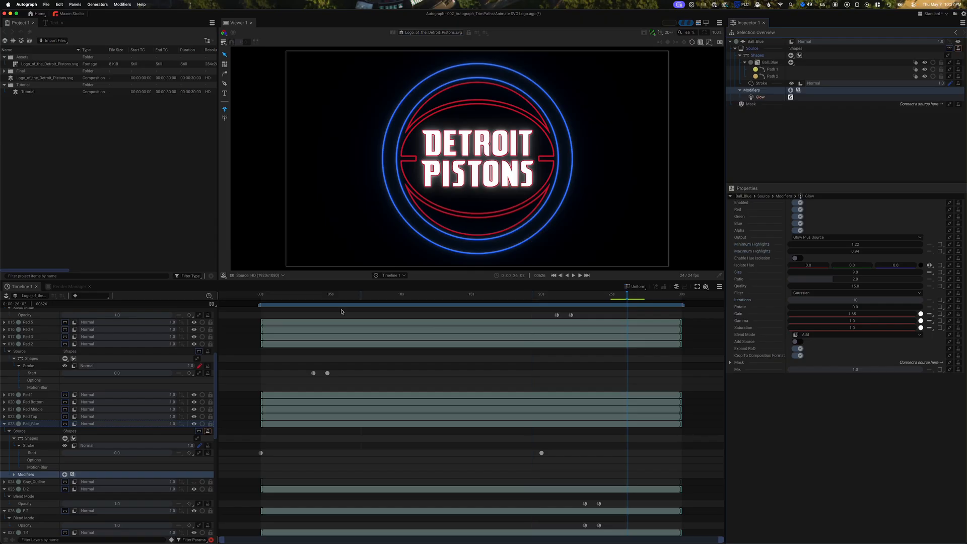
left_click(30, 416)
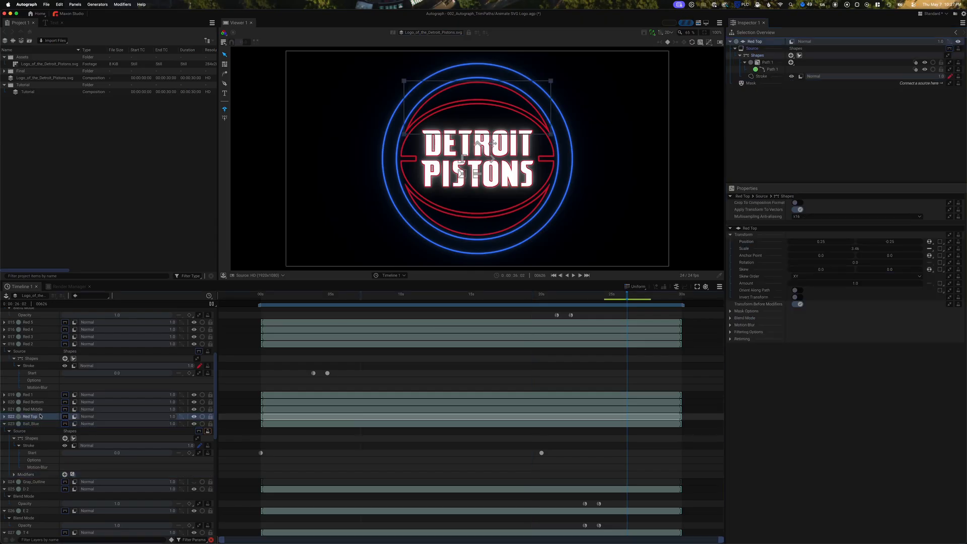
scroll(41, 416, "up", 5)
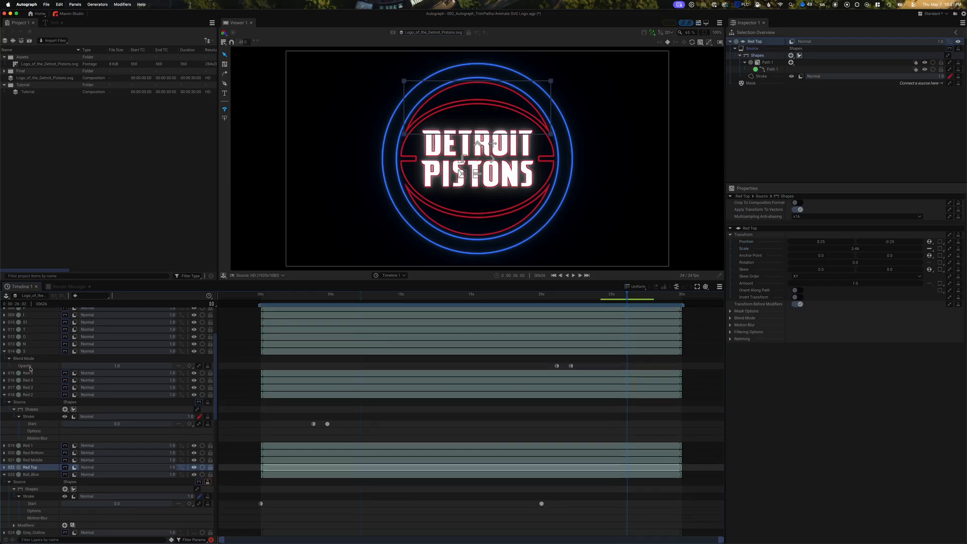
left_click(29, 373, "shift")
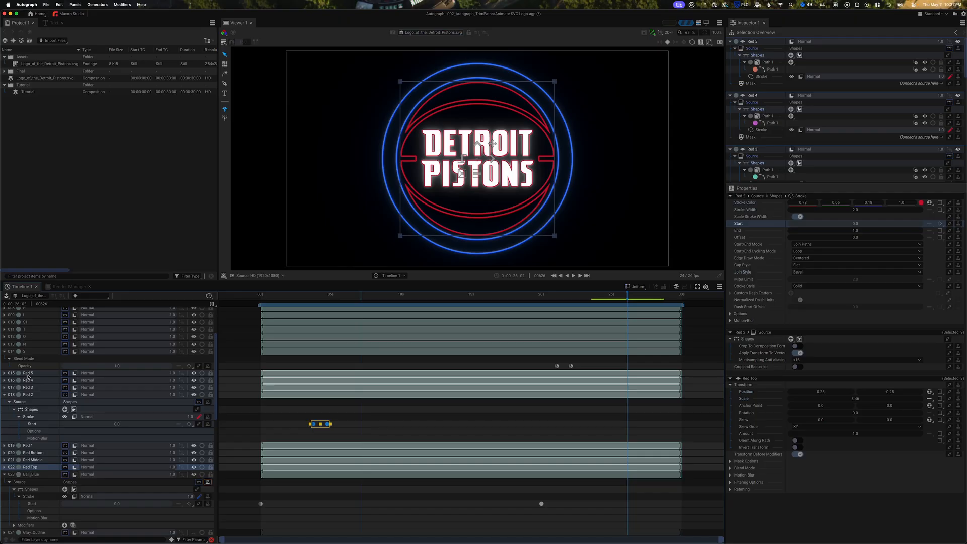
key("super+v")
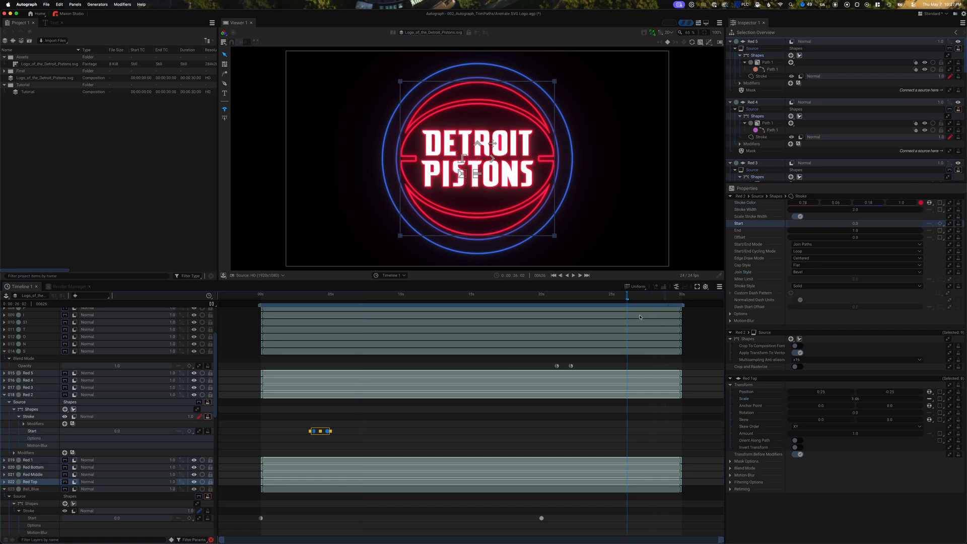
left_click(699, 315)
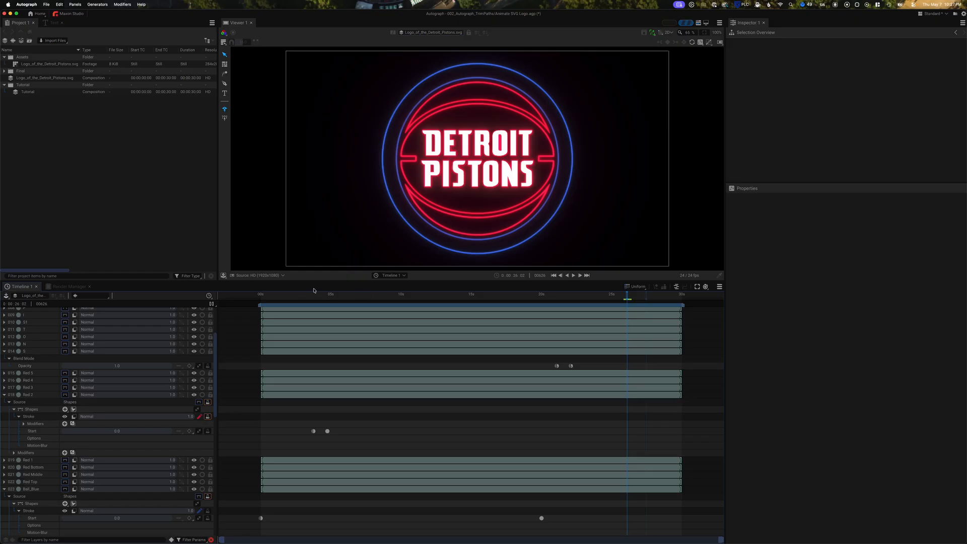
Play the logo composition from the first frame to review the complete glowing animation
left_click(262, 297)
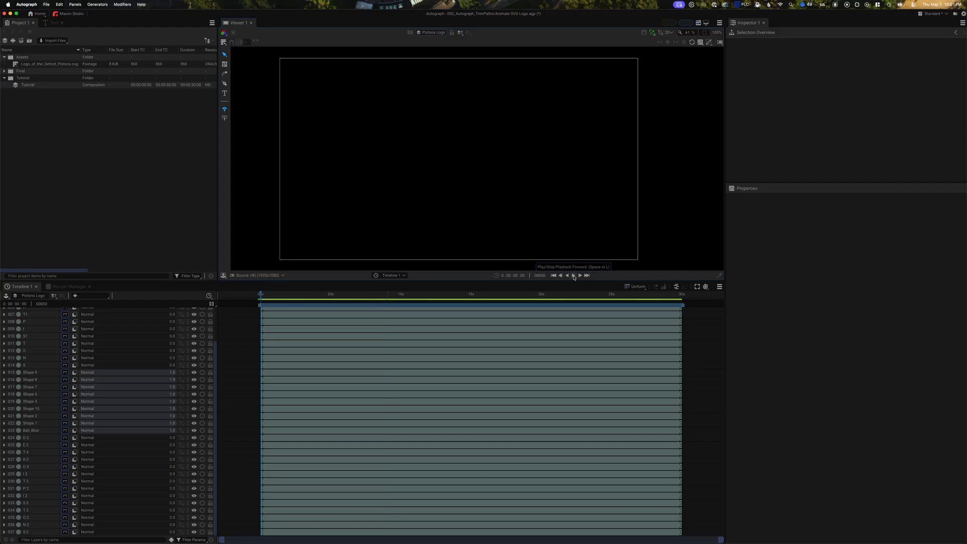
left_click(574, 275)
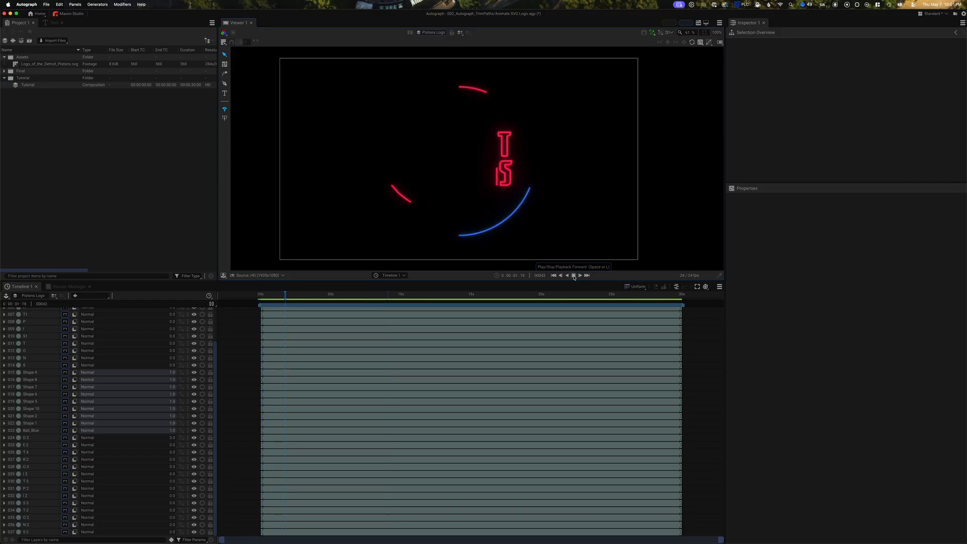